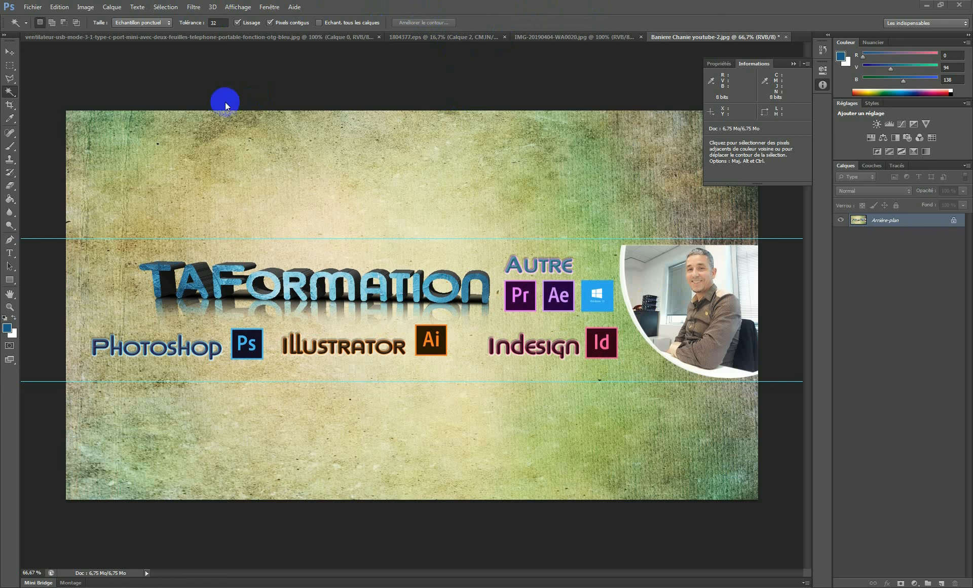
Step: Convert the locked background into a regular layer, keeping the name Calque 0, Normal mode and 100% opacity
left_click(10, 53)
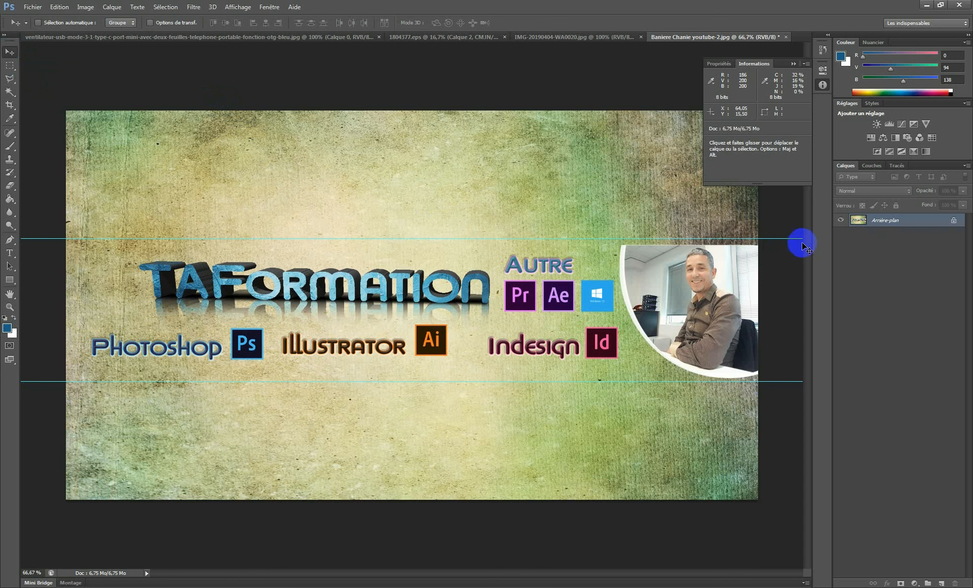
left_click(893, 233)
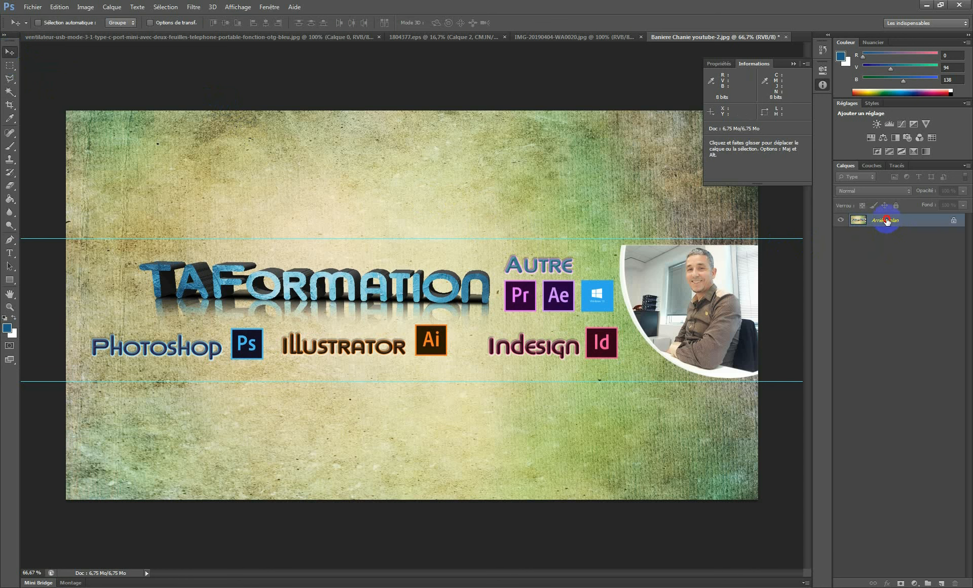
double_click(886, 221)
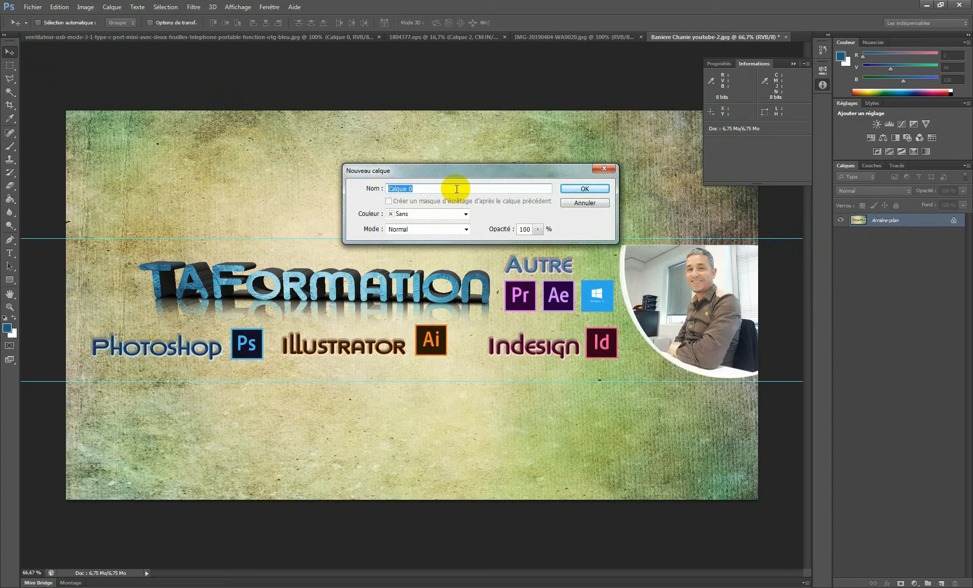
left_click(585, 188)
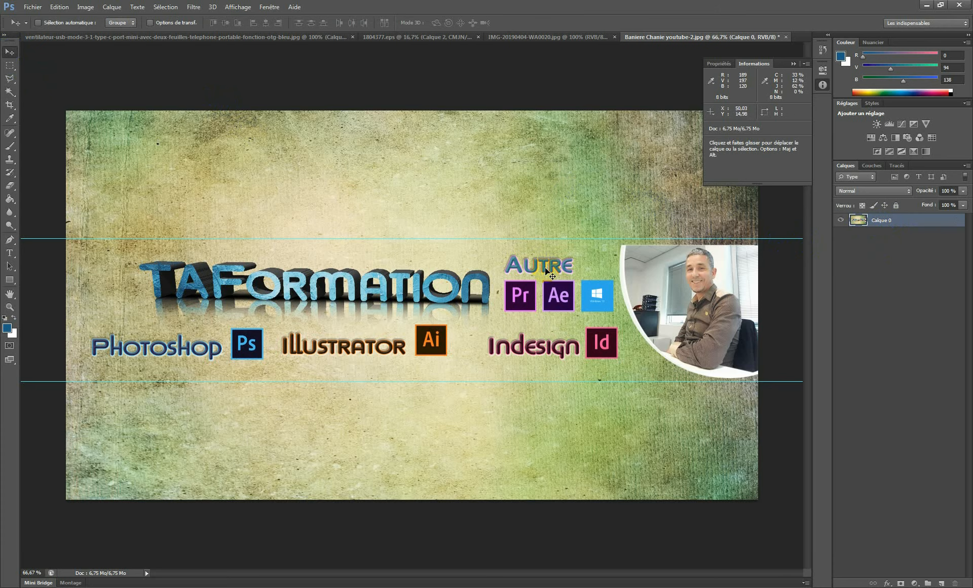
Step: Try shifting the banner layer slightly up and to the right, and undo both the move and the background conversion
left_click_drag(546, 267, 508, 220)
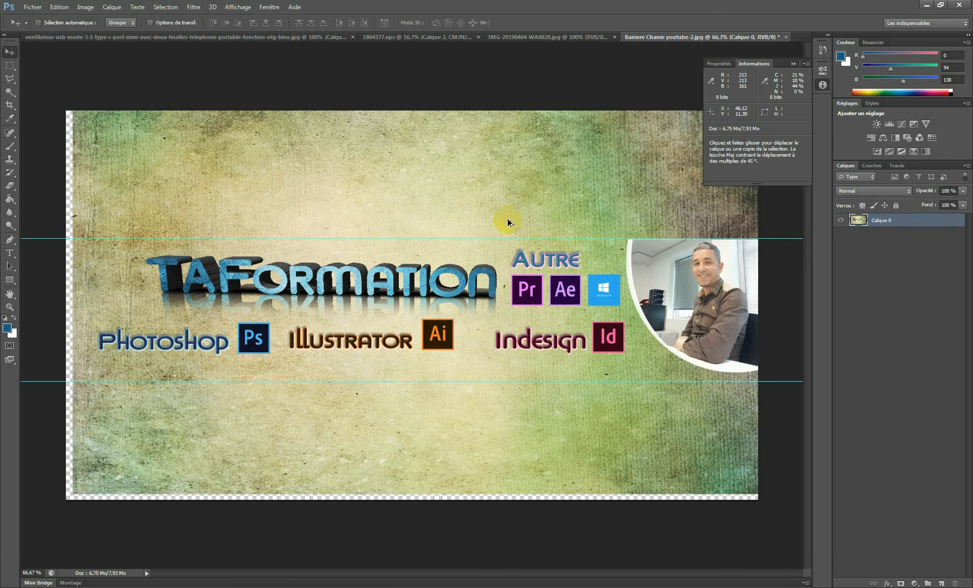
key("ctrl+alt+z")
key("ctrl+alt+z")
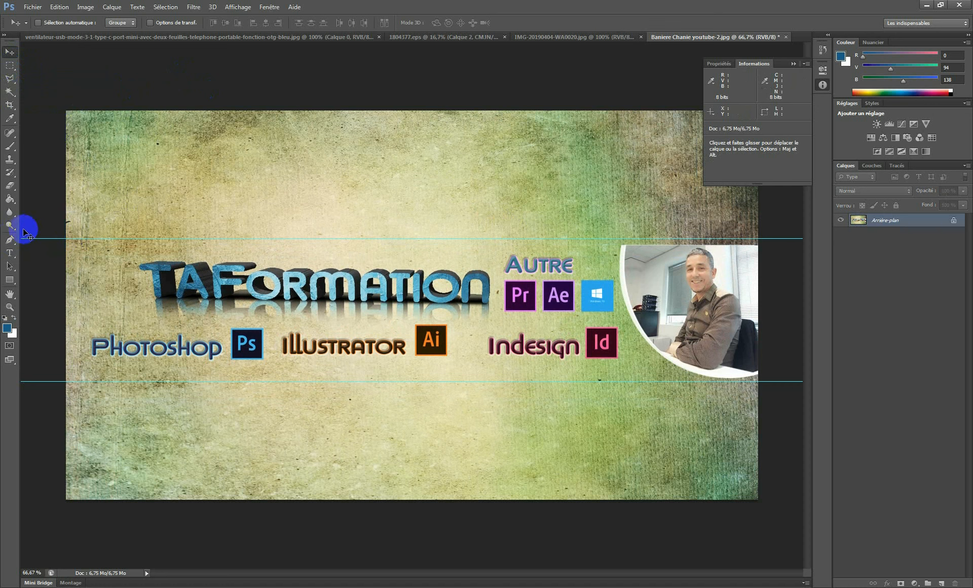
Step: Activate the Rectangular Marquee tool in new-selection mode with a feather of 0 px
left_click(12, 68)
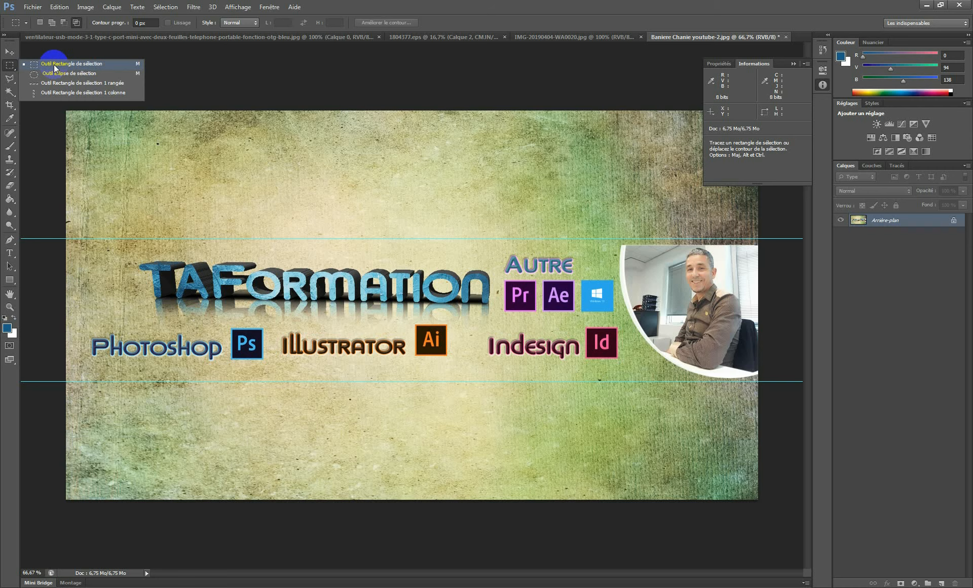
left_click(55, 67)
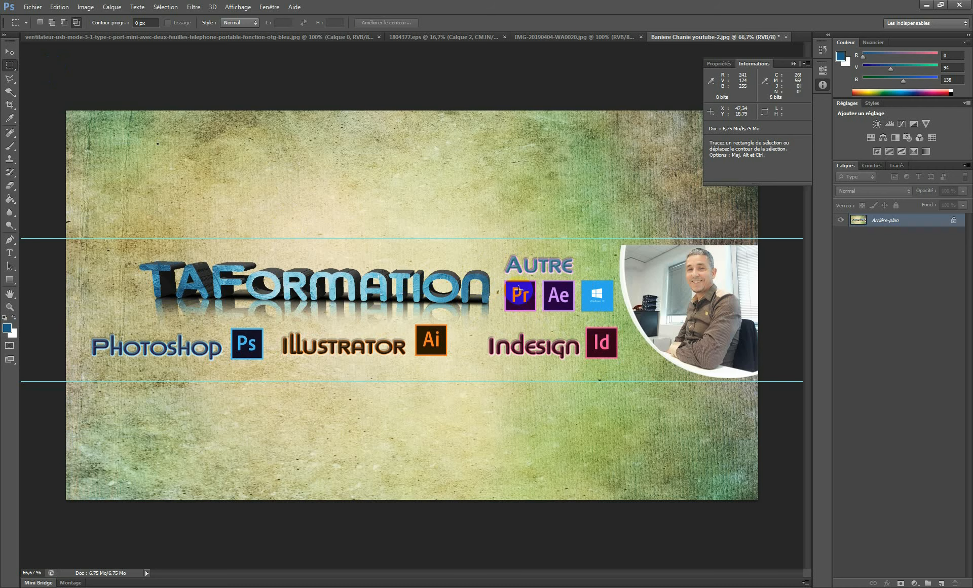
key("ctrl+space")
left_click(529, 308)
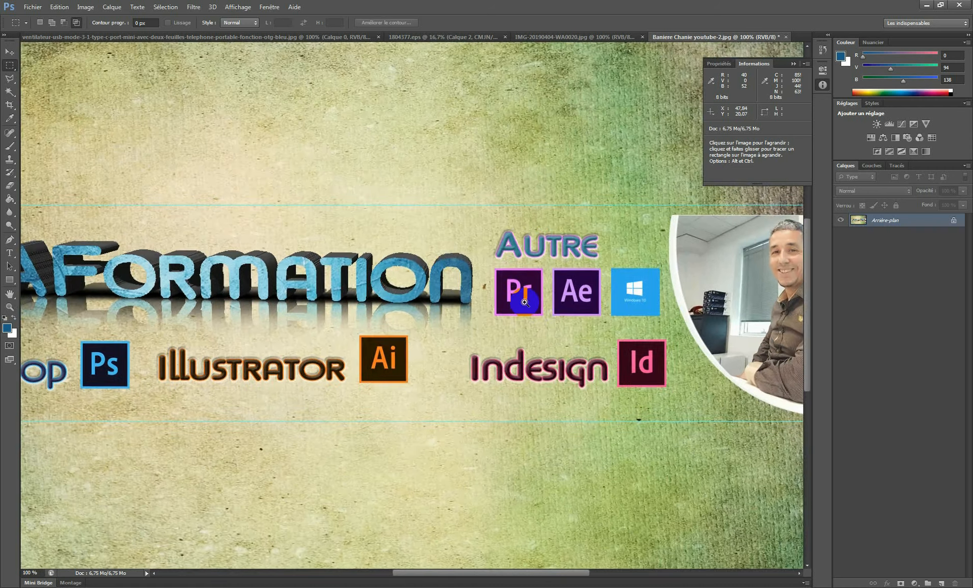
left_click(529, 299)
left_click(475, 284, "ctrl+alt")
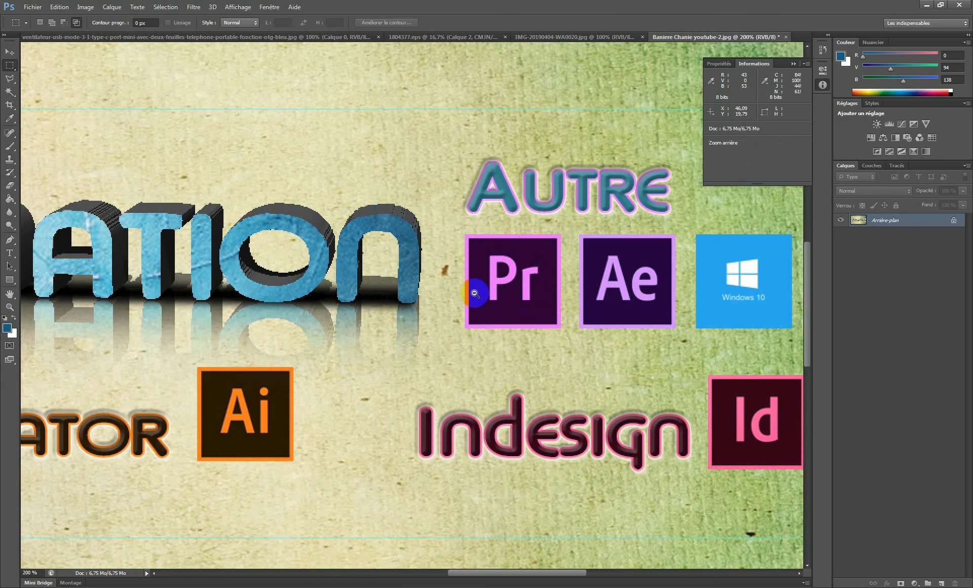
left_click(474, 289, "ctrl+alt")
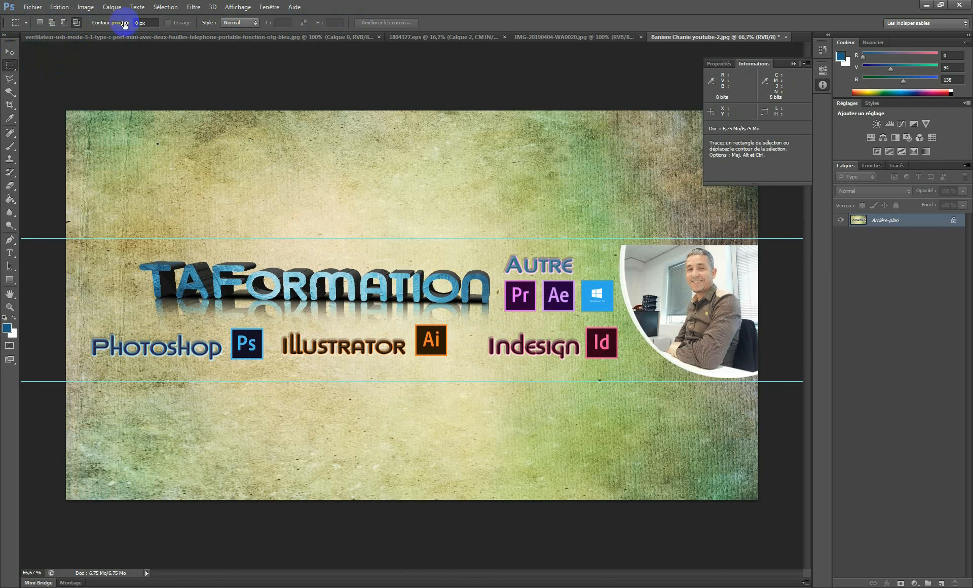
left_click(153, 23)
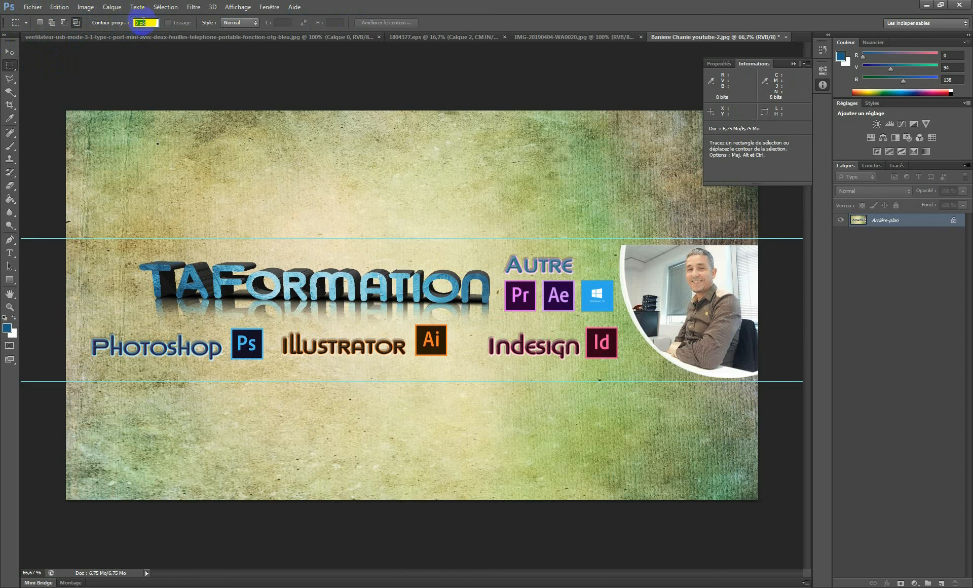
key("Return")
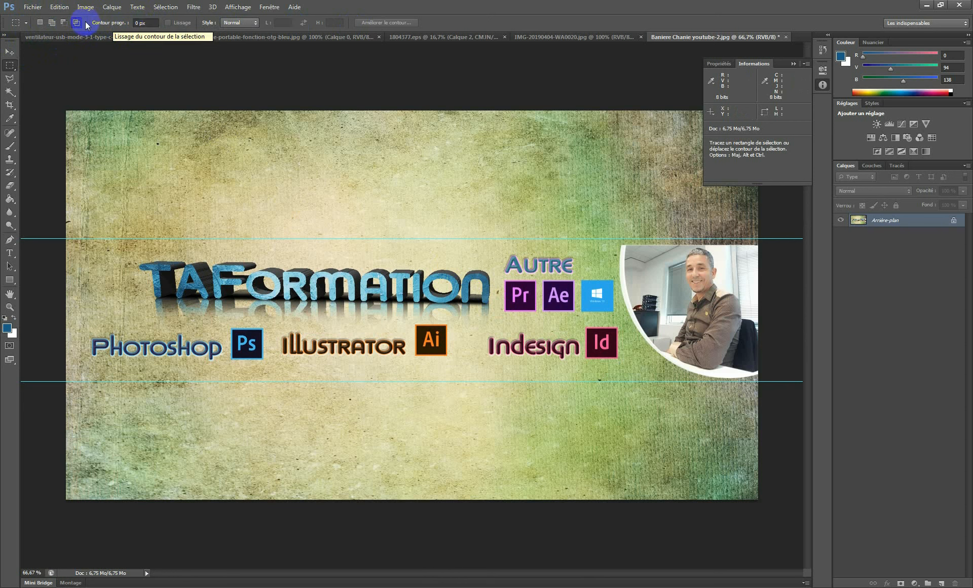
left_click(40, 22)
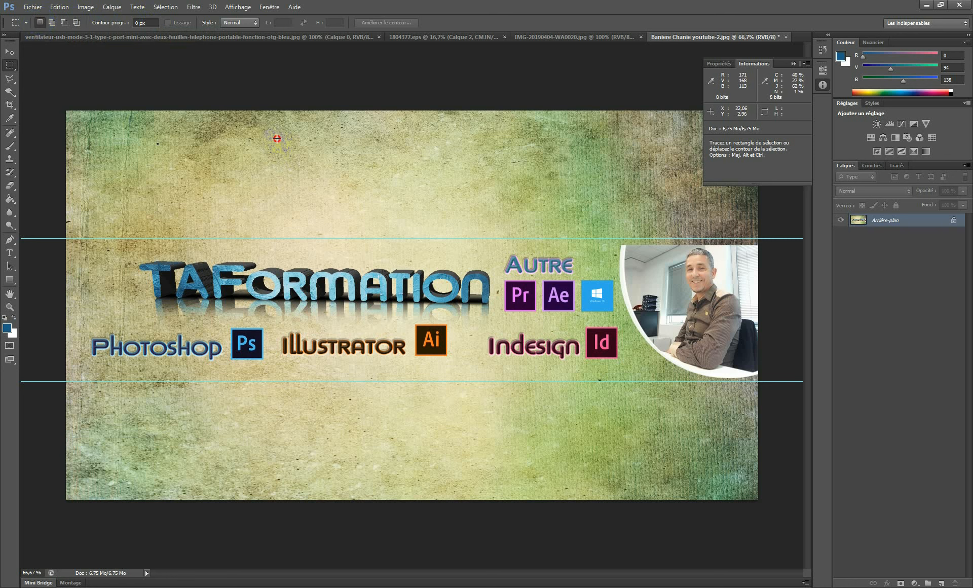
Step: Draw a rectangular selection of about 13.8 × 7.3 cm and a square one of about 8.7 cm above the TAFormation title, deselecting each
left_click_drag(276, 138, 408, 207)
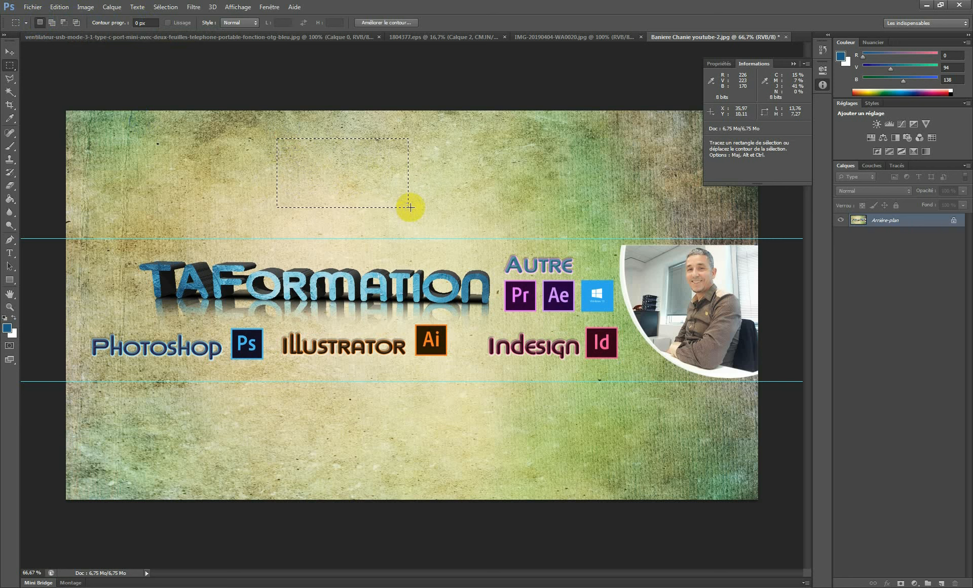
left_click(452, 169)
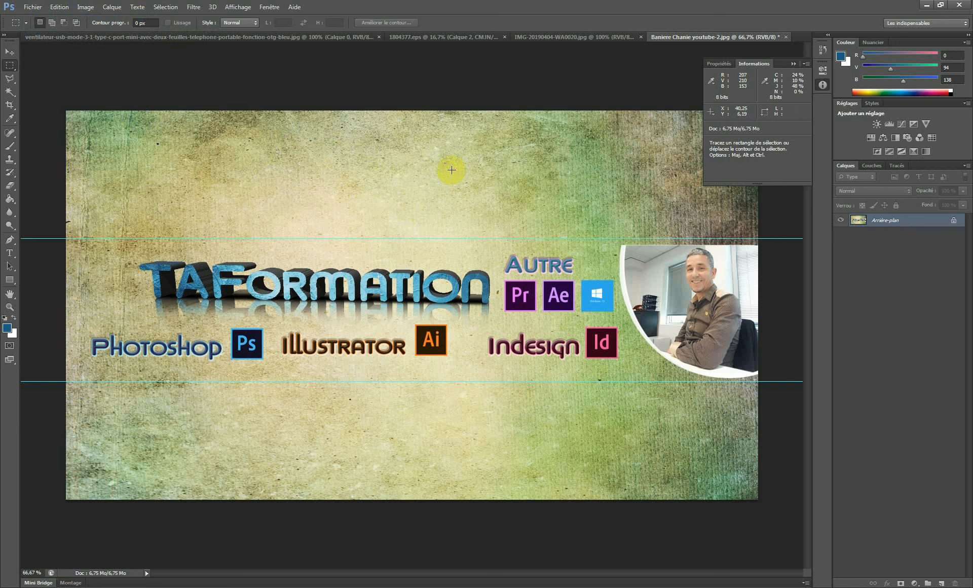
key("shift")
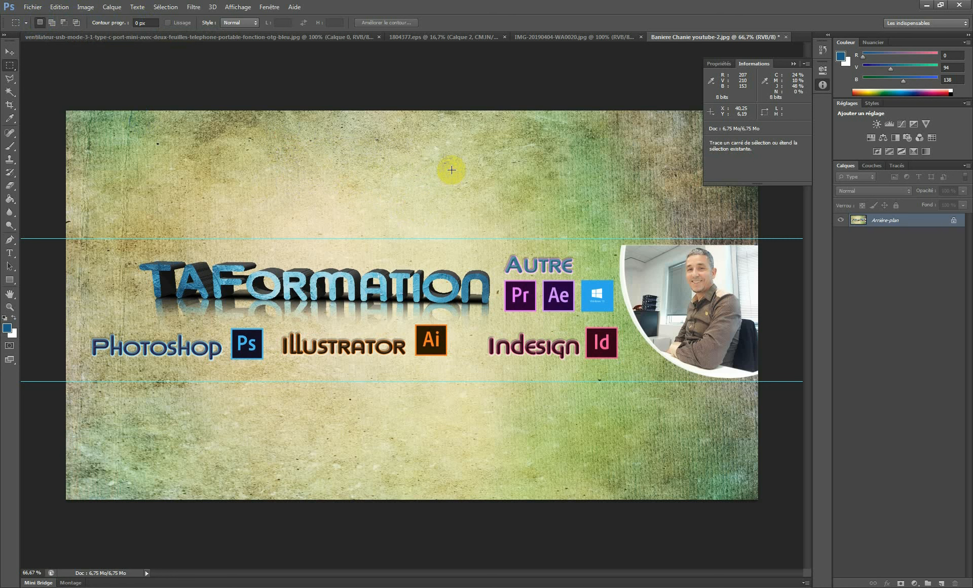
left_click_drag(367, 136, 452, 219)
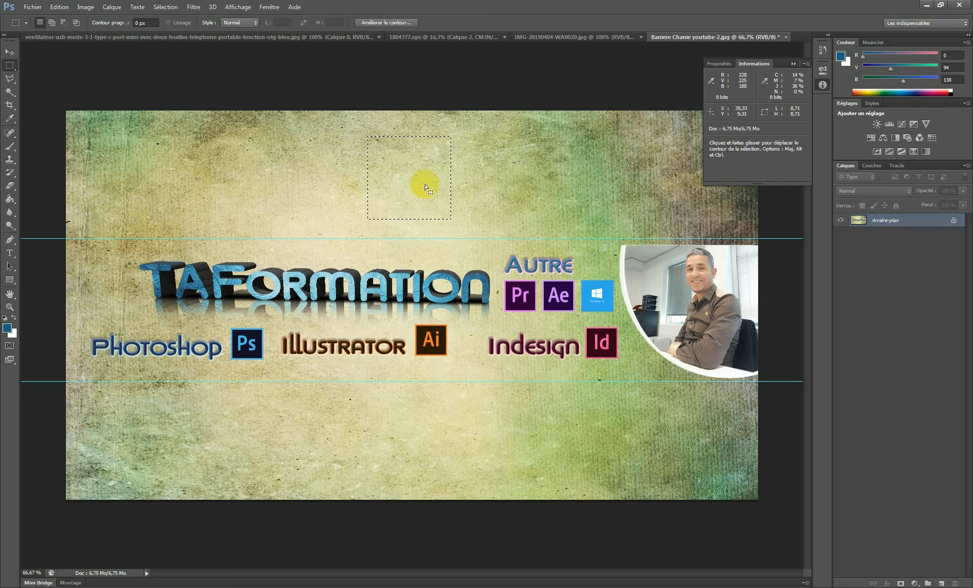
left_click(304, 171)
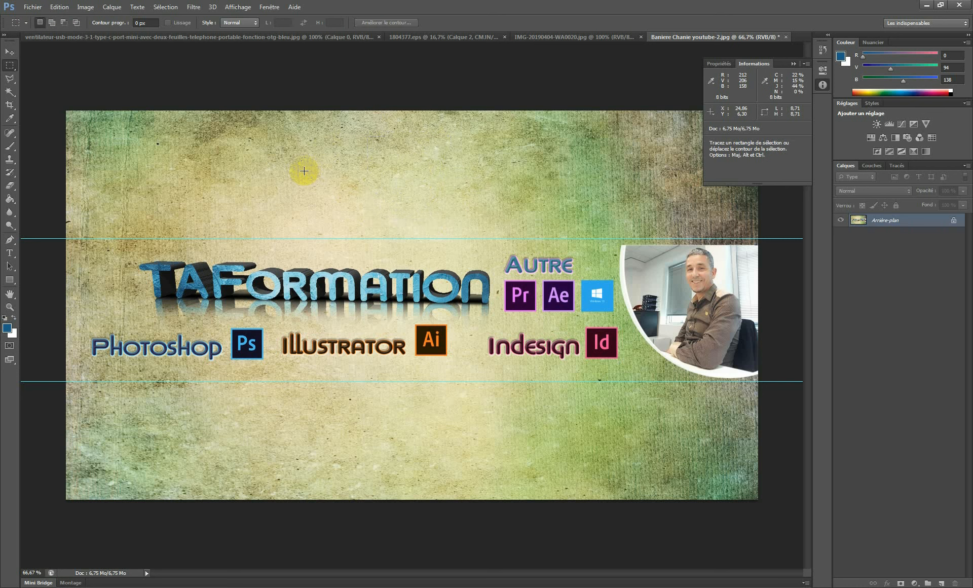
Step: Draw a selection of about 12.6 × 8.3 cm above the title, and replace it with a nearly square one of about 8.8 cm
left_click_drag(184, 137, 305, 216)
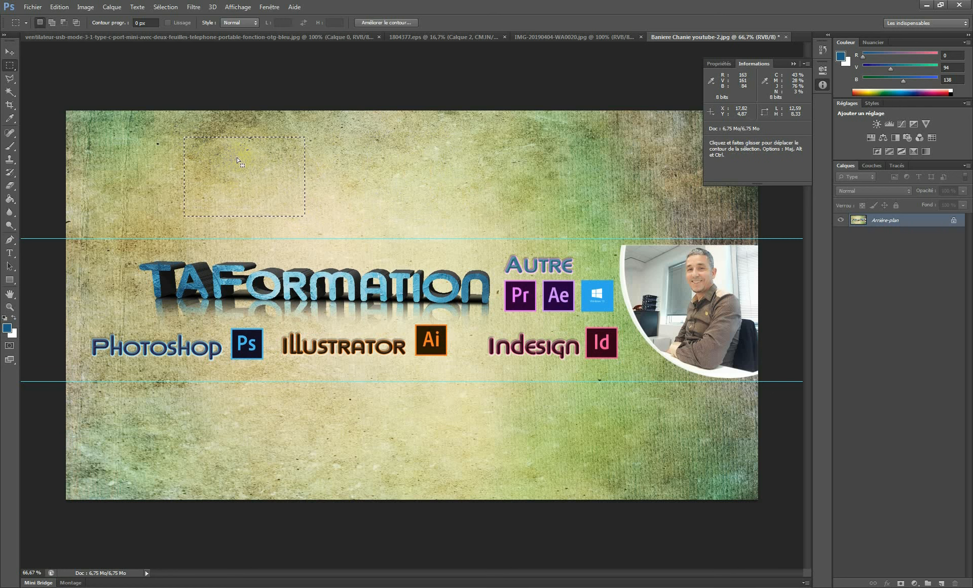
left_click_drag(337, 138, 420, 222)
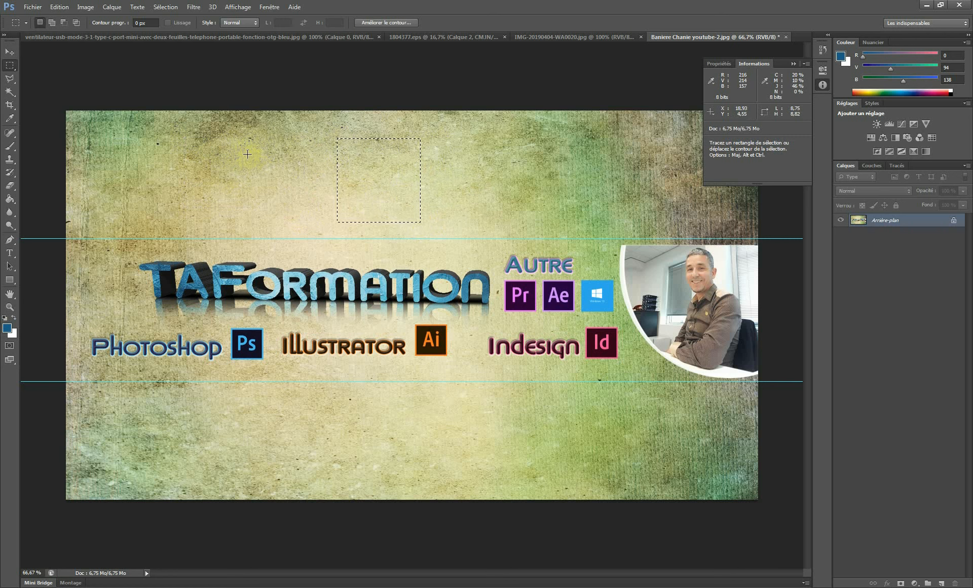
Step: Add four smaller rectangles to the selection, two on each side of the nearly square one, using add-to-selection mode
left_click(52, 22)
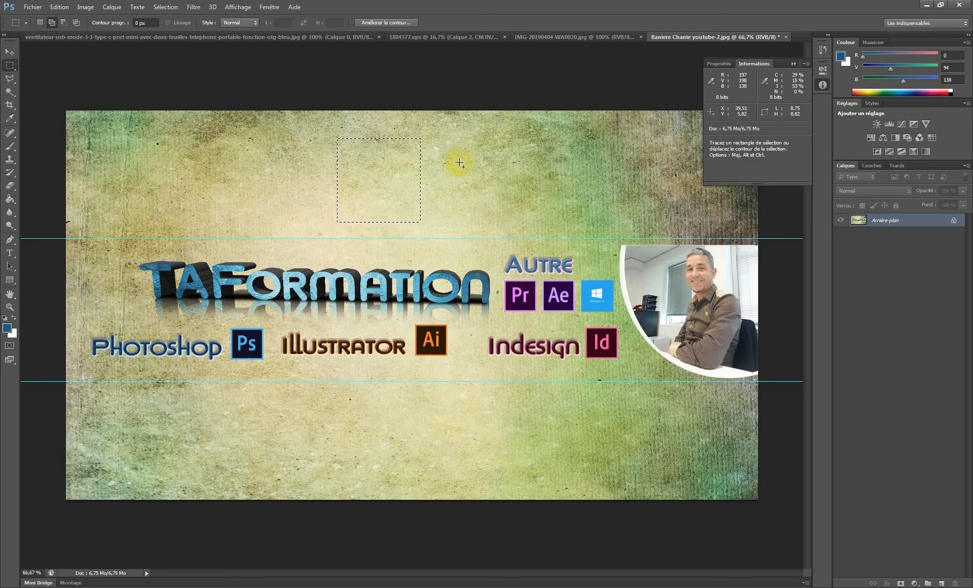
left_click_drag(450, 139, 517, 217)
left_click_drag(535, 149, 578, 209)
left_click_drag(268, 151, 323, 211)
left_click_drag(224, 156, 253, 204)
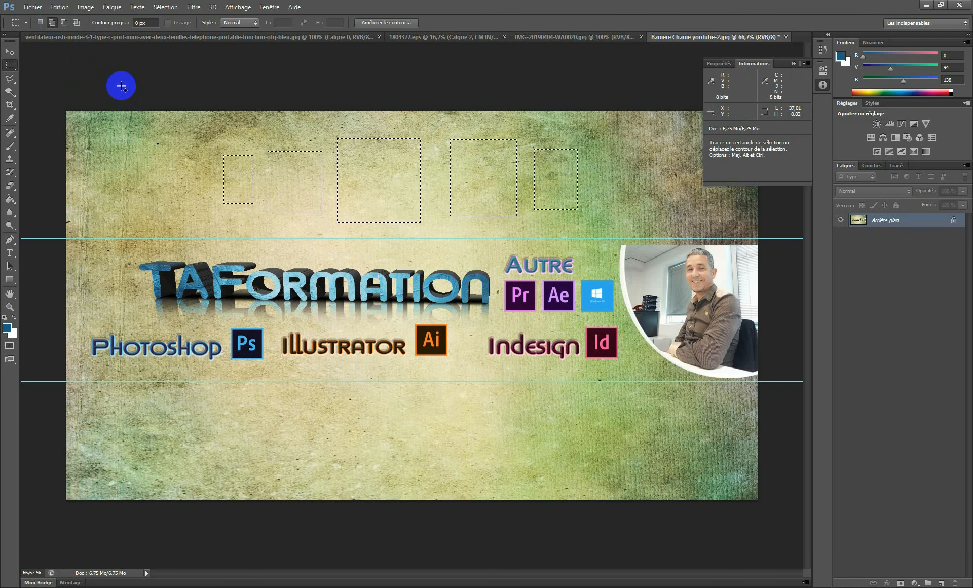
Step: Subtract several overlapping rectangles from the lower edges, middles and adjoining sides of the five selected areas
left_click(64, 23)
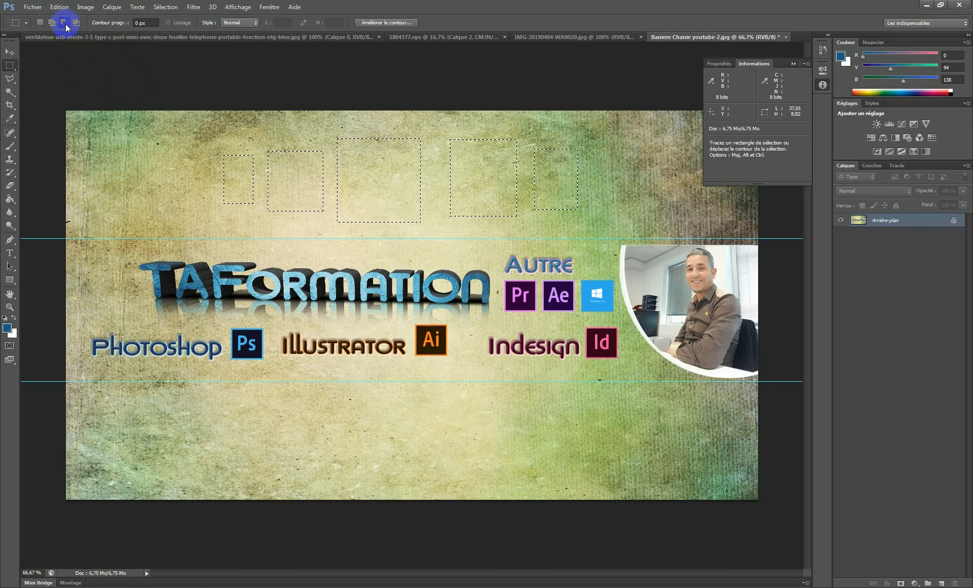
left_click_drag(292, 193, 315, 229)
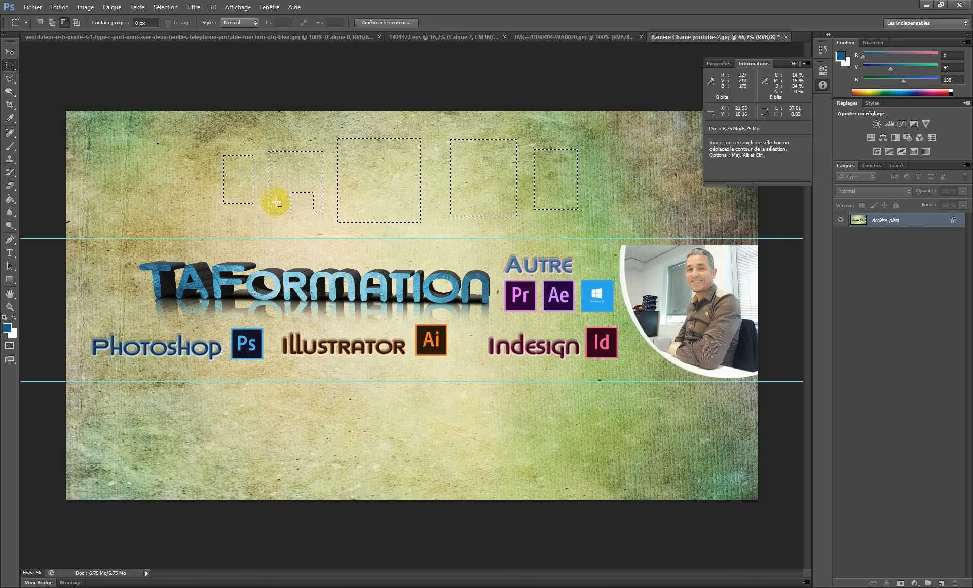
left_click_drag(276, 200, 315, 233)
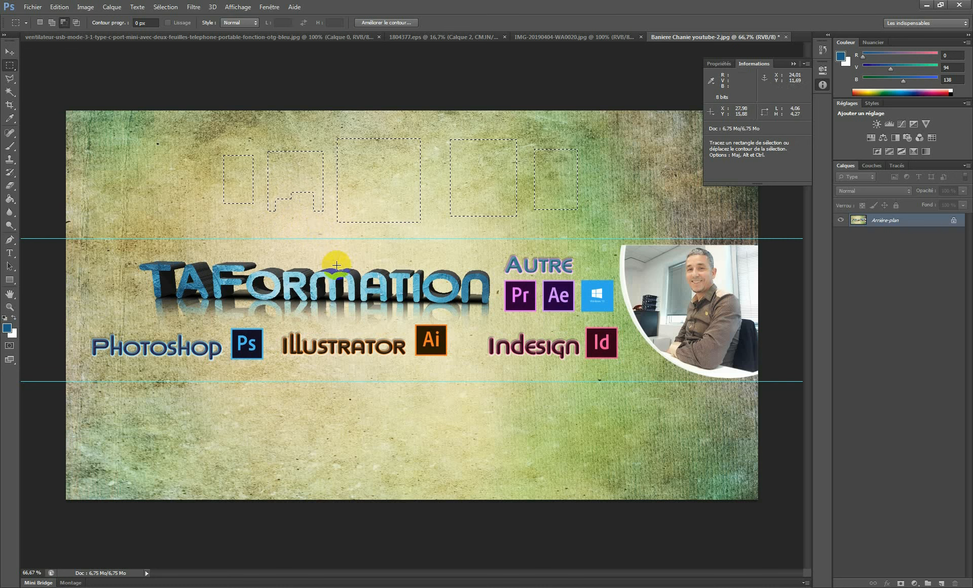
left_click_drag(305, 160, 383, 203)
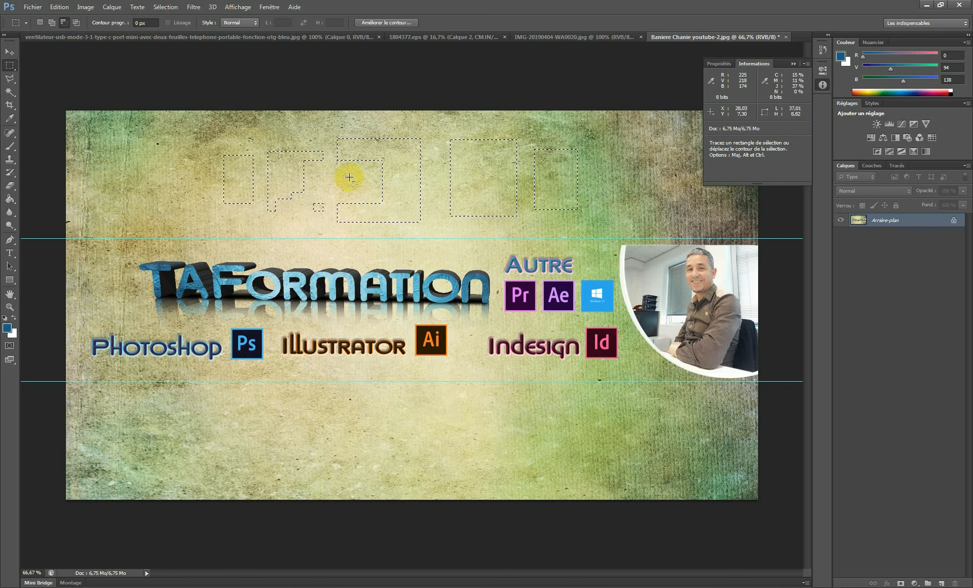
left_click_drag(408, 160, 493, 200)
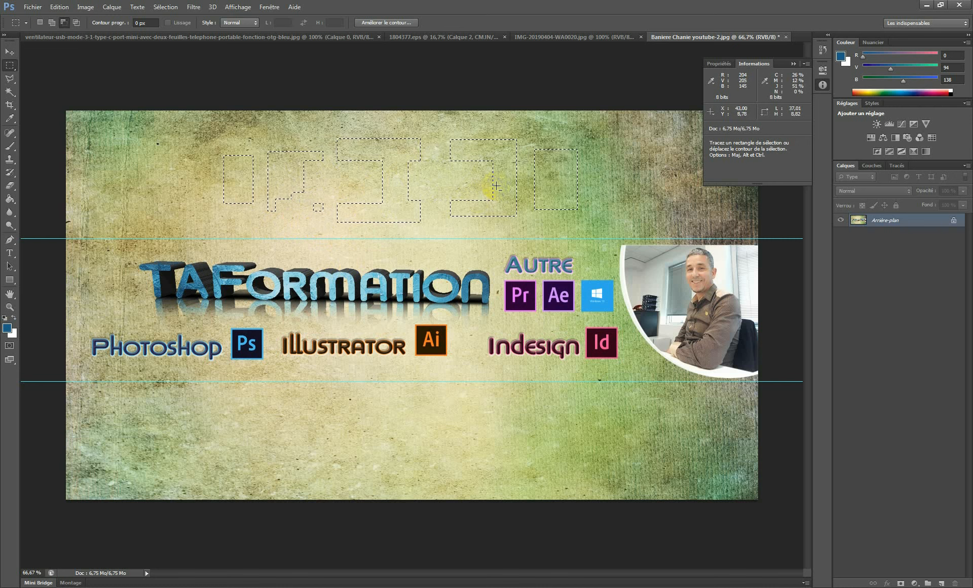
left_click_drag(506, 162, 564, 195)
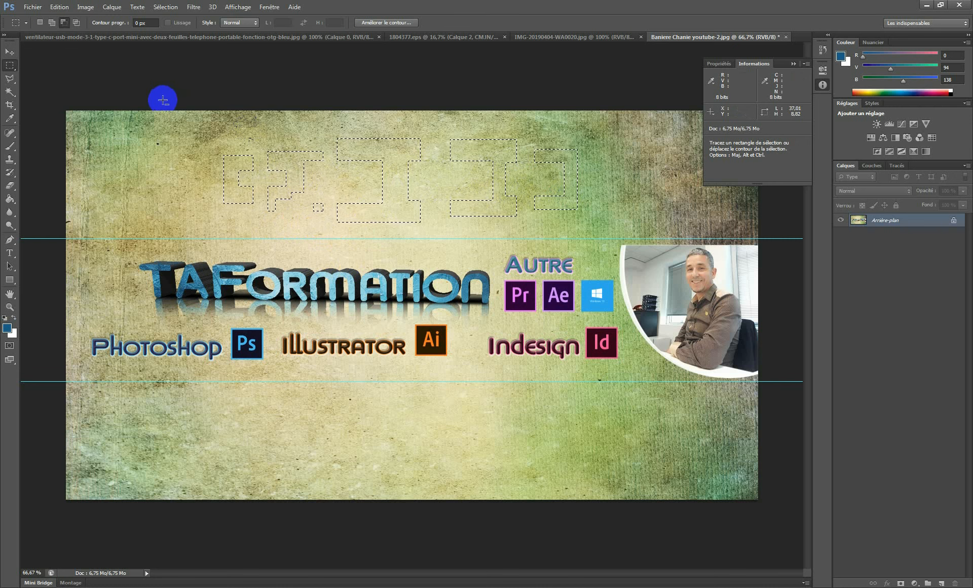
Step: Intersect the selection with a rectangle of about 17.4 × 5.9 cm spanning the lower parts of the middle shapes
left_click(77, 24)
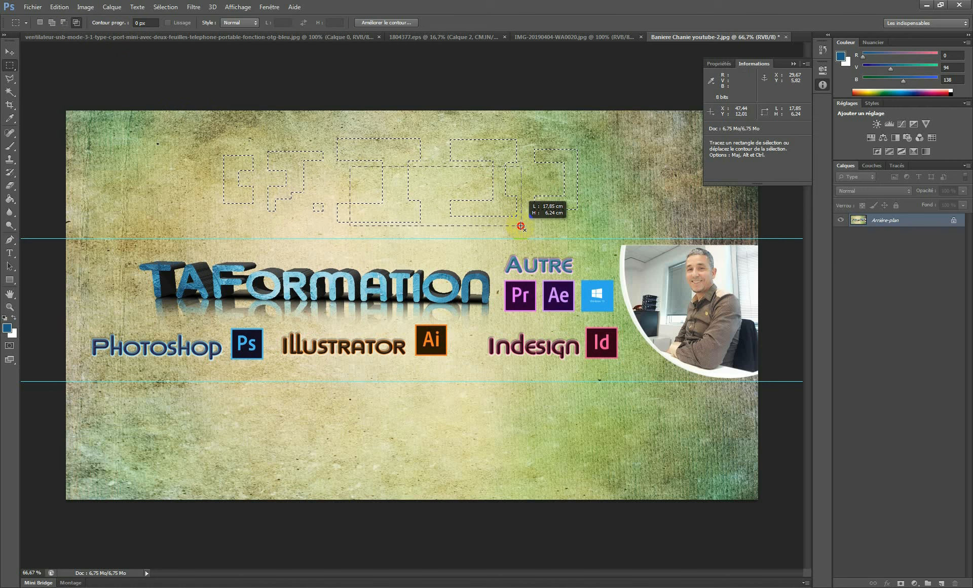
left_click_drag(521, 226, 516, 222)
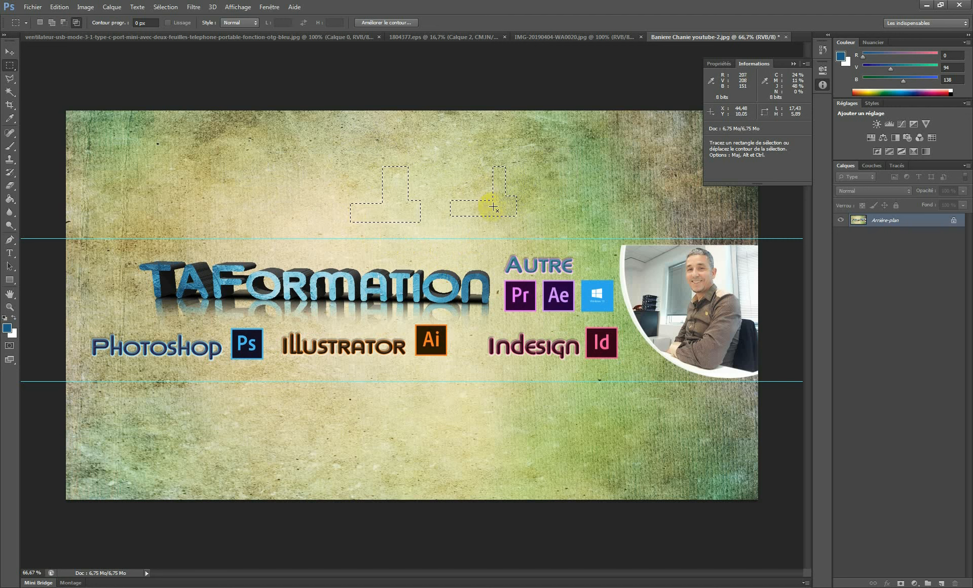
Step: Switch the lasso to the freehand Lasso, and make the Elliptical Marquee tool active in new-selection mode
left_click(41, 22)
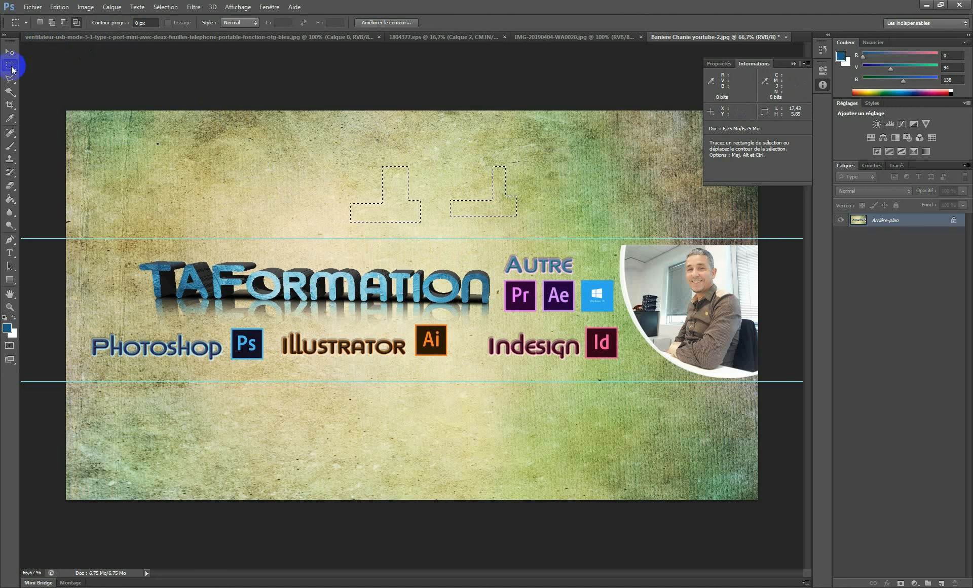
mouse_move(9, 65)
left_mouse_down()
mouse_move(39, 74)
mouse_move(12, 81)
left_mouse_up()
left_click(49, 76)
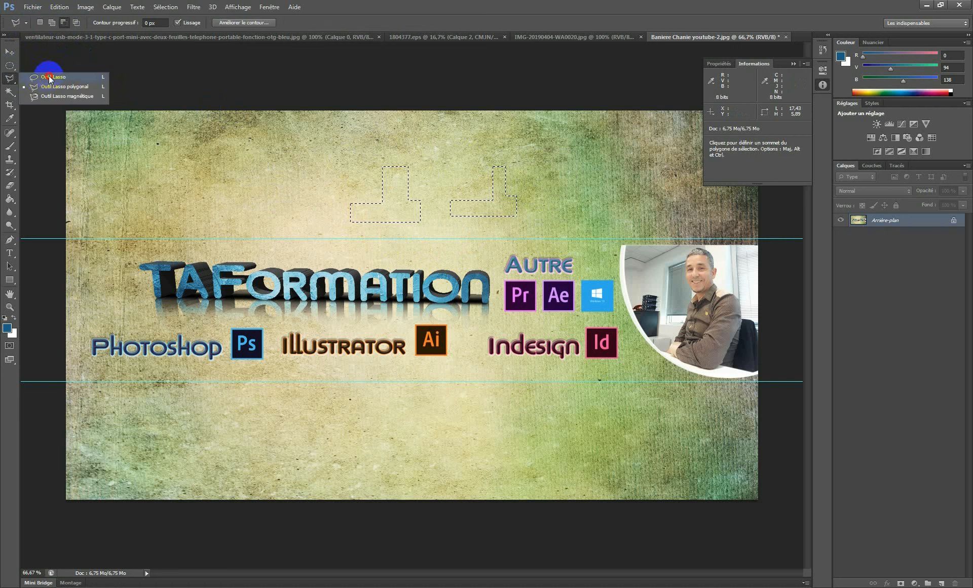
left_click(7, 91)
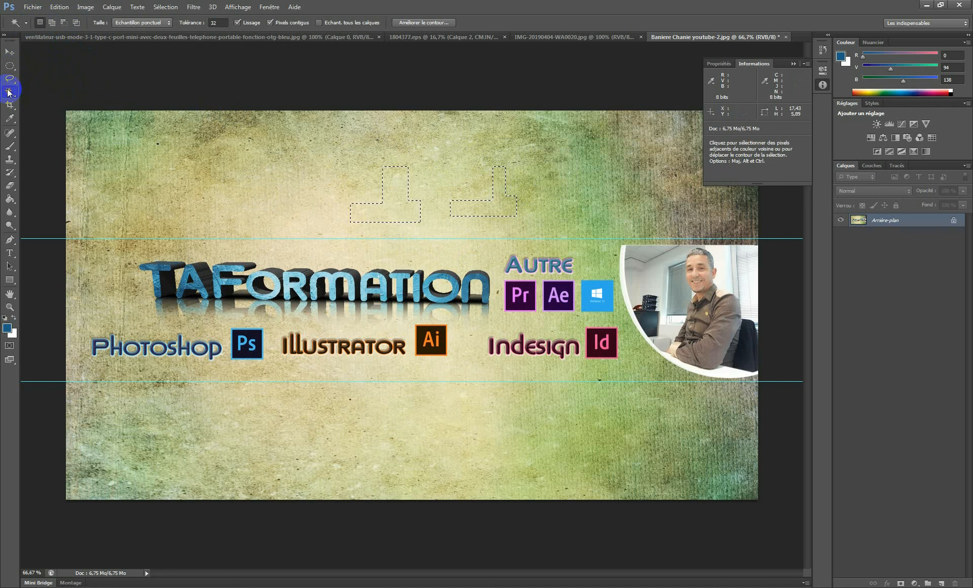
left_click(10, 66)
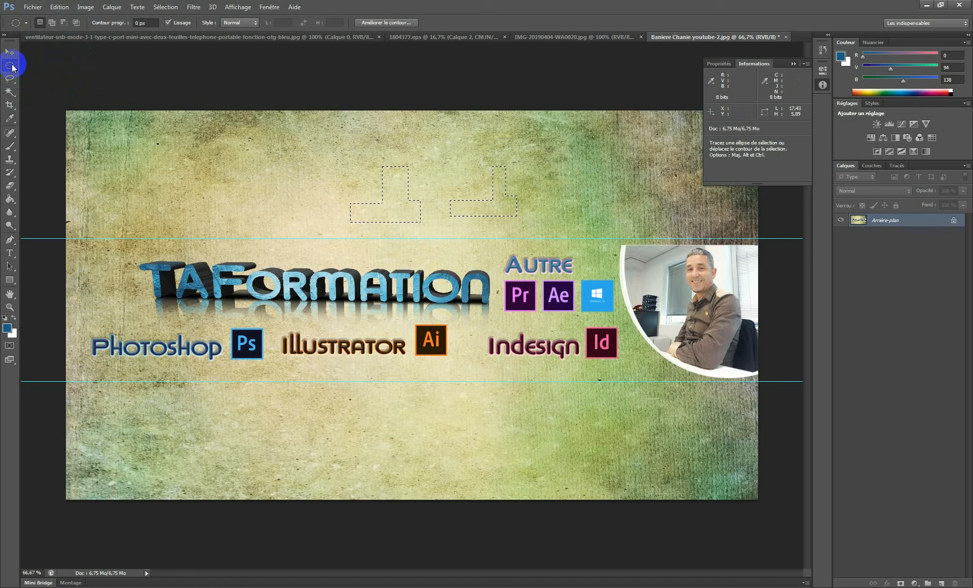
Step: Clear the existing selection and make the Rectangular Marquee tool active in new-selection mode
left_click_drag(10, 68, 9, 68)
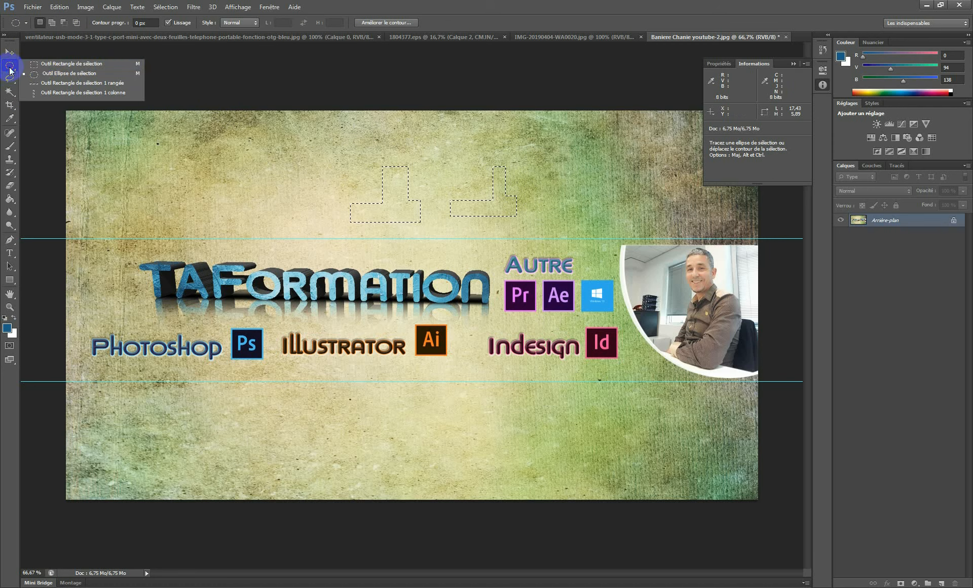
left_click(40, 63)
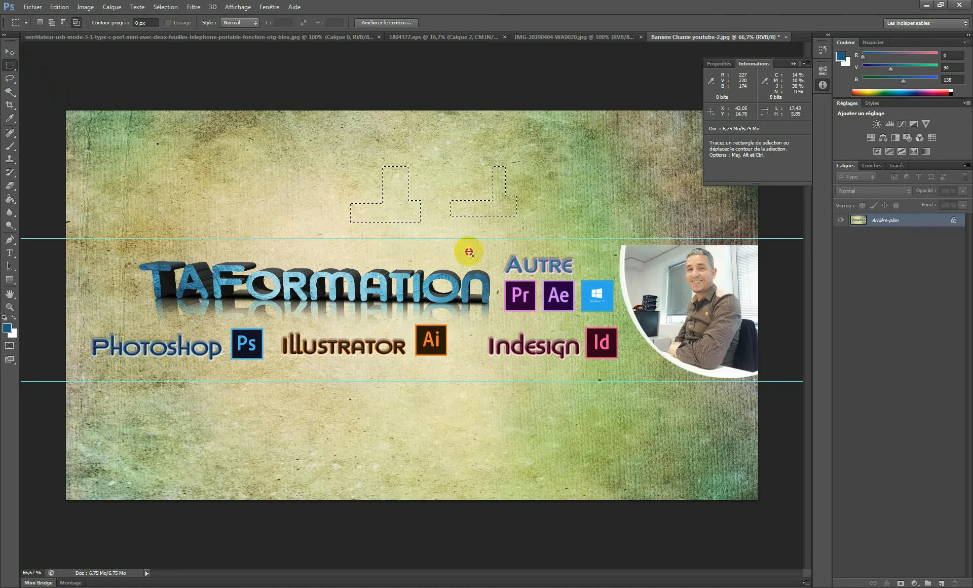
left_click(461, 200)
left_click(41, 23)
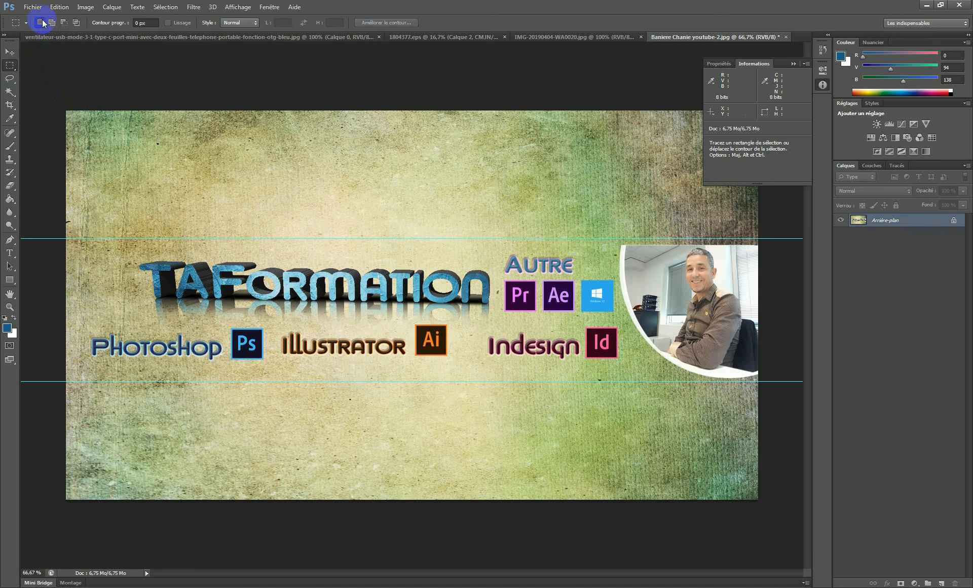
Step: Select the Pr icon along its outer edges with a rectangle of about 3.35 × 3.28 cm
left_click(535, 284, "ctrl")
left_click(535, 284, "ctrl")
left_click_drag(535, 289, 425, 269)
left_click(424, 269, "ctrl")
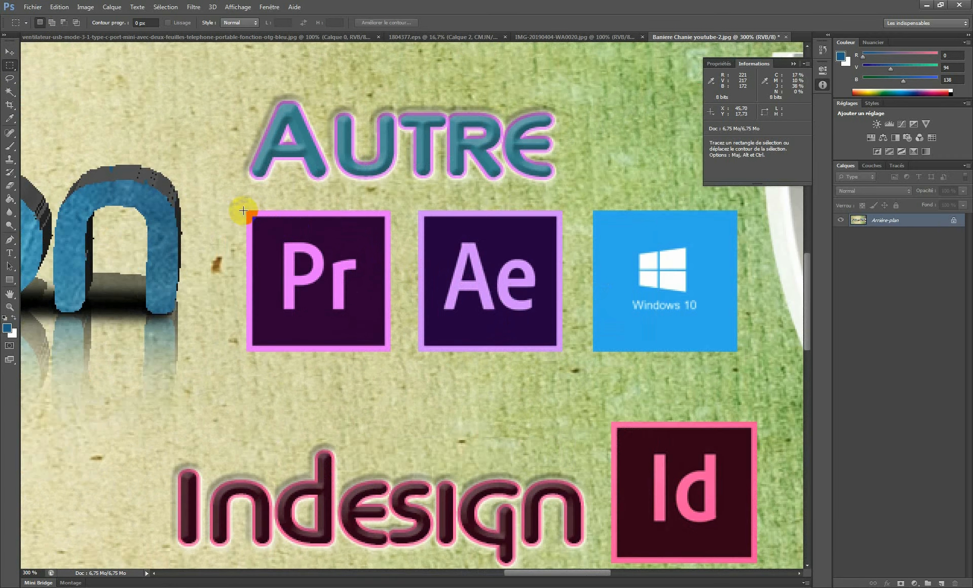
left_click_drag(247, 211, 387, 350)
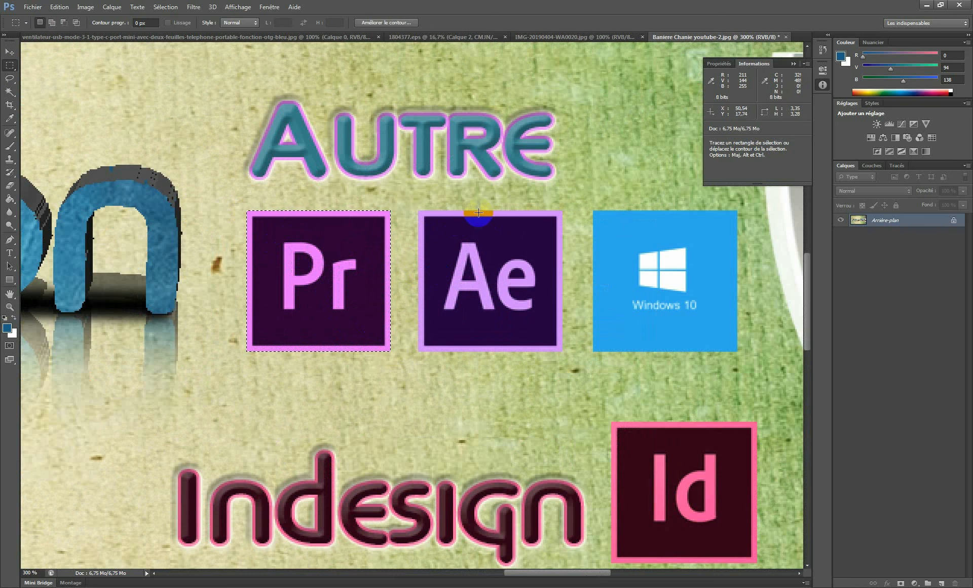
Step: Add the Ae icon and the Windows 10 icon to the selection with rectangles that match their edges
left_click(52, 23)
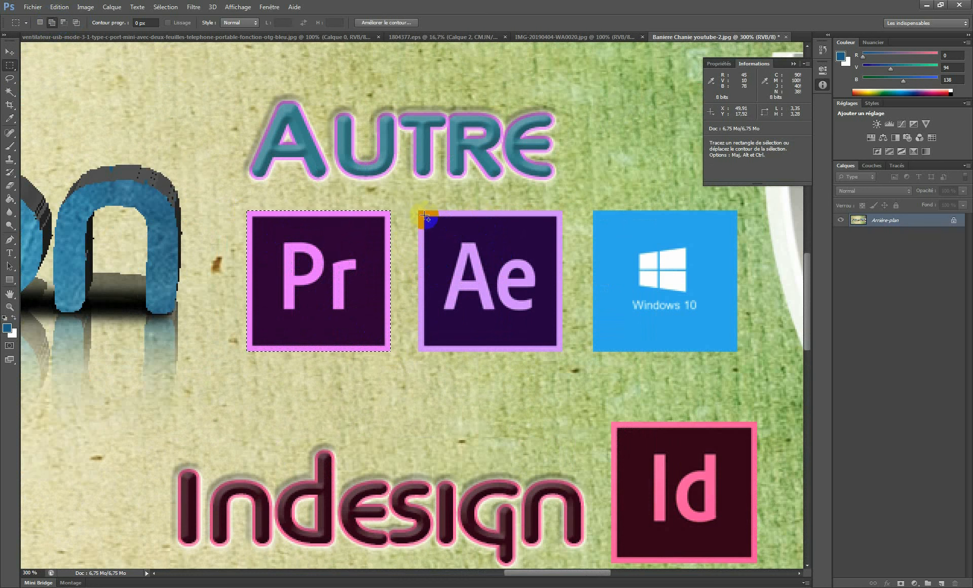
left_click_drag(418, 213, 559, 348)
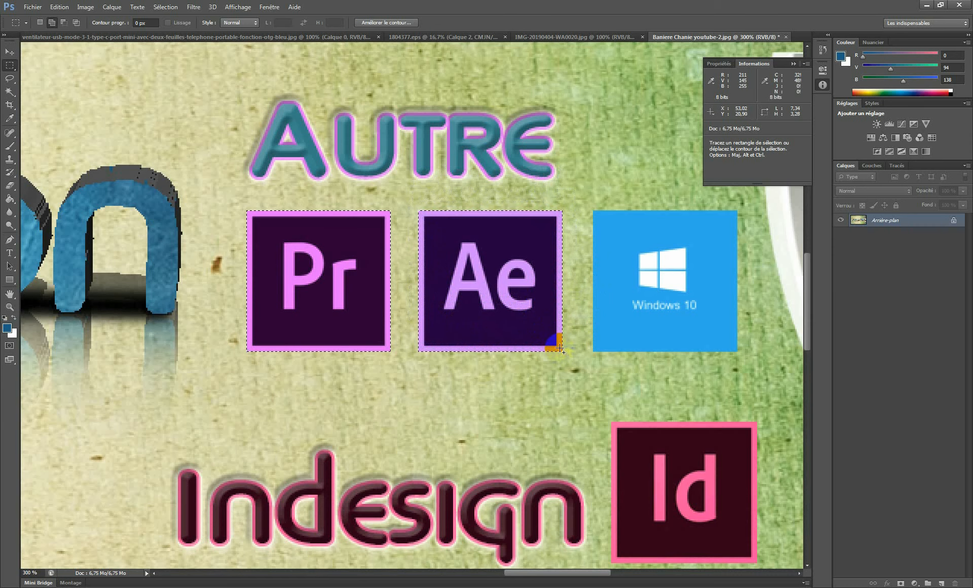
left_click_drag(652, 289, 471, 275)
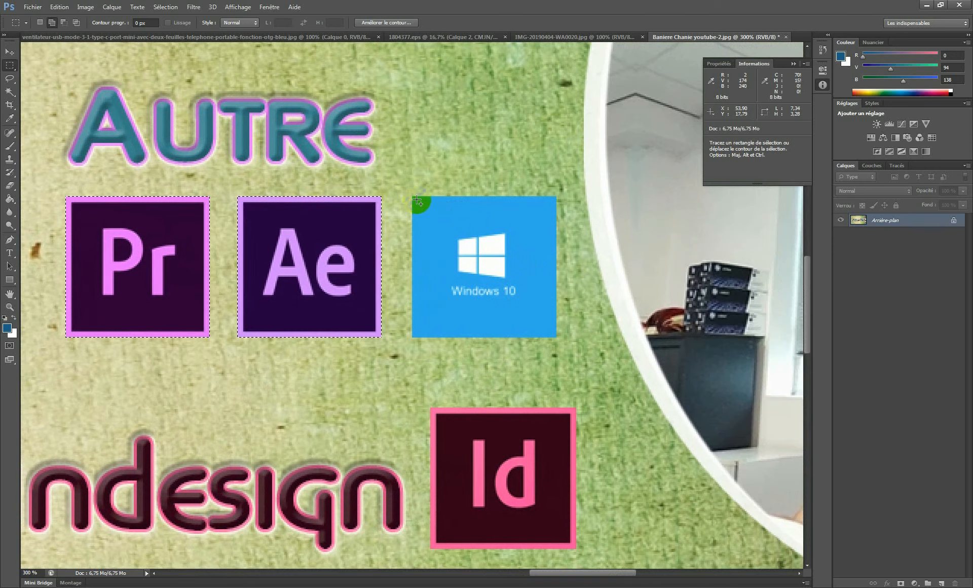
left_click_drag(406, 183, 477, 239)
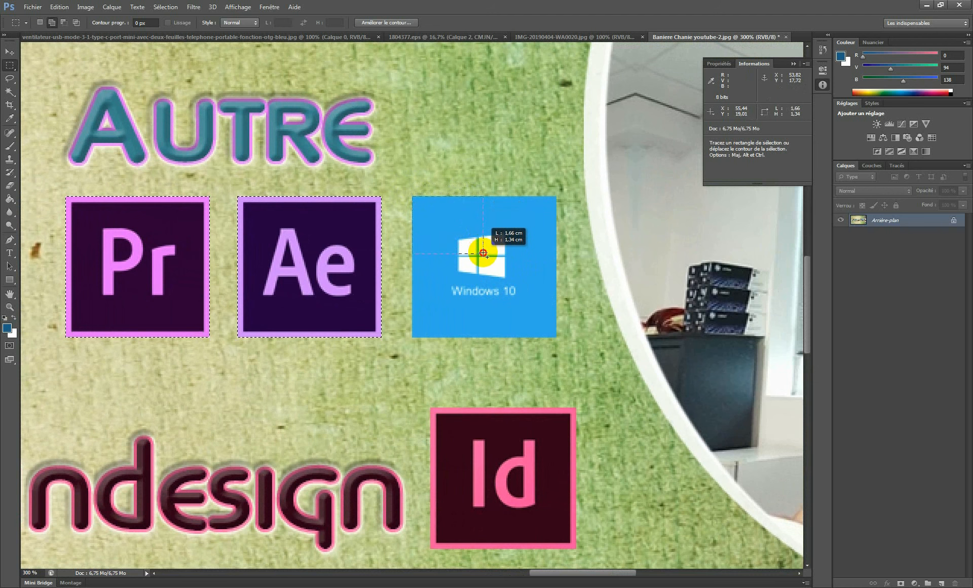
left_click_drag(483, 252, 556, 336)
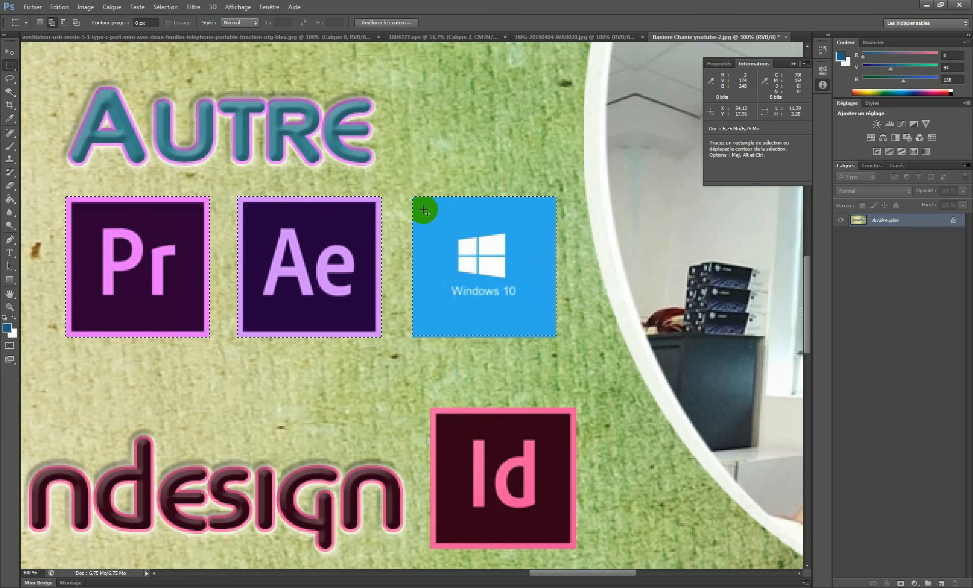
Step: Subtract the Windows 10 icon from the selection, keeping only the Pr and Ae icons selected
left_click(65, 23)
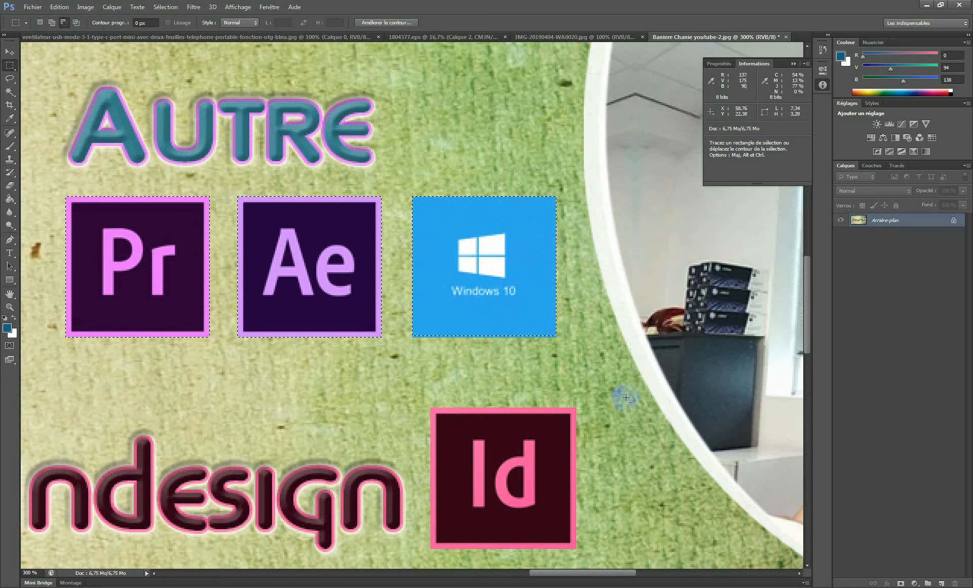
key("alt+space")
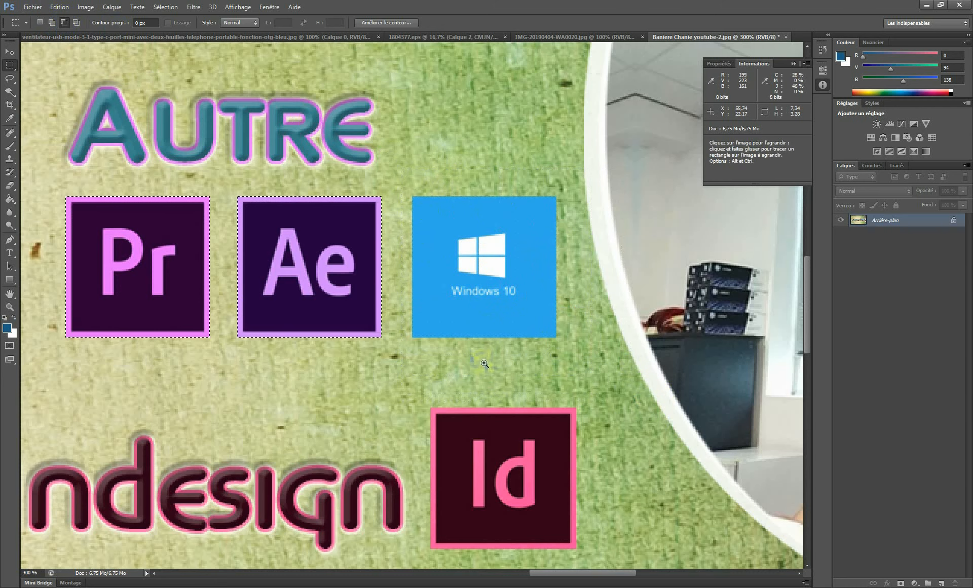
left_click(410, 267, "alt")
left_click(411, 268, "alt")
left_click_drag(321, 281, 429, 267)
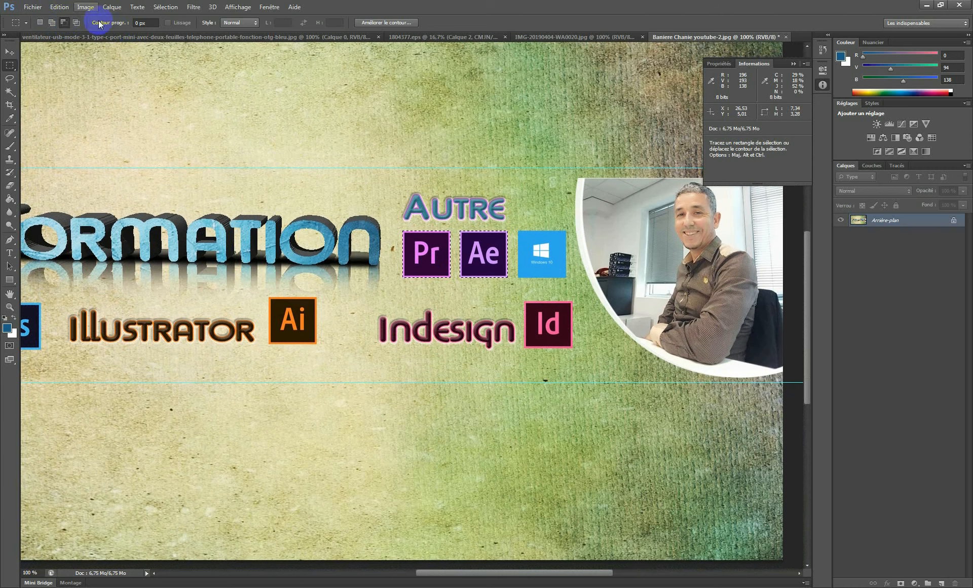
left_click(60, 7)
left_click(76, 69)
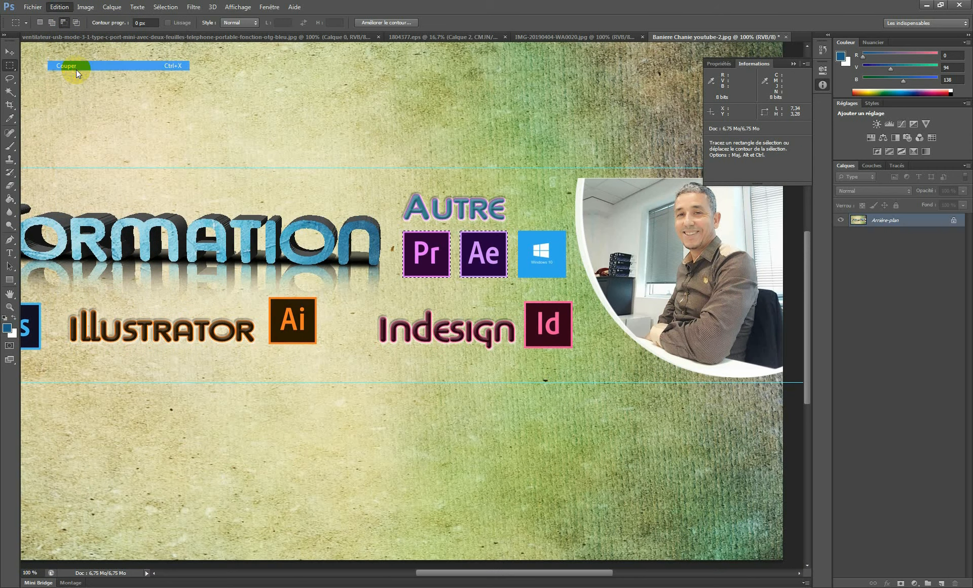
key("ctrl+z")
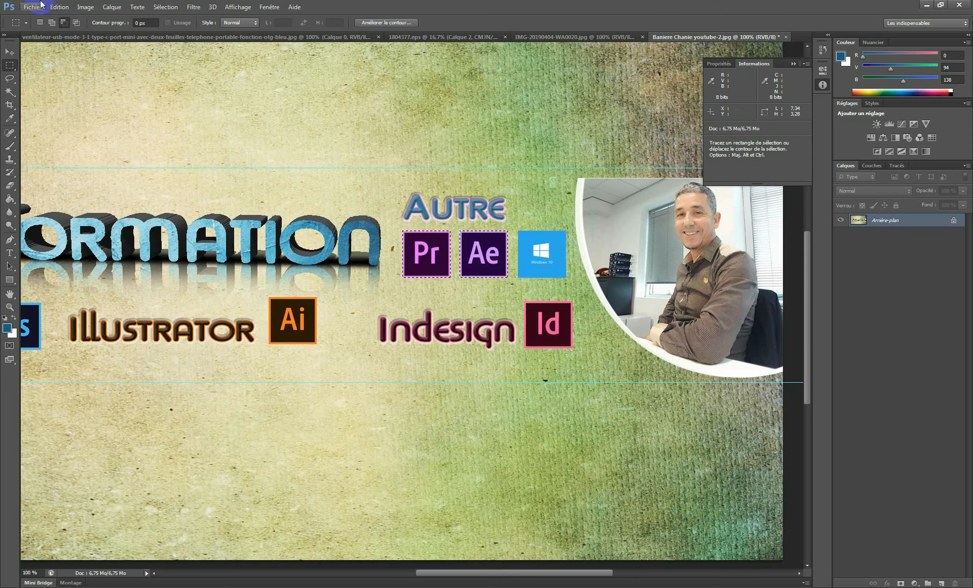
Step: Copy the selected Pr and Ae icons and paste them onto a new layer
left_click(59, 6)
left_click(66, 75)
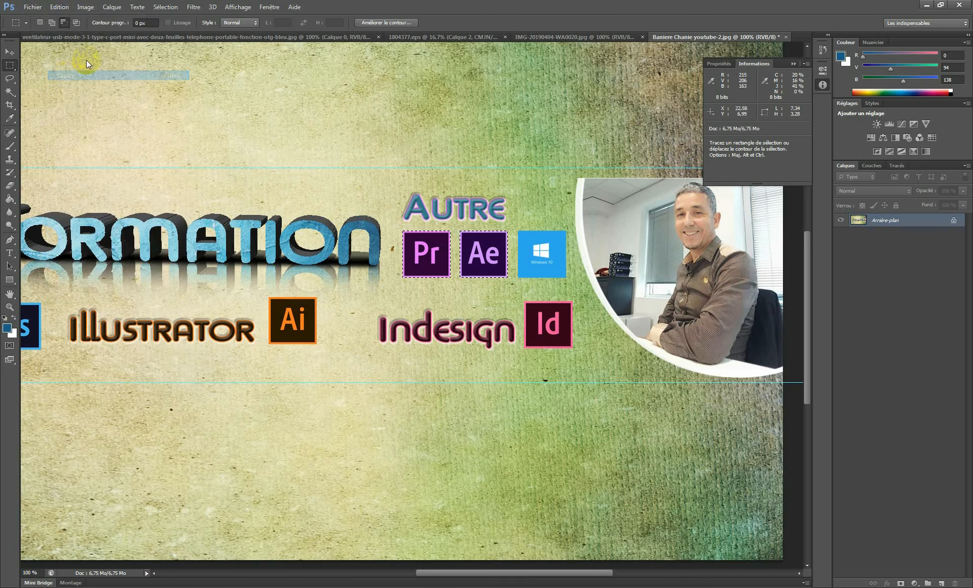
left_click(59, 7)
left_click(76, 95)
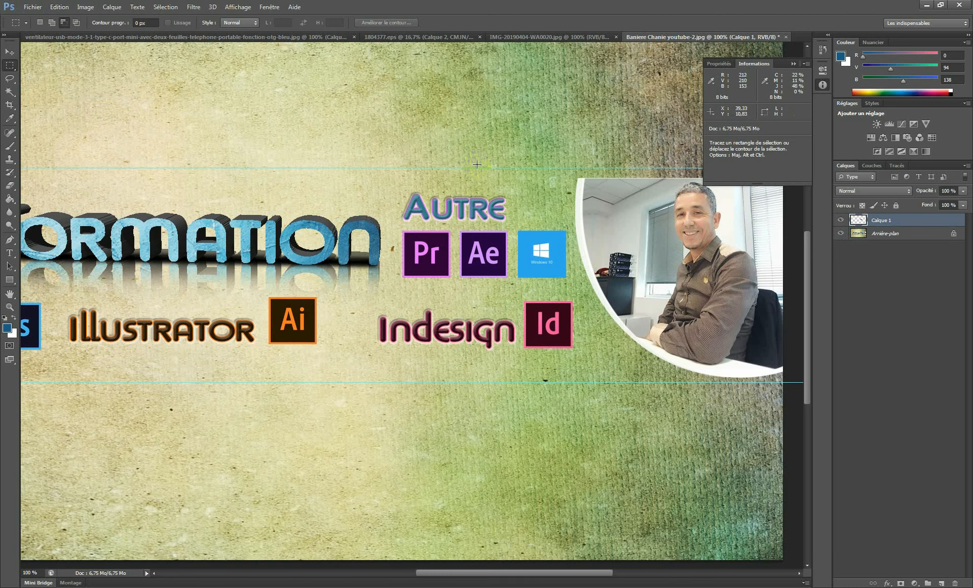
Step: Check the pasted icons by hiding the background, and then show the background with the pasted layer hidden
left_click(841, 234)
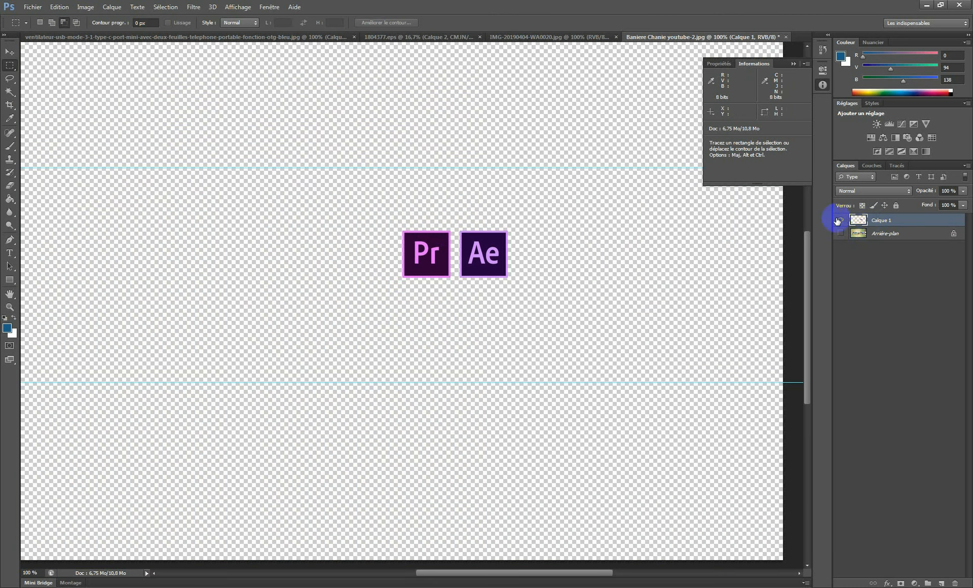
left_click(841, 220)
left_click(840, 233)
Step: Undo the visibility changes and the paste, back to the selection of the Pr and Ae icons
left_click(859, 234)
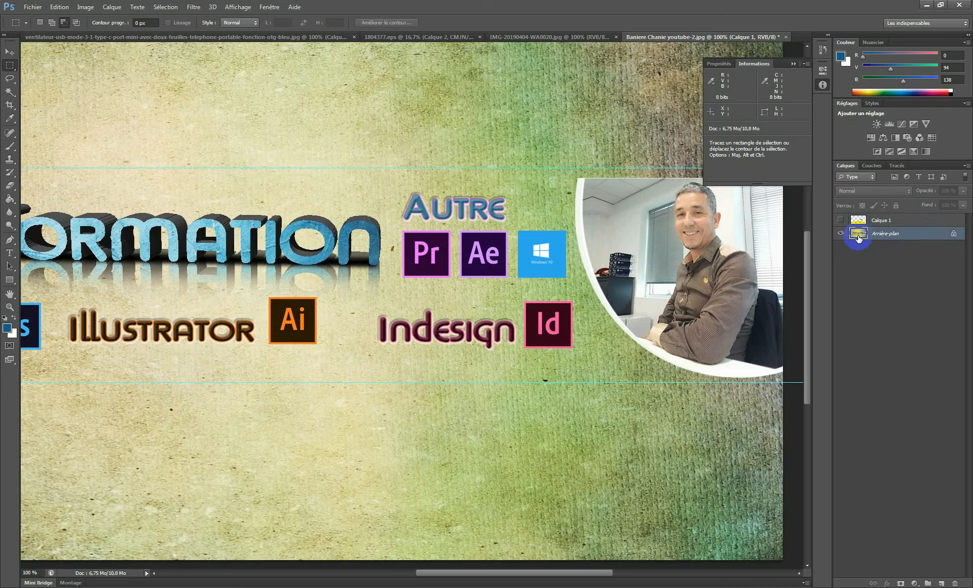
key("ctrl+z")
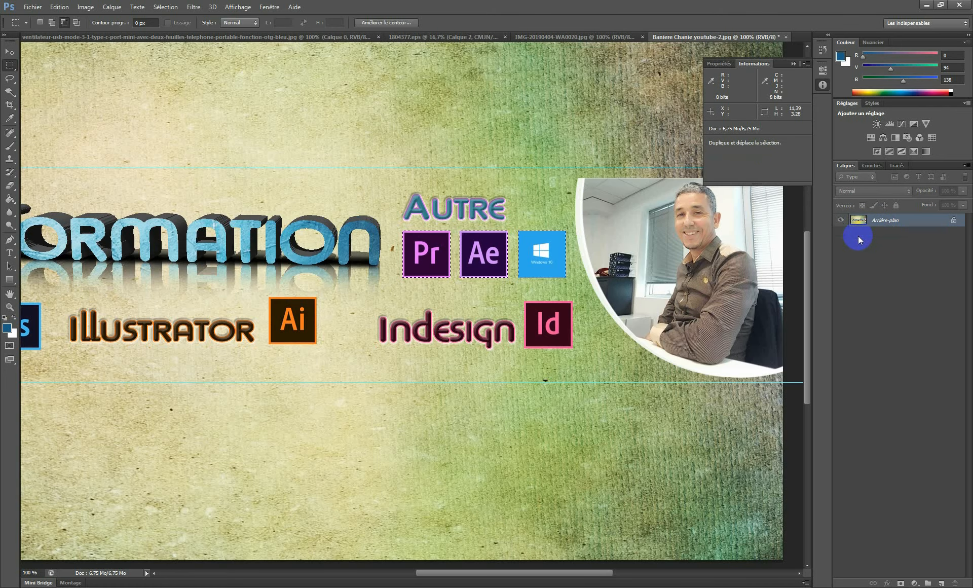
key("ctrl+alt+z")
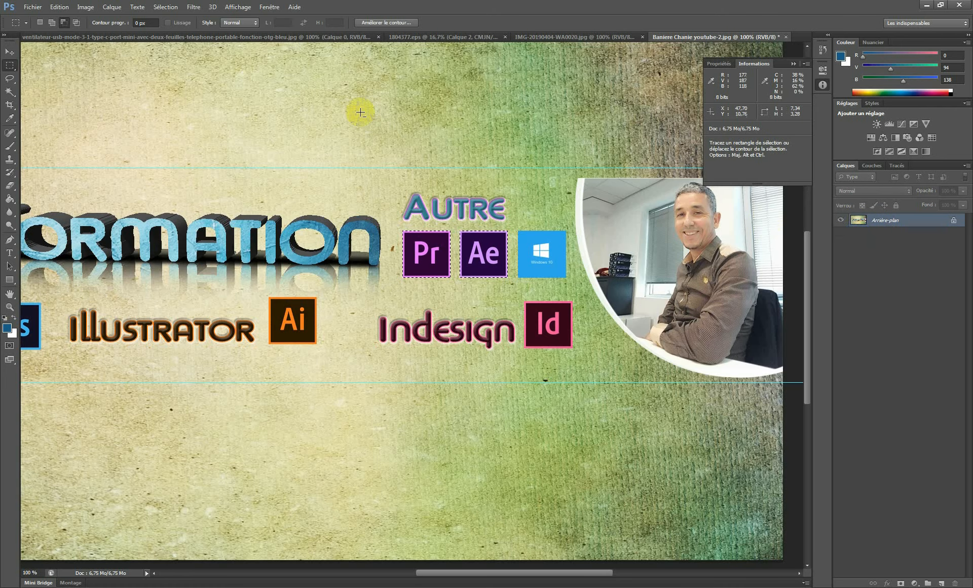
Step: Create a new layer via copy from the selected Pr and Ae icons
left_click(108, 6)
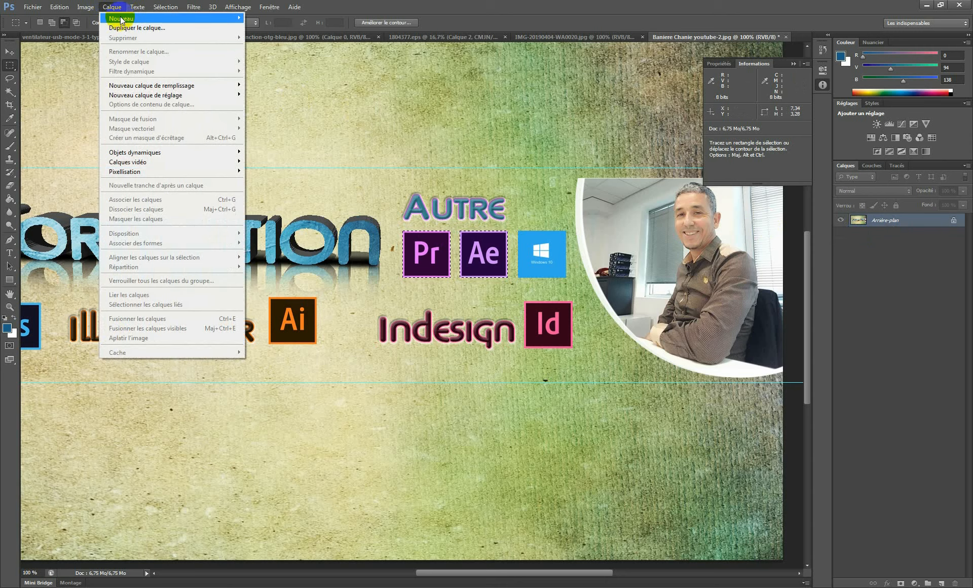
mouse_move(122, 19)
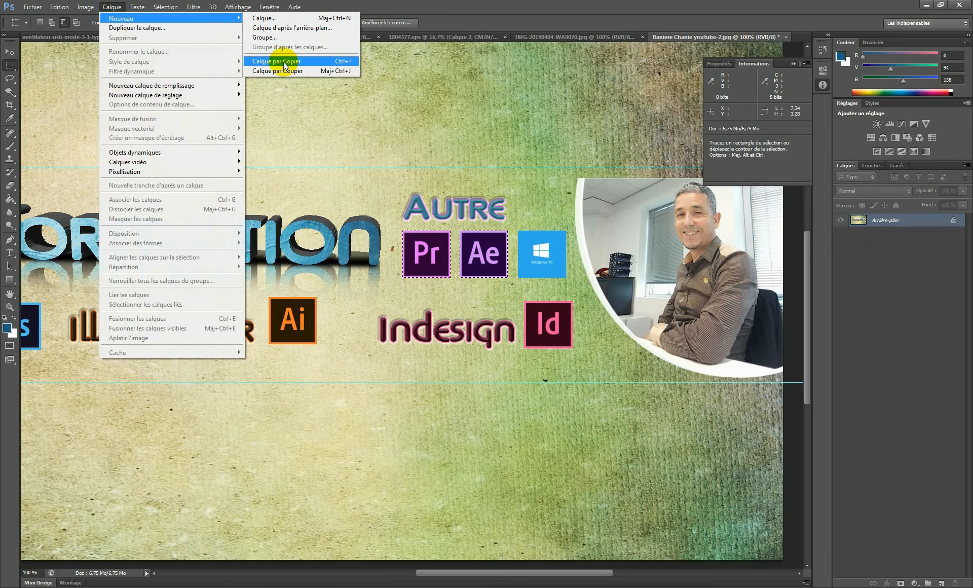
left_click(317, 62)
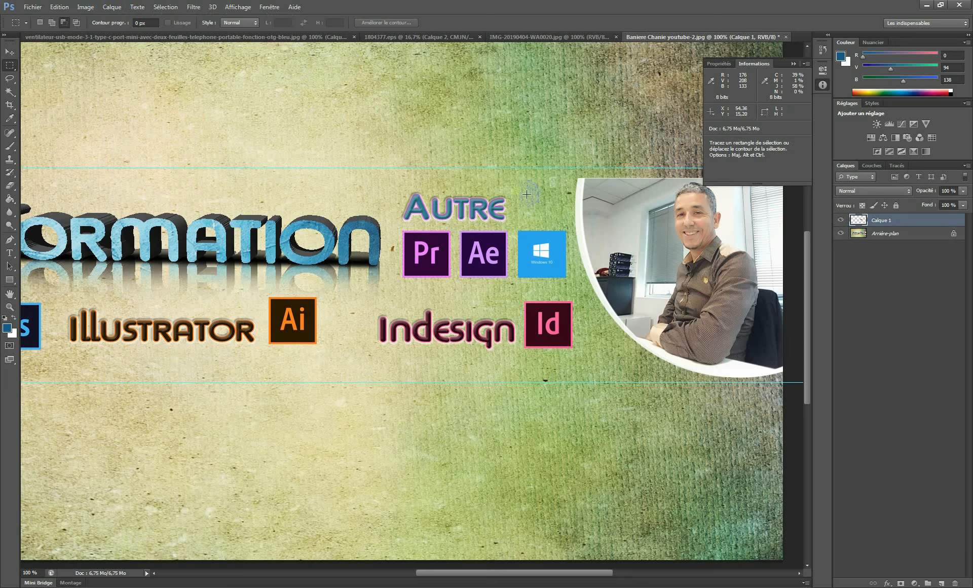
Step: Check the copied icons by toggling the visibility of both layers, and delete the copied layer
left_click(841, 233)
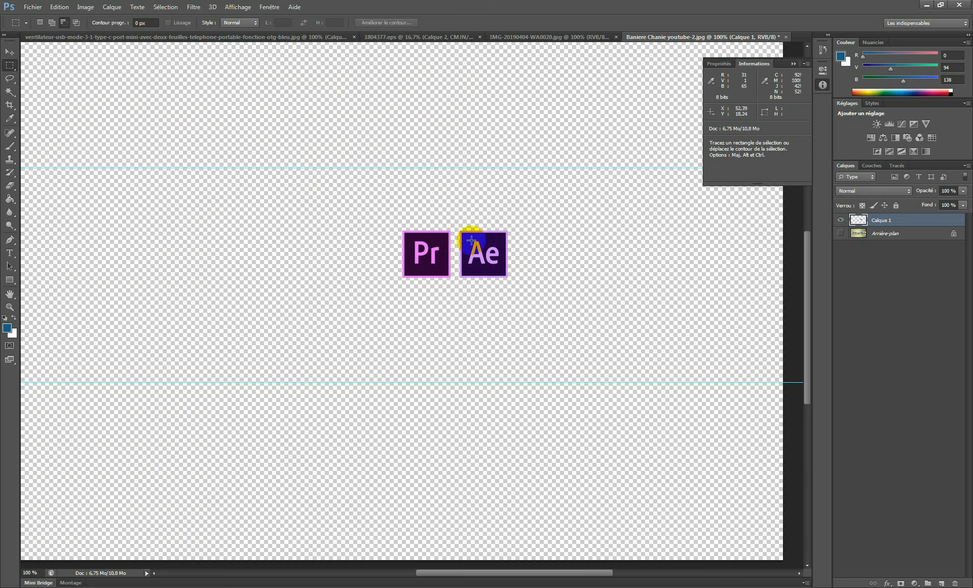
left_click(841, 233)
left_click(842, 220)
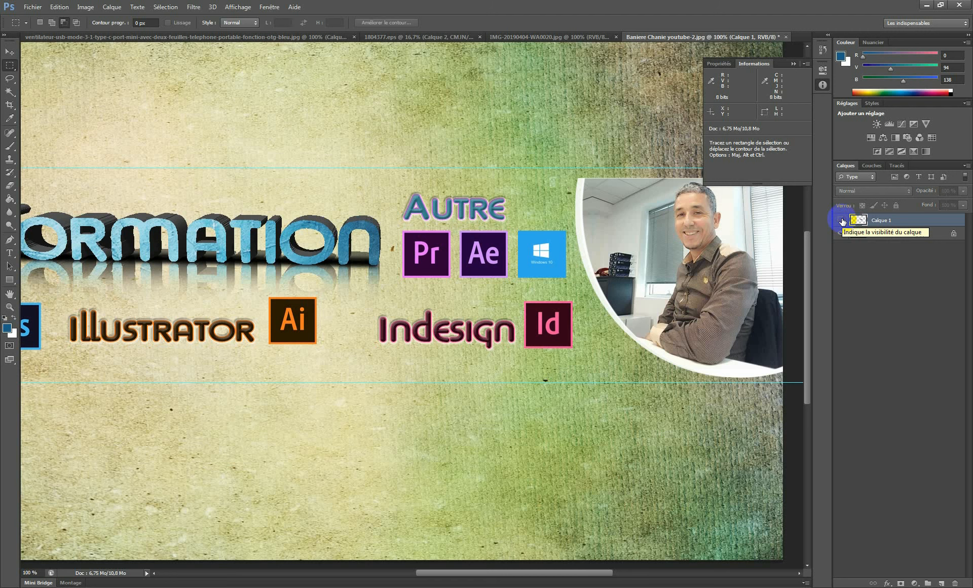
left_click(842, 220)
left_click(876, 223)
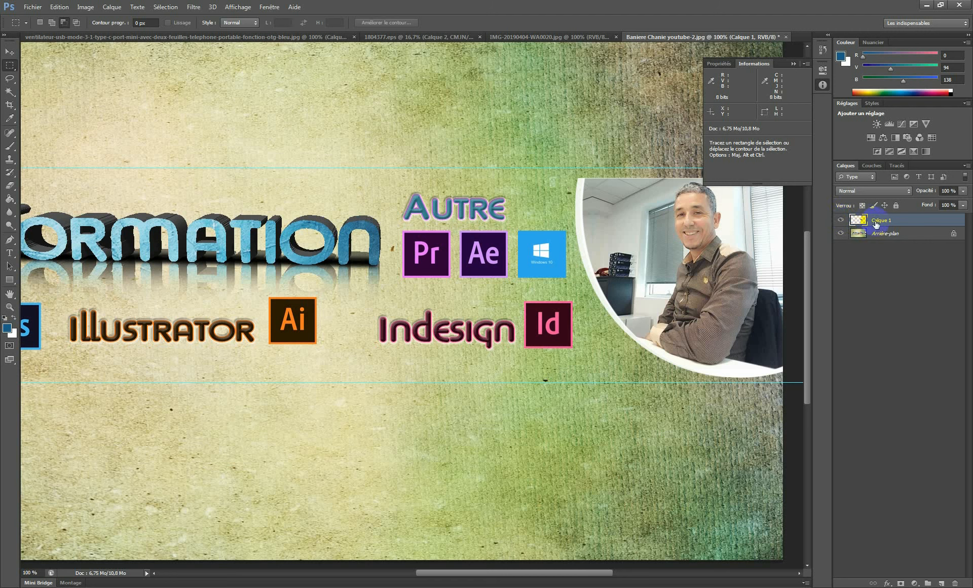
left_click_drag(862, 222, 956, 583)
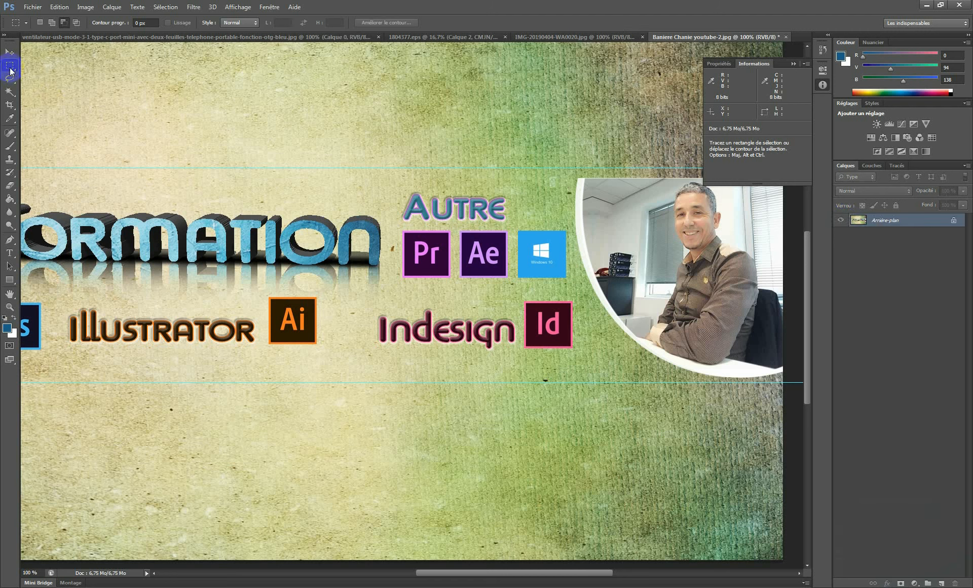
Step: Select the front outline of the title's last letter O with an elliptical marquee of about 3.85 × 3.07 cm
right_click(10, 67)
left_click(45, 74)
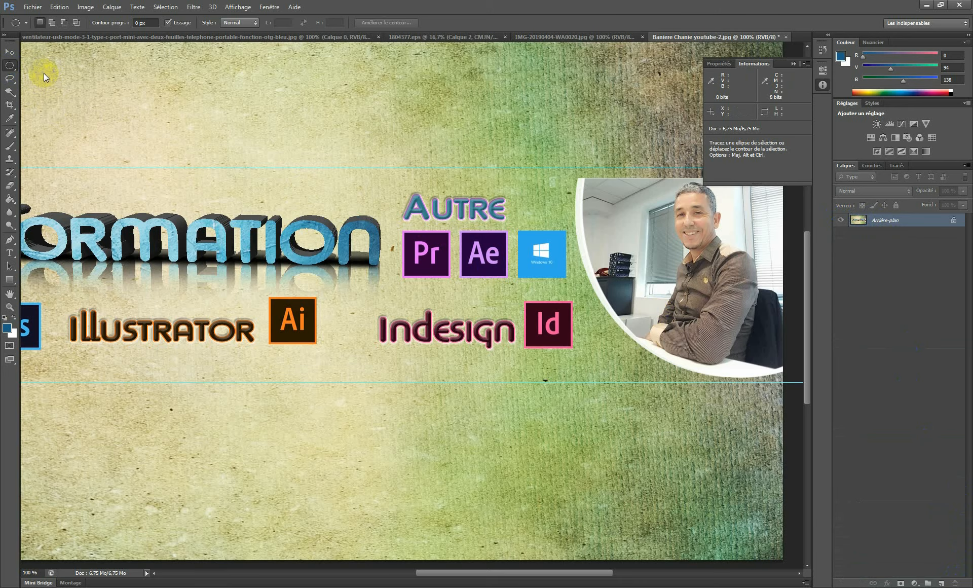
left_click(307, 237)
left_click(308, 233)
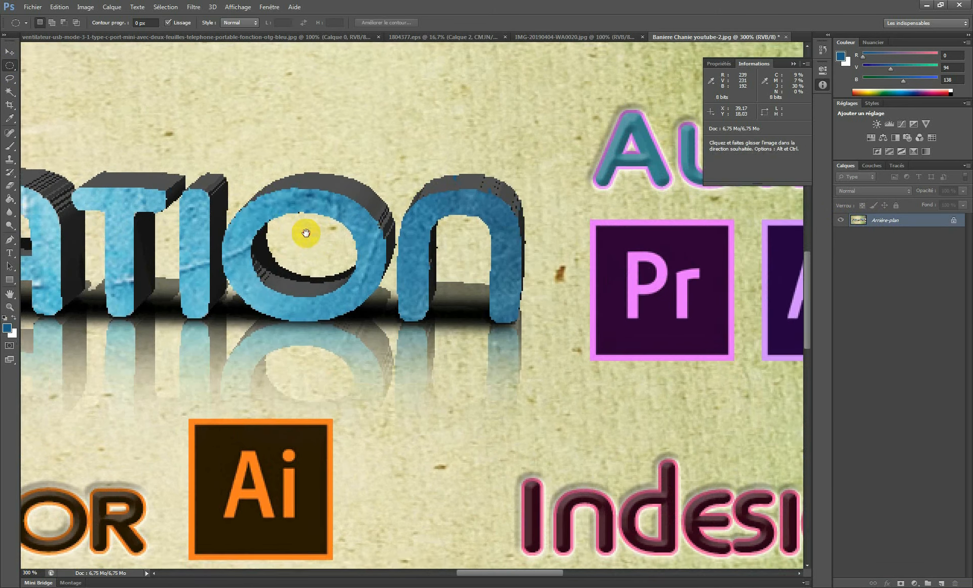
left_click_drag(275, 217, 365, 335)
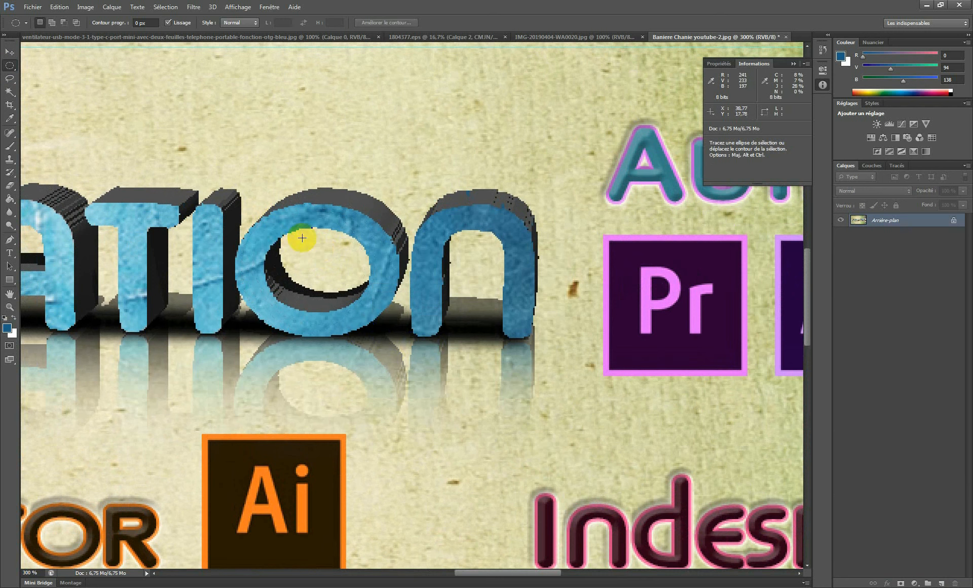
left_click_drag(241, 171, 383, 332)
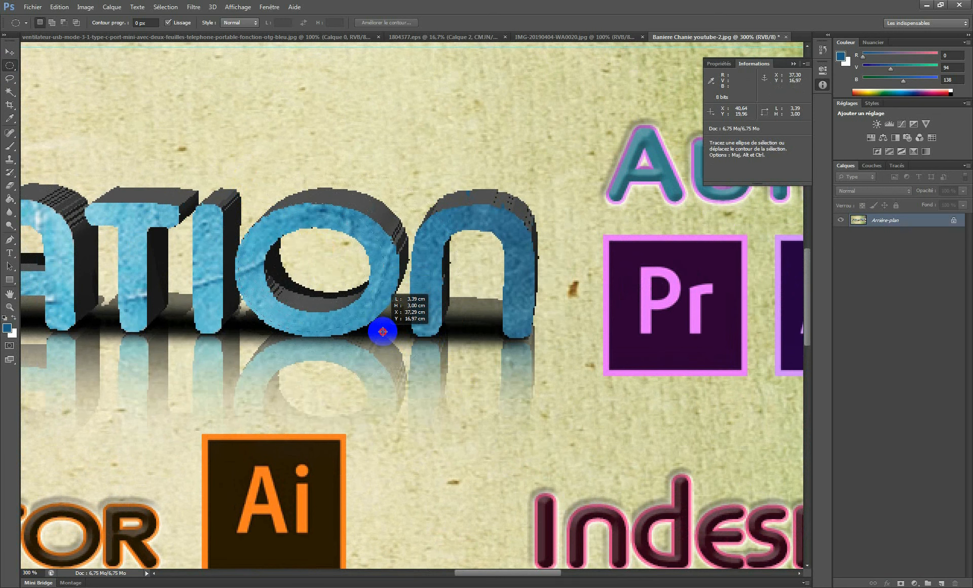
left_click_drag(383, 332, 398, 335)
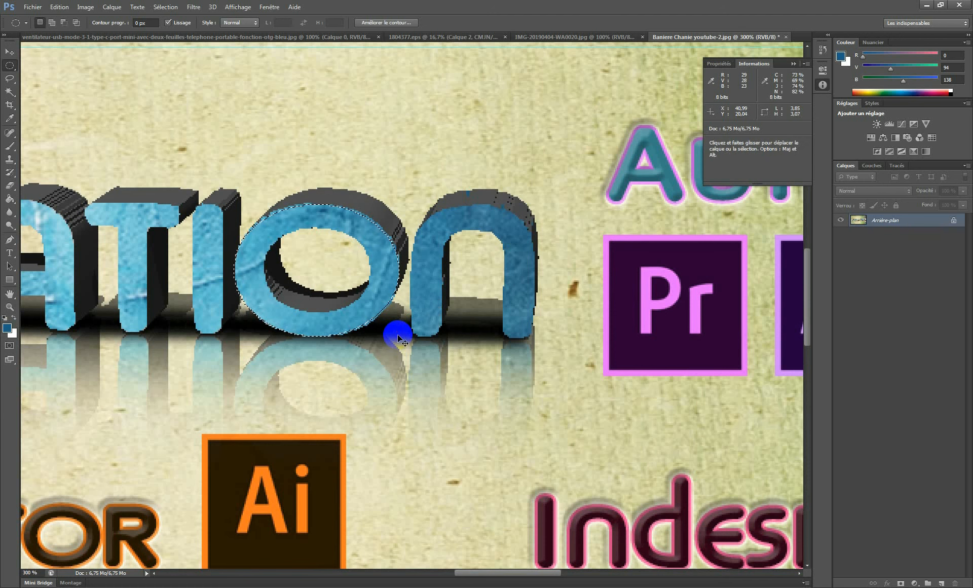
Step: Copy the selected letter O to a new layer and check it by toggling the visibility of both layers
key("ctrl+j")
left_click(841, 234)
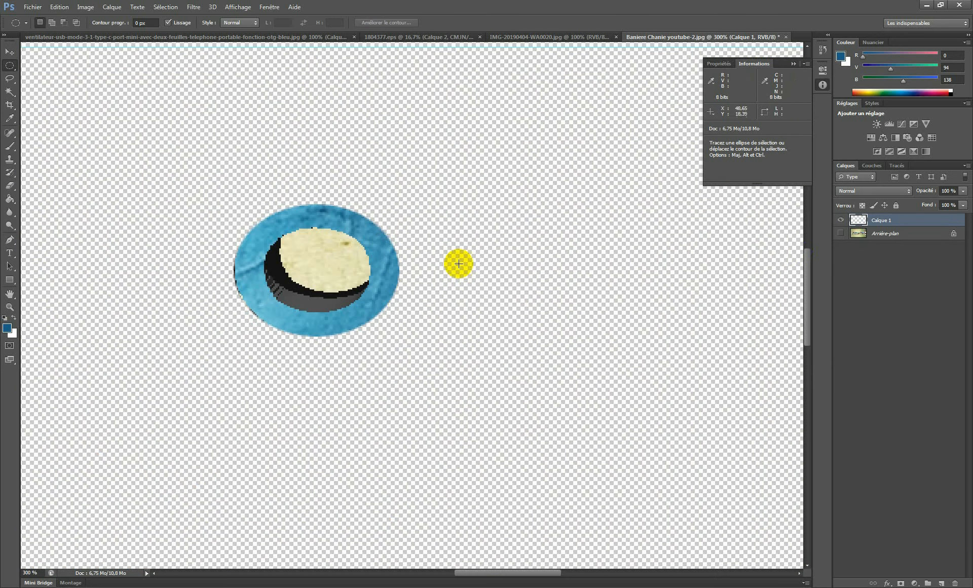
left_click(842, 220)
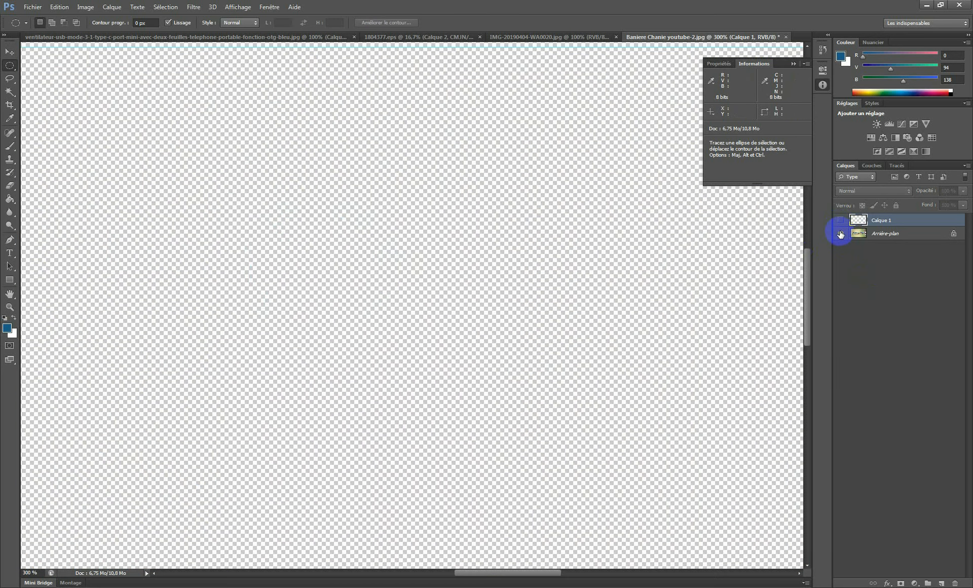
left_click(841, 233)
Step: Delete the layer holding the copied letter O
key("ctrl+0")
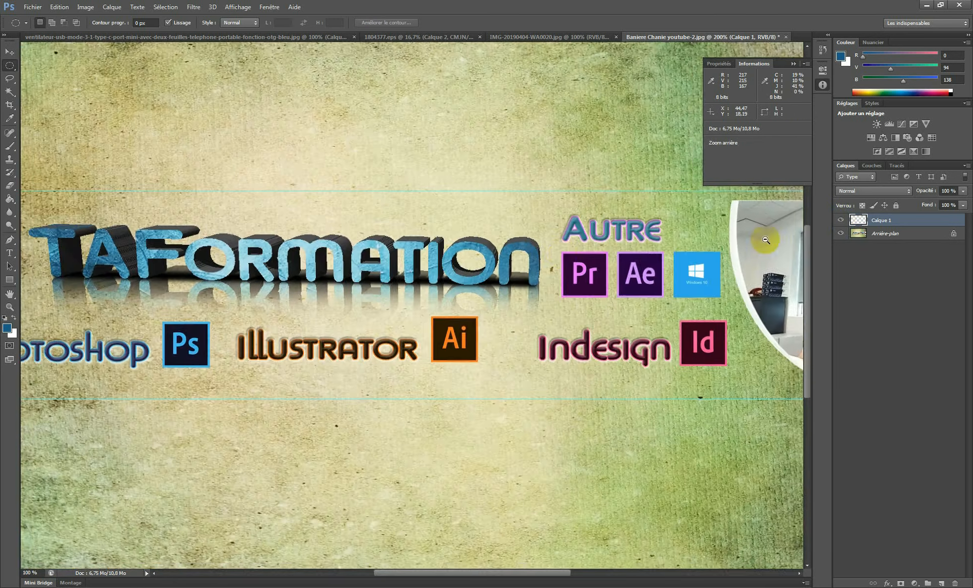
left_click(880, 220)
key("Delete")
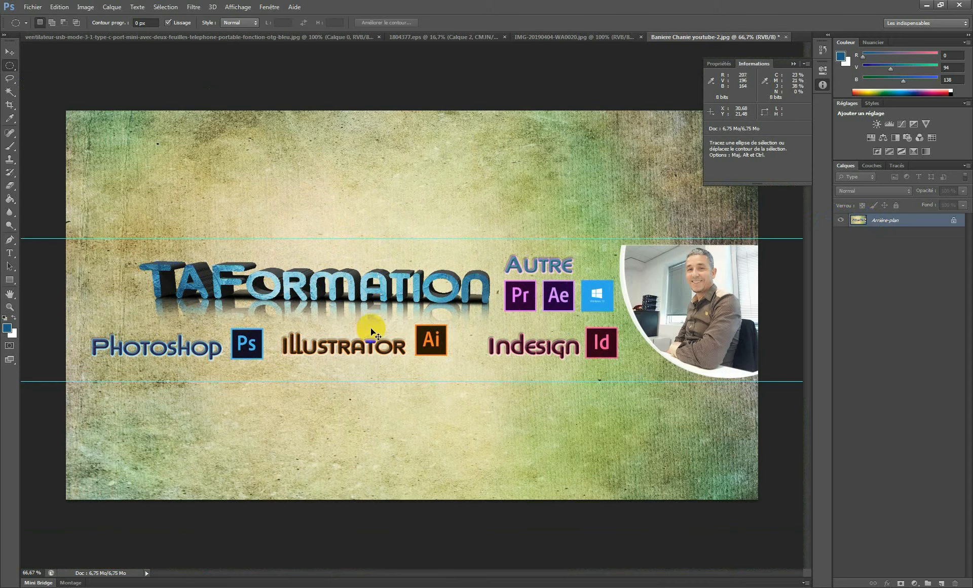
Step: Draw a freehand Lasso selection of about 13.16 × 12.84 cm in the empty background above the title
left_click(423, 308, "ctrl")
left_click(336, 272, "ctrl")
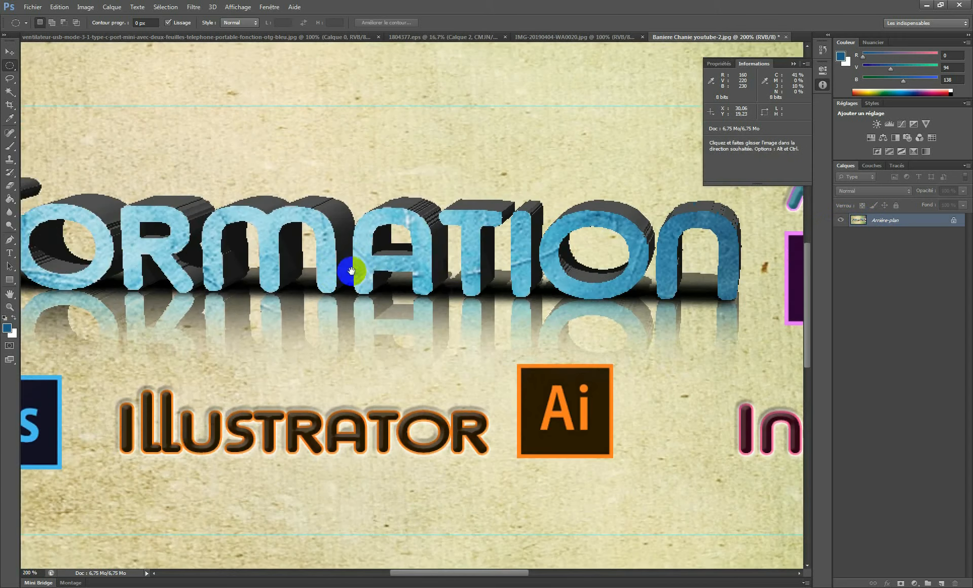
left_click_drag(329, 241, 314, 245)
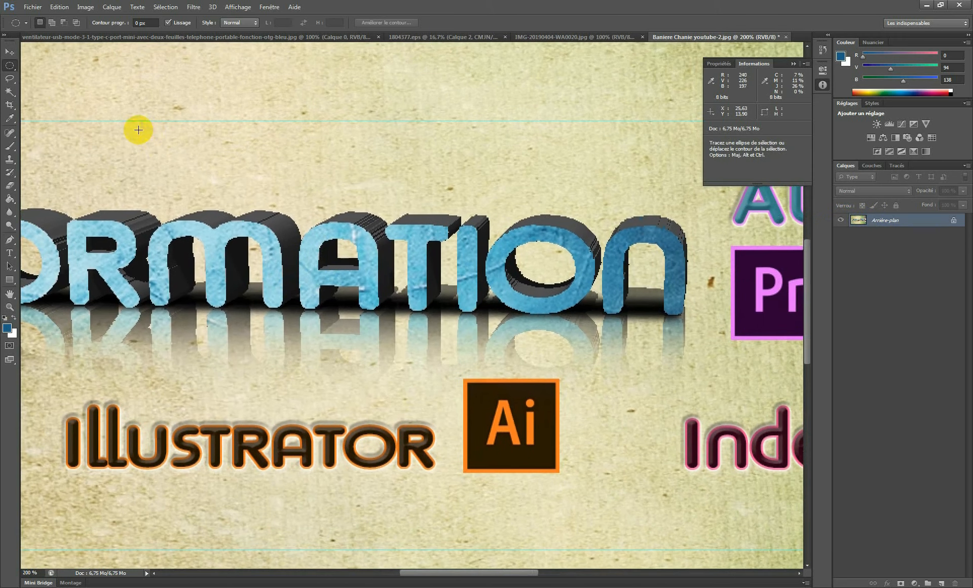
left_click(10, 80)
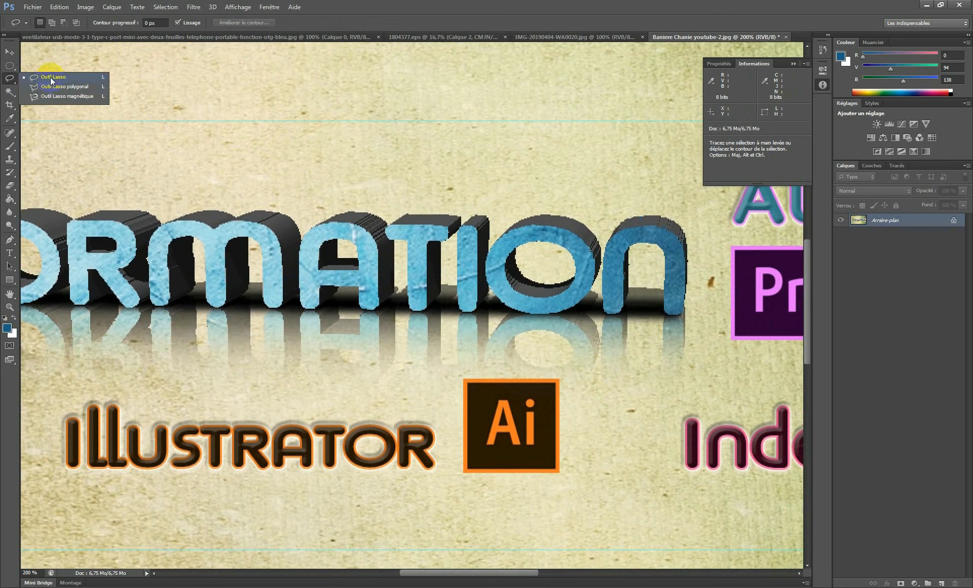
left_click(50, 77)
left_click(354, 243, "ctrl")
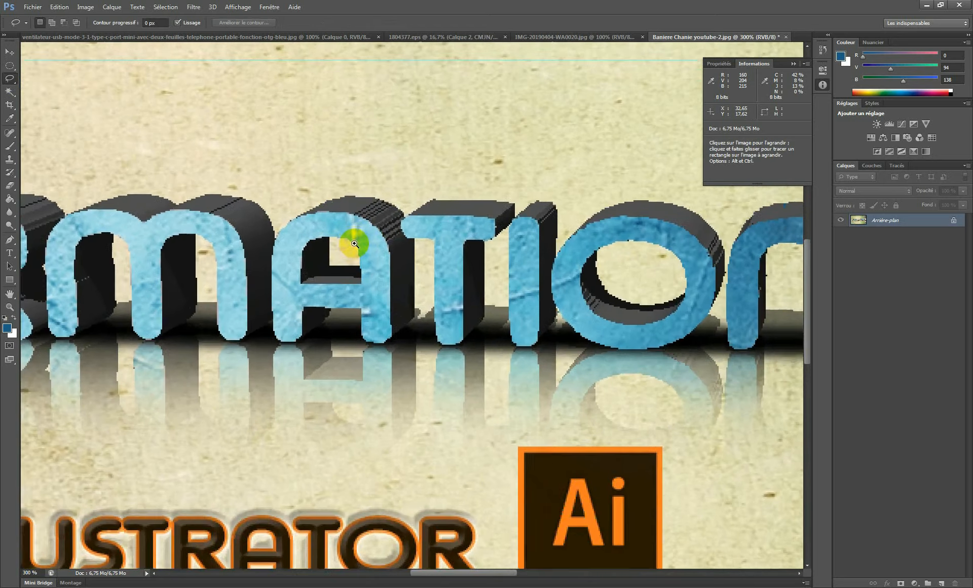
left_click(355, 244, "ctrl+alt")
left_click(354, 243, "ctrl+alt")
scroll(395, 266, "up", 5)
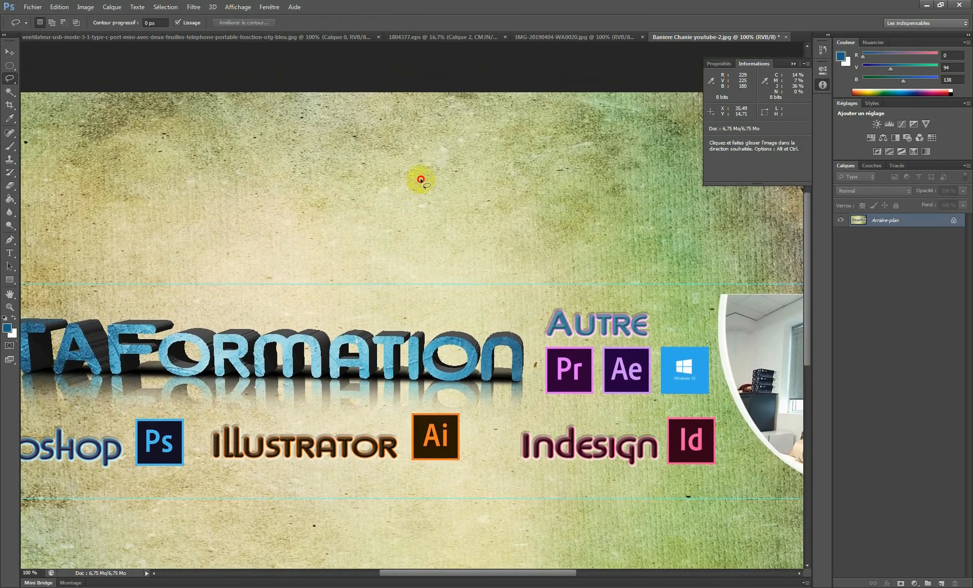
mouse_move(357, 178)
left_mouse_down()
mouse_move(345, 284)
mouse_move(448, 309)
mouse_move(462, 189)
mouse_move(528, 249)
mouse_move(571, 327)
mouse_move(577, 163)
left_mouse_up()
mouse_move(451, 180)
left_mouse_down()
mouse_move(466, 234)
mouse_move(494, 199)
left_mouse_up()
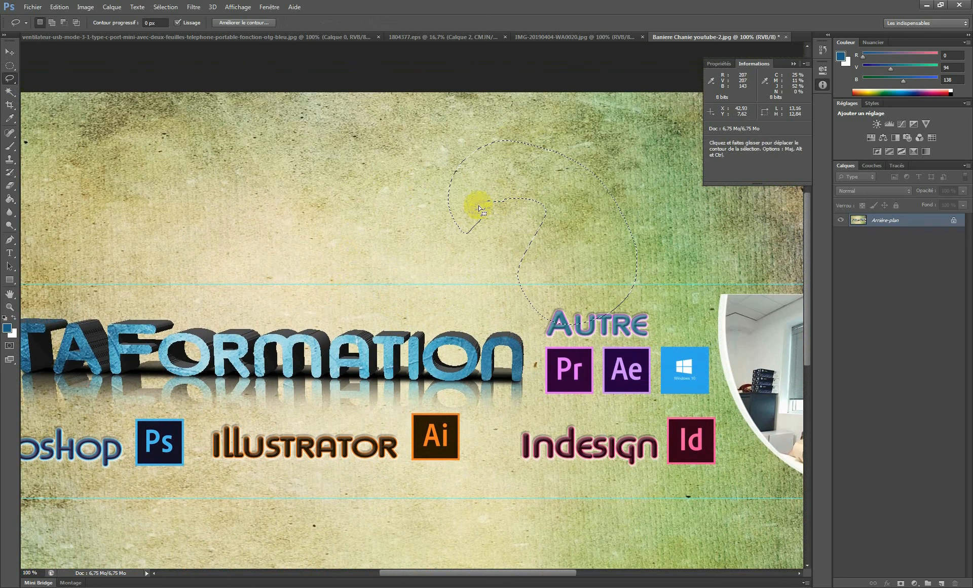
Step: Replace the selection with freehand ones of about 9.95 × 11.96, 6.53 × 13.37 and 6.99 × 12.45 cm above the title, and deselect
mouse_move(310, 158)
left_mouse_down()
mouse_move(254, 186)
mouse_move(358, 229)
mouse_move(341, 158)
left_mouse_up()
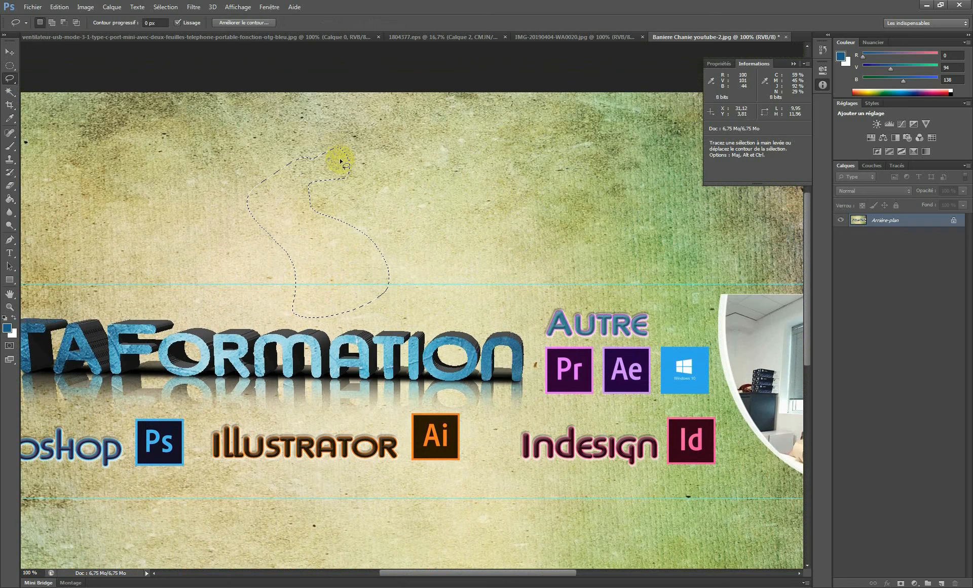
mouse_move(467, 130)
left_mouse_down()
mouse_move(431, 144)
mouse_move(417, 246)
mouse_move(427, 324)
mouse_move(479, 228)
mouse_move(485, 138)
left_mouse_up()
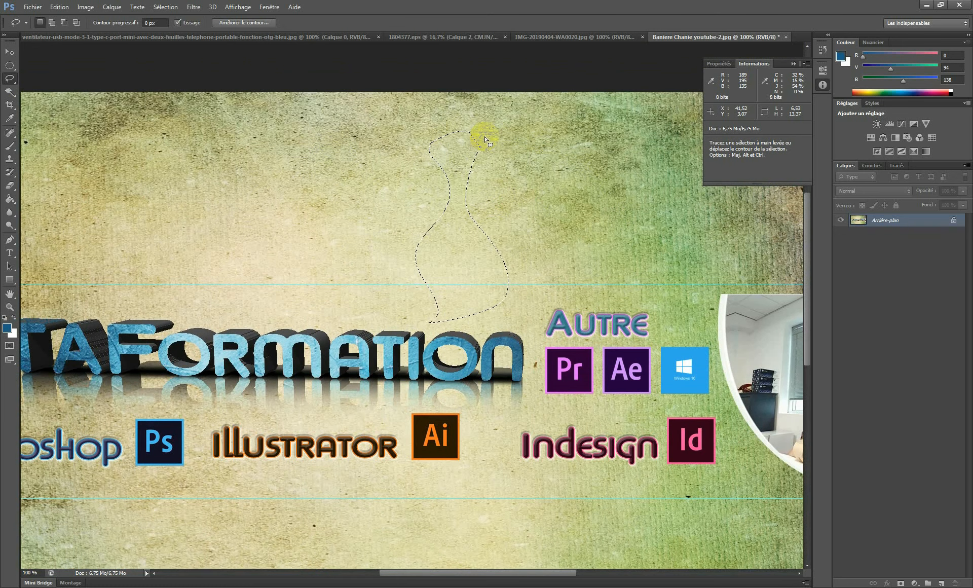
mouse_move(368, 136)
left_mouse_down()
mouse_move(320, 310)
mouse_move(374, 251)
mouse_move(372, 145)
left_mouse_up()
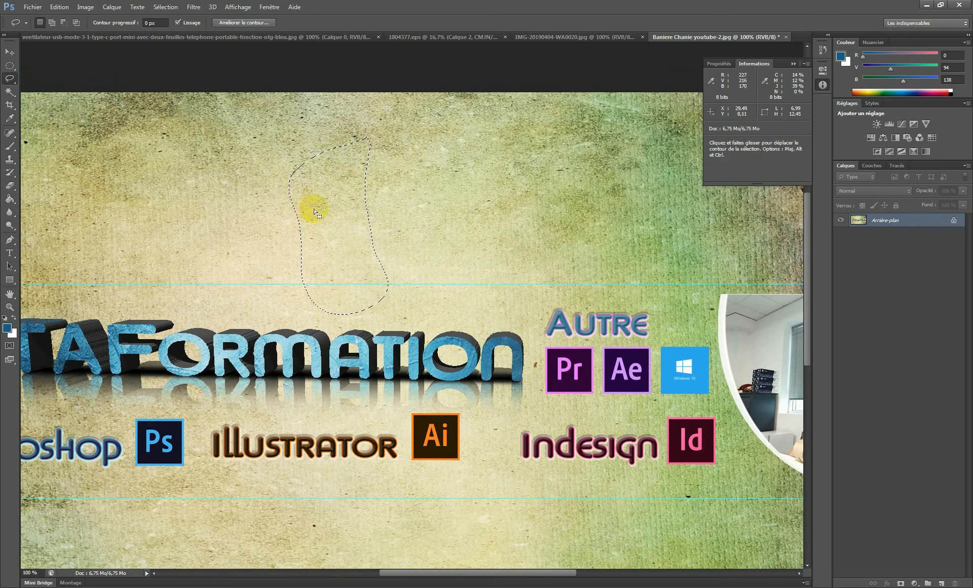
left_click(271, 201)
mouse_move(261, 196)
left_mouse_down()
mouse_move(282, 213)
mouse_move(301, 209)
left_mouse_up()
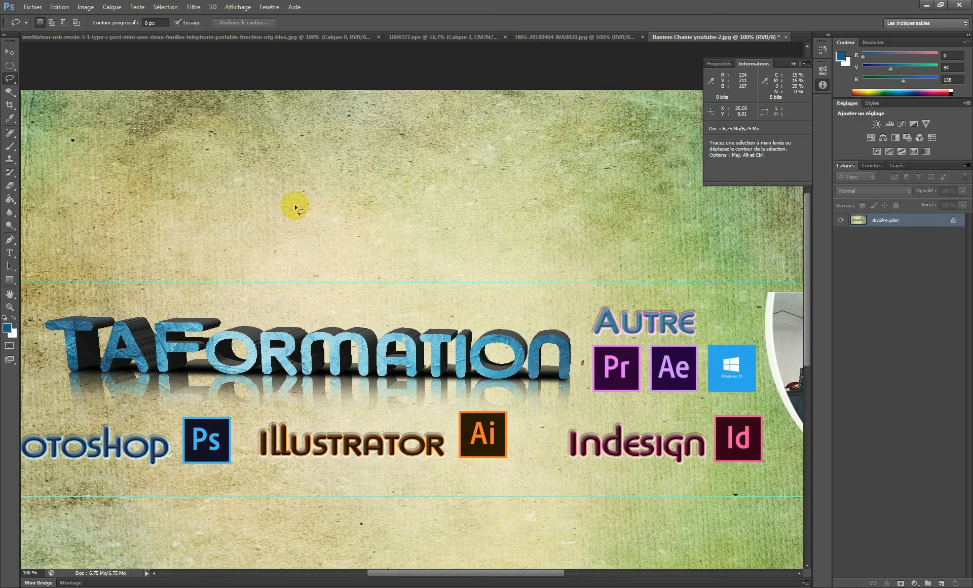
left_click(10, 79)
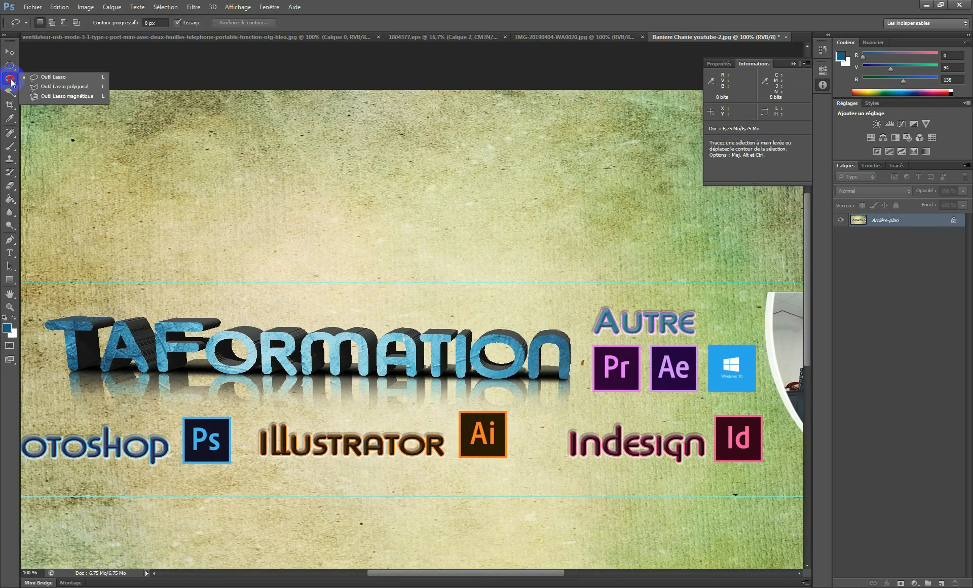
left_click(148, 23)
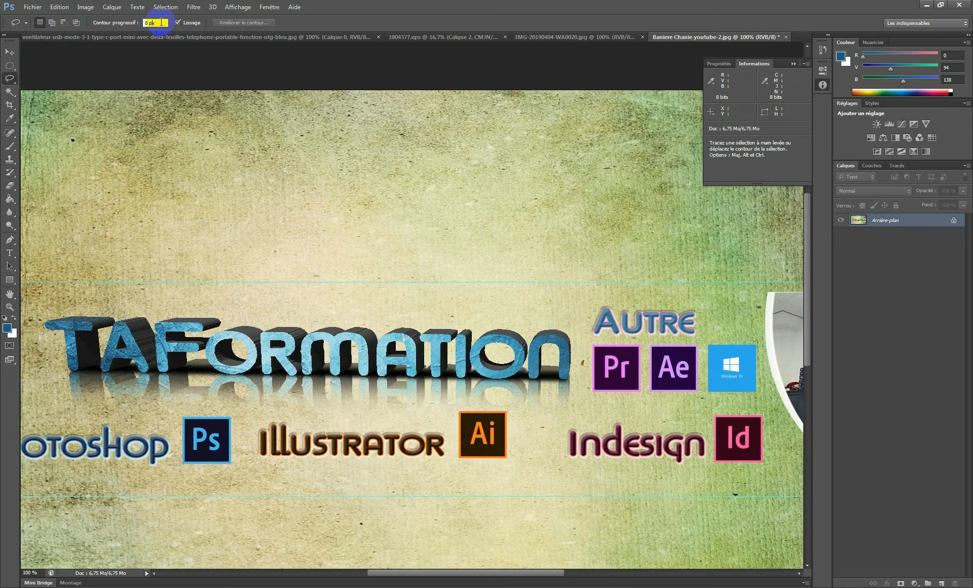
left_click(163, 23)
left_click(152, 22)
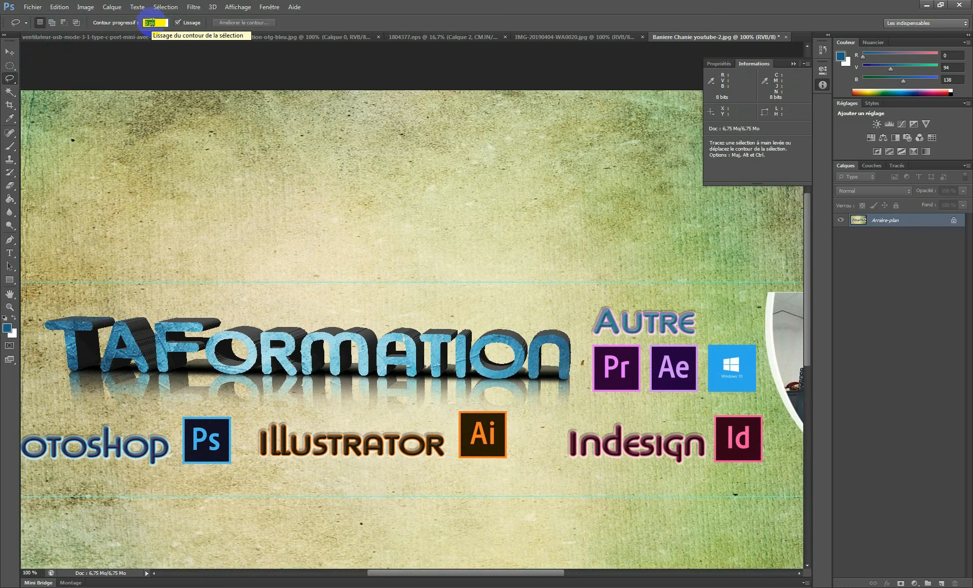
Step: Outline a seven-sided selection of about 11.61 × 8.82 cm above the title with the Polygonal Lasso, and deselect it
left_click_drag(10, 79, 63, 87)
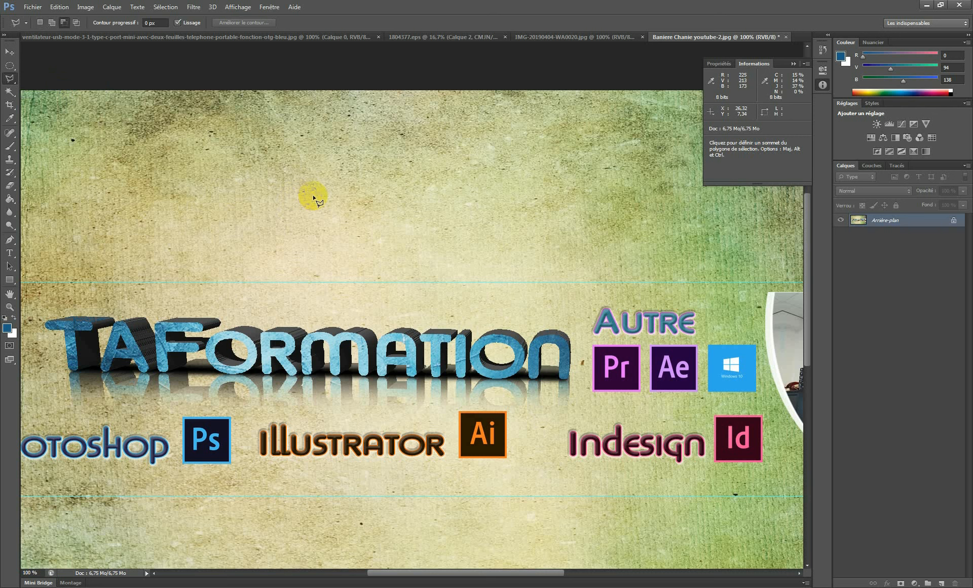
left_click(292, 192)
left_click(417, 181)
left_click(454, 260)
left_click(391, 308)
left_click(317, 249)
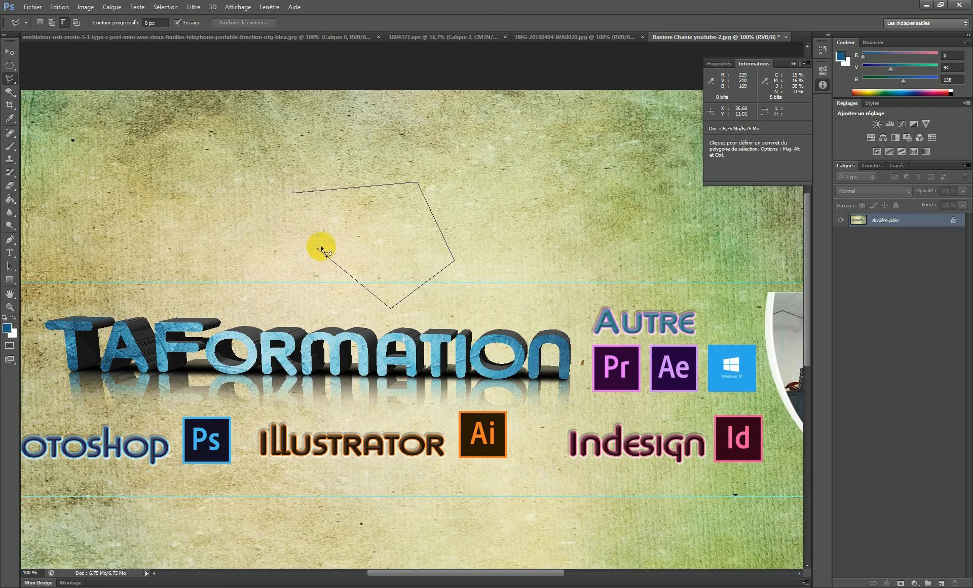
left_click(375, 219)
left_click(288, 225)
left_click(292, 193)
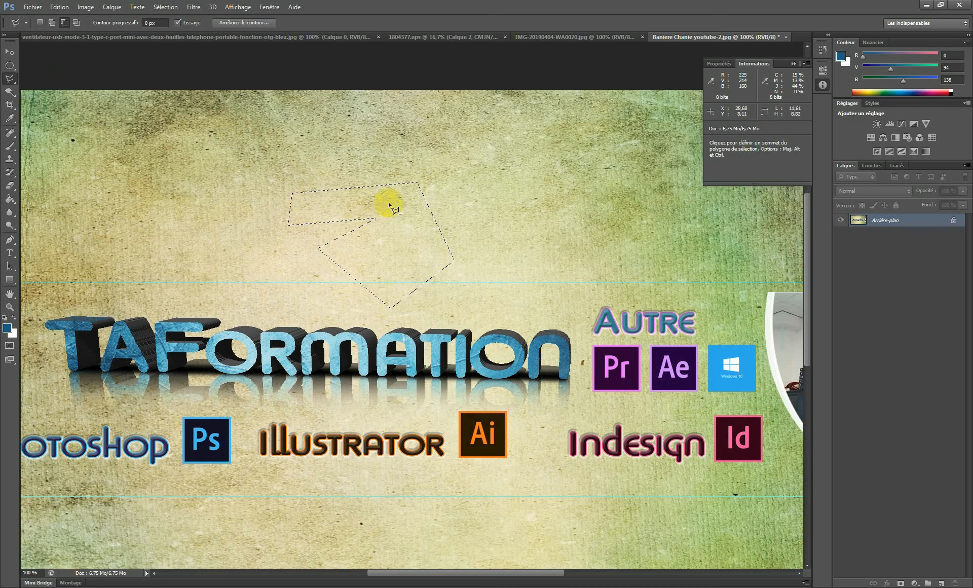
key("ctrl+d")
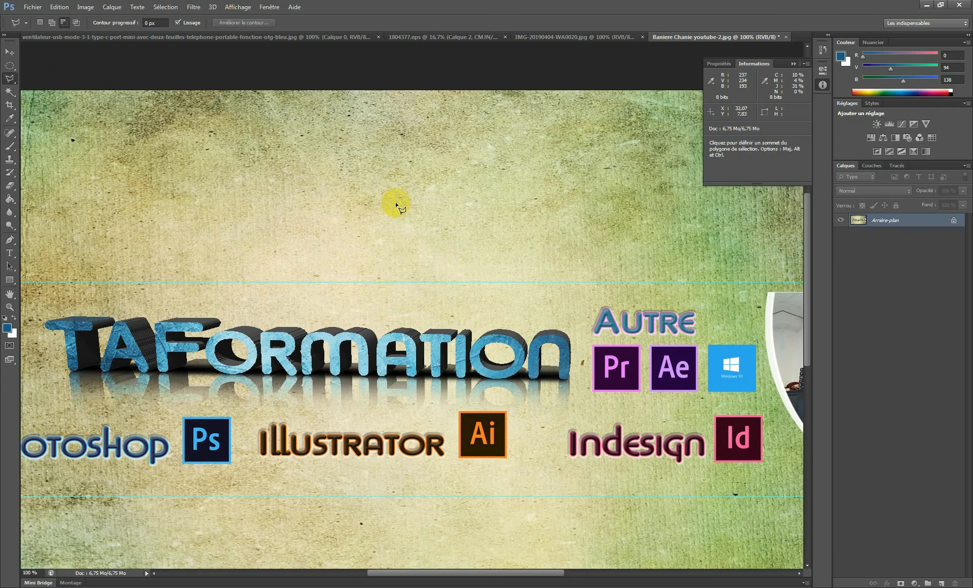
Step: Select the Pr icon with the Polygonal Lasso by tracing its four corners, about 3.35 × 3.28 cm
left_click(608, 356, "ctrl+space")
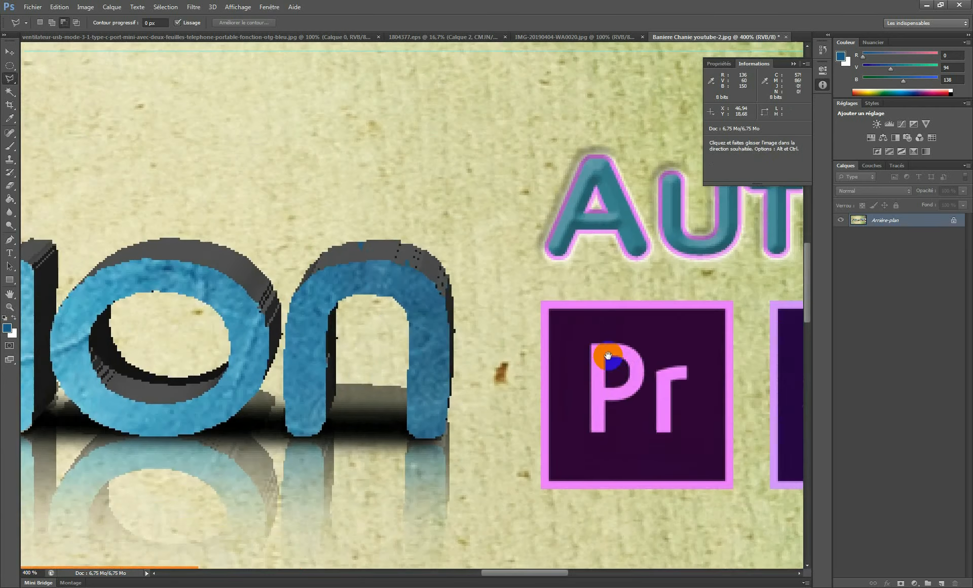
mouse_move(608, 356)
left_mouse_down()
mouse_move(402, 288)
mouse_move(270, 264)
left_mouse_up()
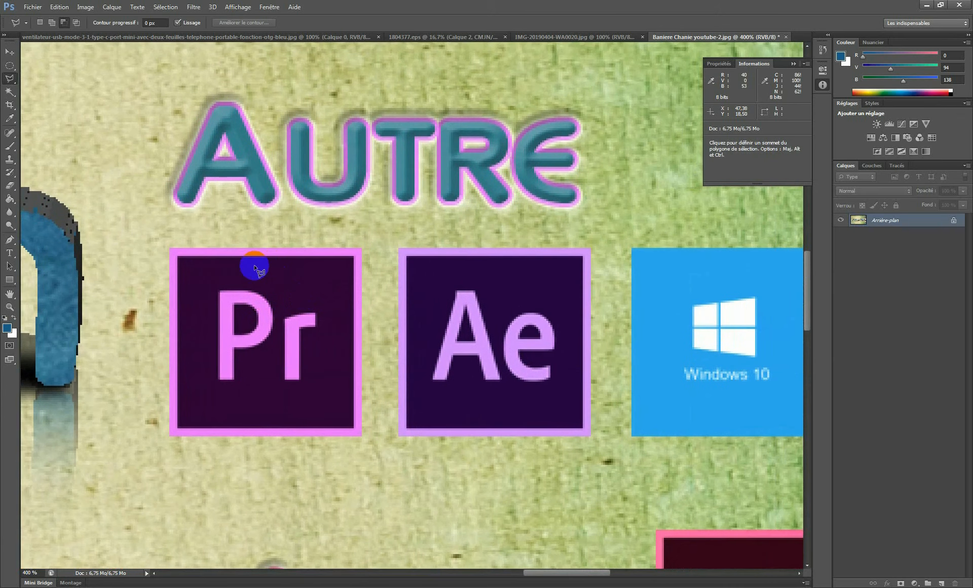
left_click(170, 250)
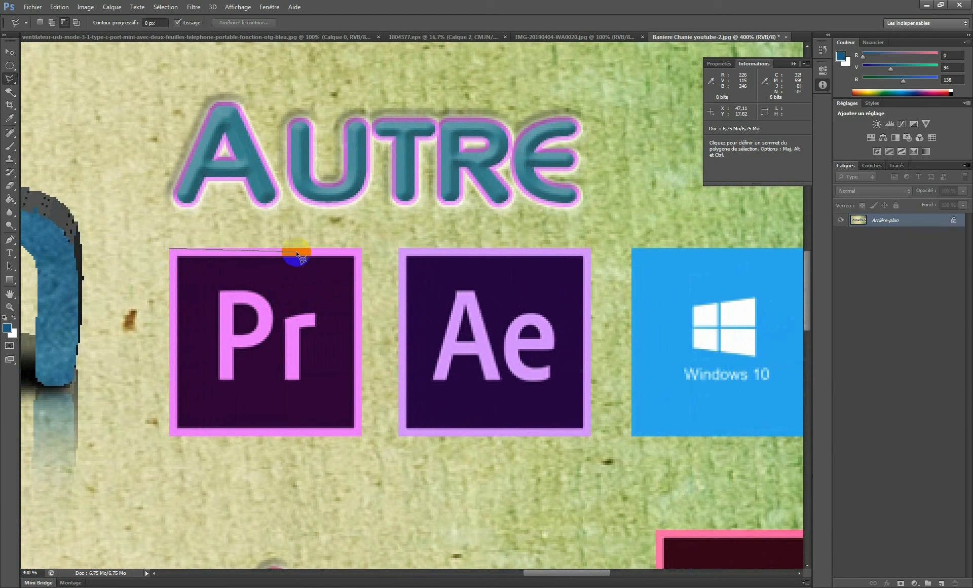
left_click(361, 249)
left_click(361, 435)
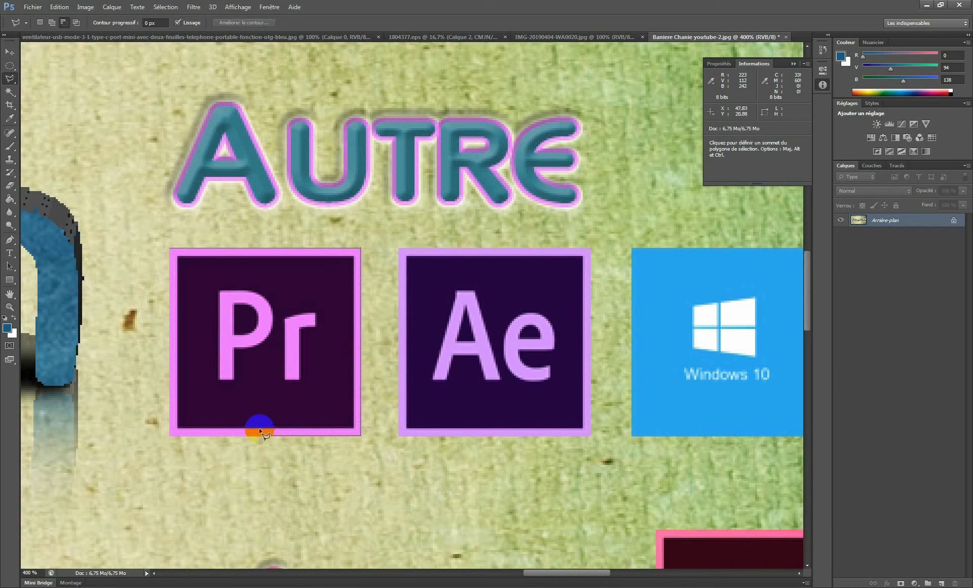
left_click(170, 436)
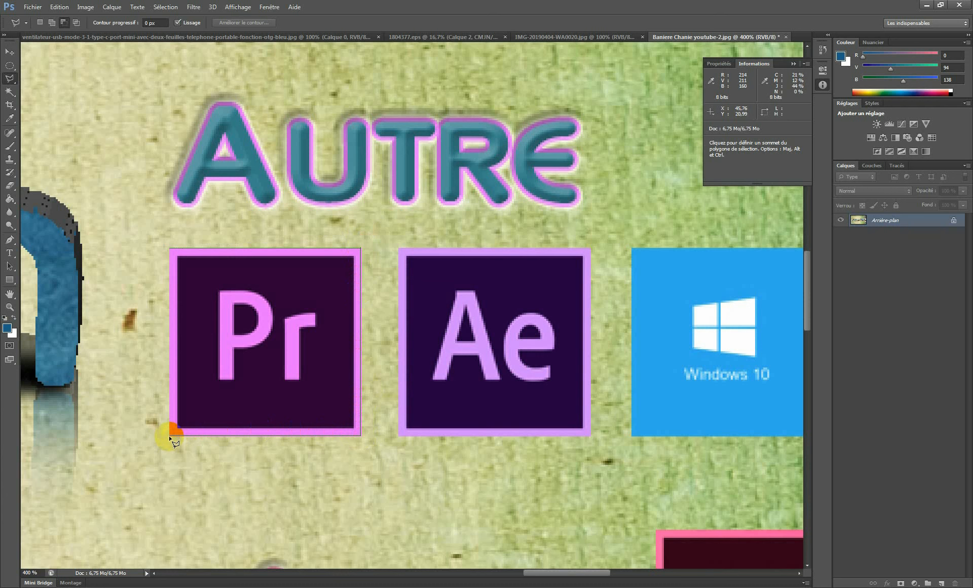
left_click(171, 250)
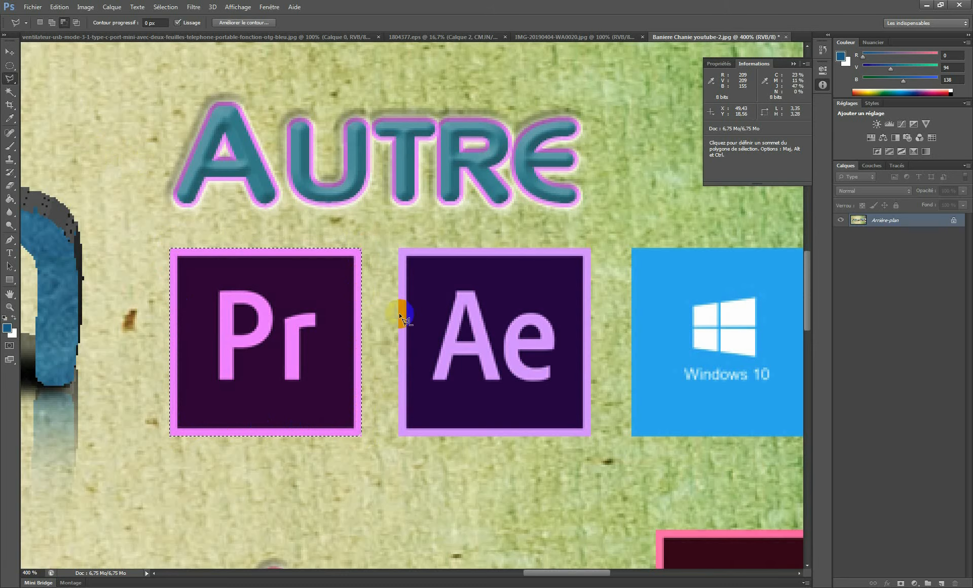
Step: Add a small polygonal area at the Pr icon's upper-right corner to the selection
left_click(361, 250, "ctrl")
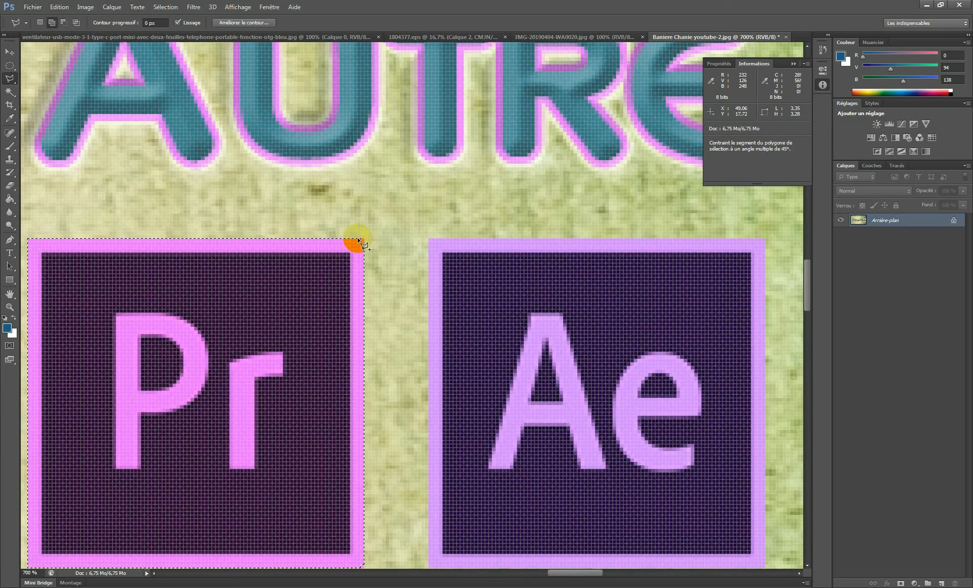
key("shift")
left_click(364, 250)
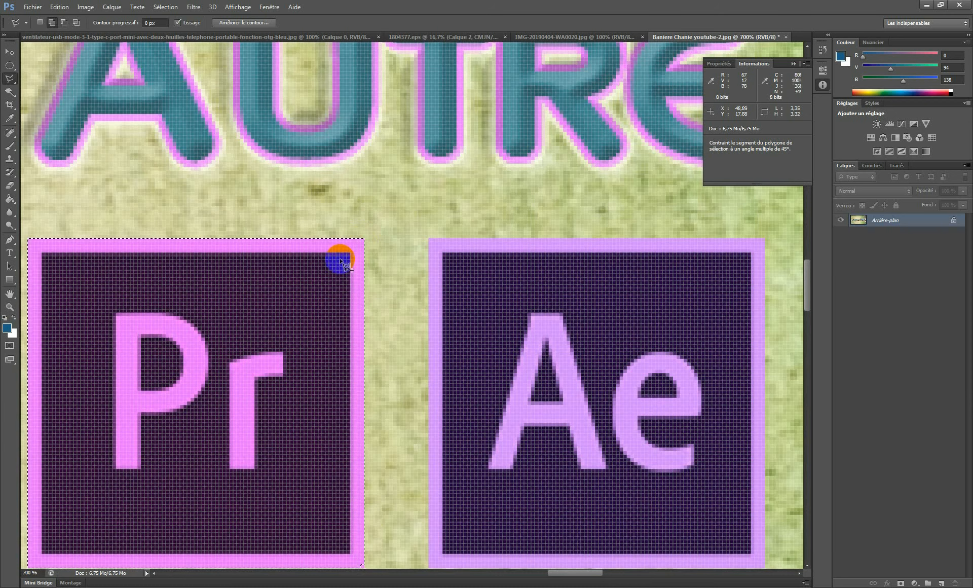
Step: Subtract a small polygonal area at the Pr icon's lower-right corner from the selection
key("alt")
left_click(373, 308)
scroll(371, 327, "down", 3)
scroll(372, 397, "up", 2)
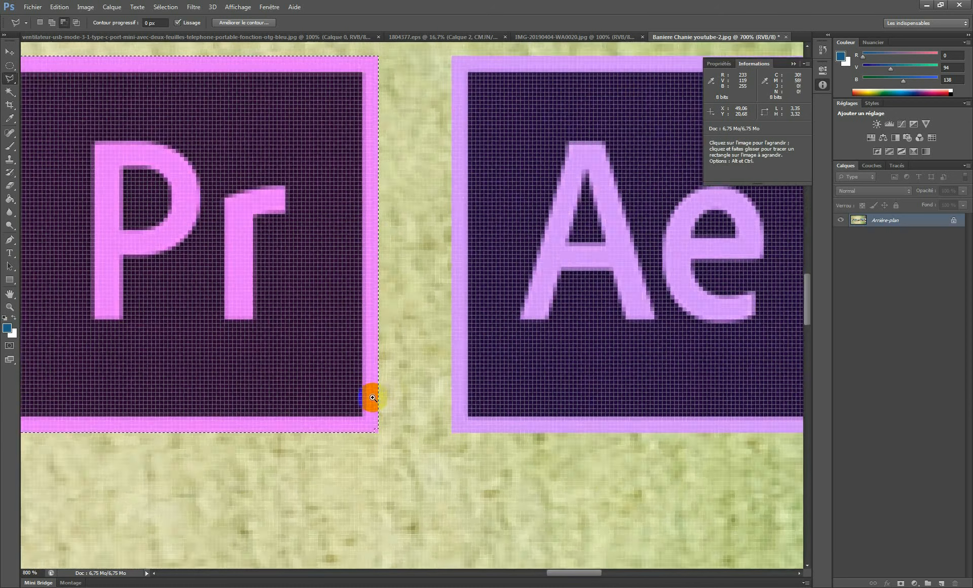
left_click_drag(393, 428, 391, 379)
left_click(379, 386)
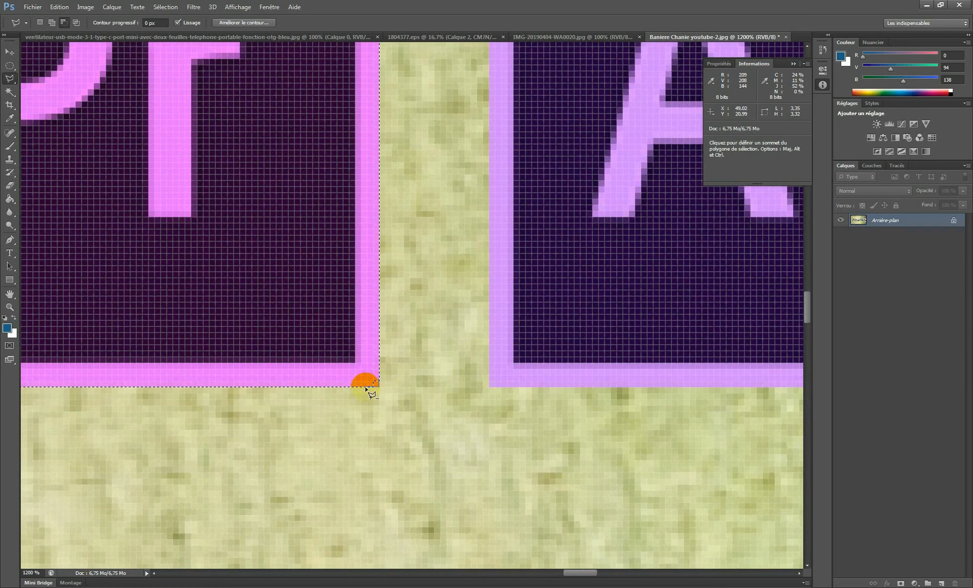
left_click(368, 376)
Step: Add the missing piece of the Pr icon's lower-right corner back to the selection with the Polygonal Lasso
key("shift")
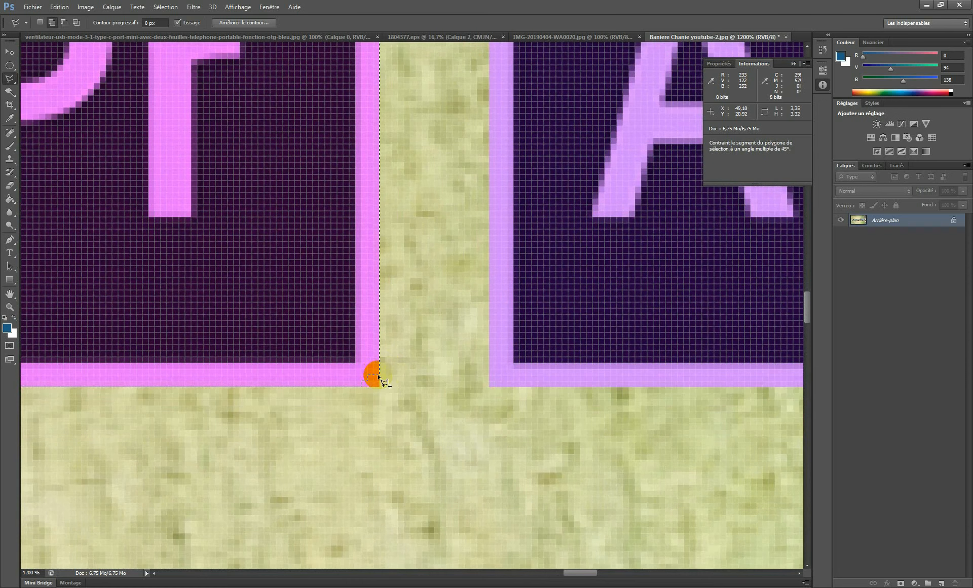
key("alt")
left_click(380, 381)
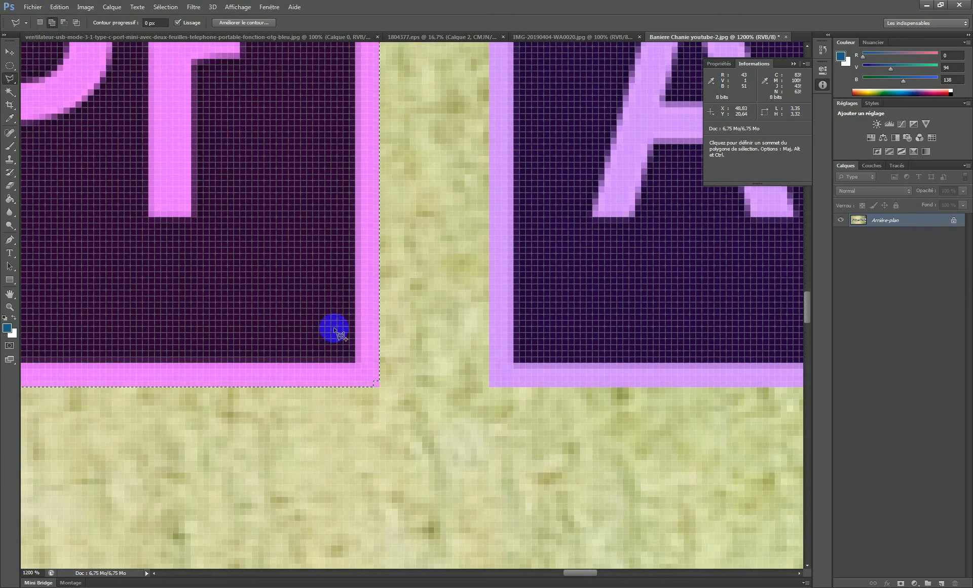
left_click(375, 378)
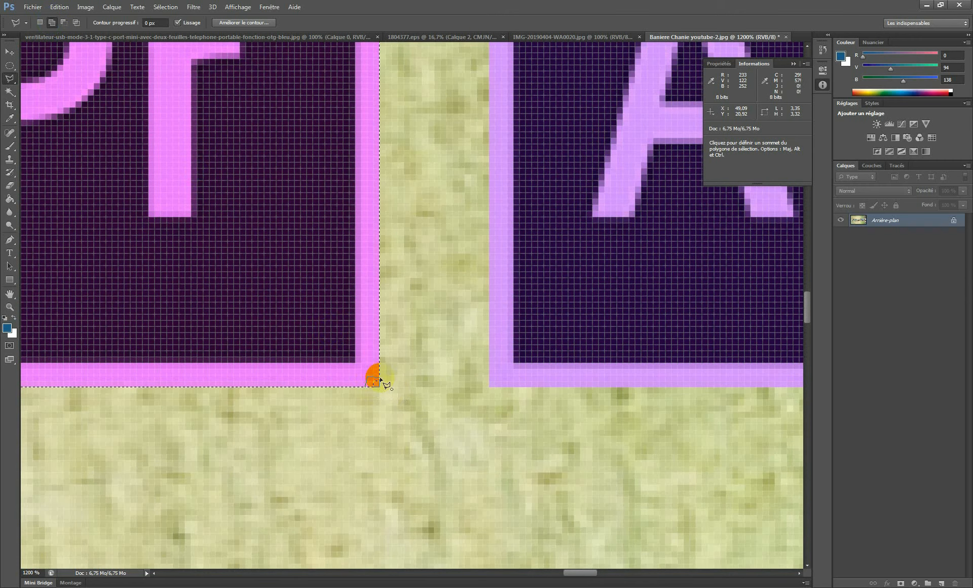
left_click(369, 308, "alt")
left_click(370, 308, "alt")
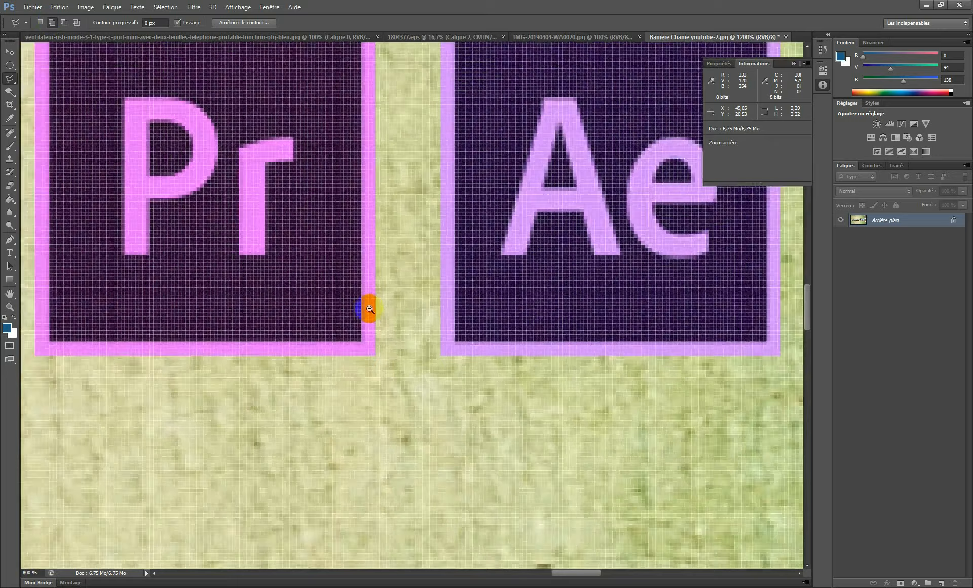
Step: Review the completed Pr icon selection in the context of the surrounding banner
left_click(368, 308, "alt")
left_click(368, 307, "alt")
left_click(366, 307, "alt")
left_click(366, 307, "alt")
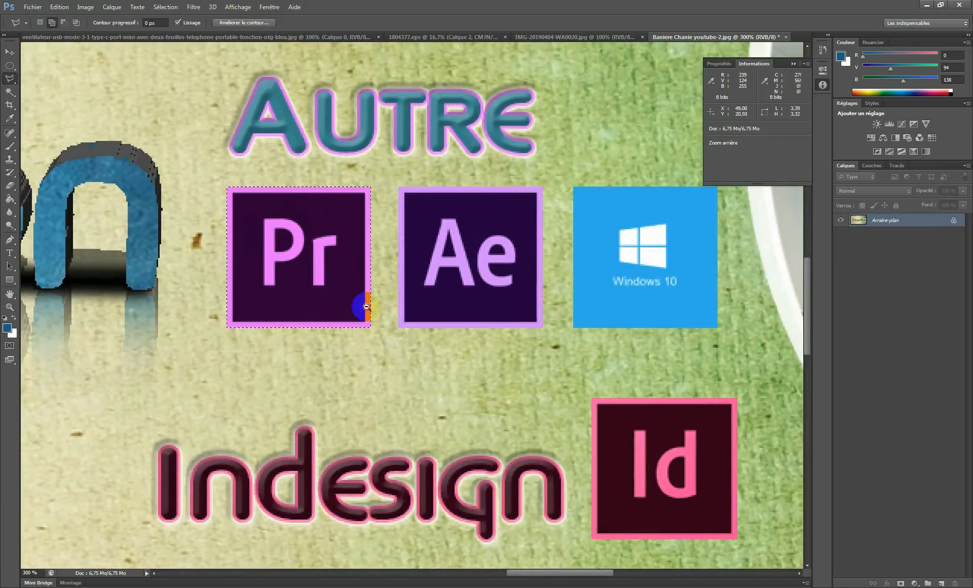
left_click(366, 307, "alt")
left_click_drag(319, 239, 420, 284)
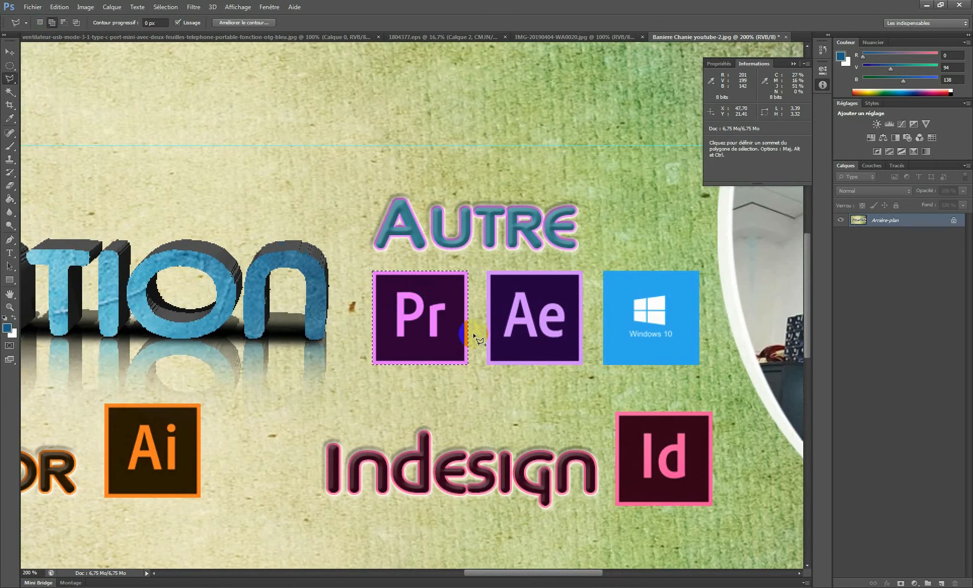
left_click(436, 324)
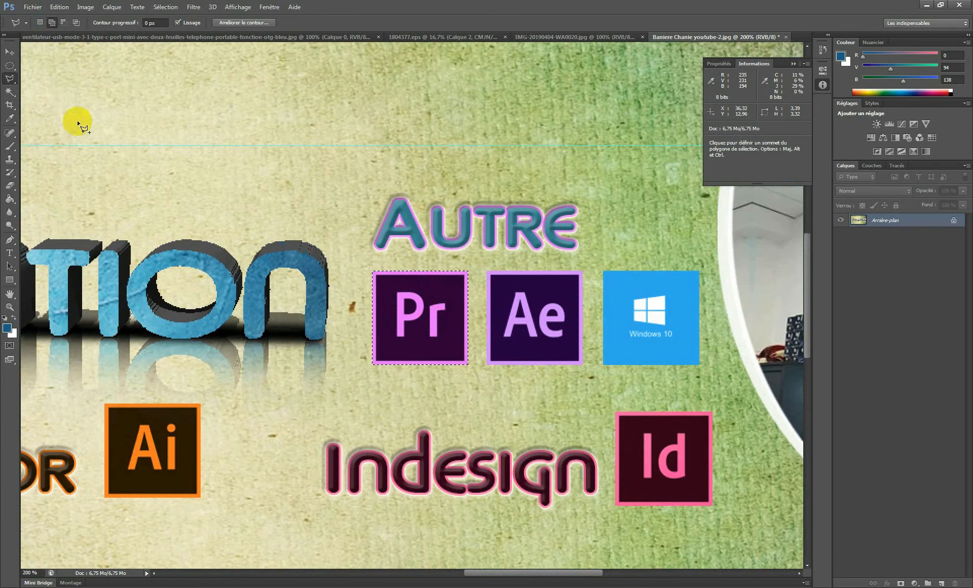
Step: Activate the Rectangular Marquee tool and clear the selection around the Pr icon
left_click(9, 65)
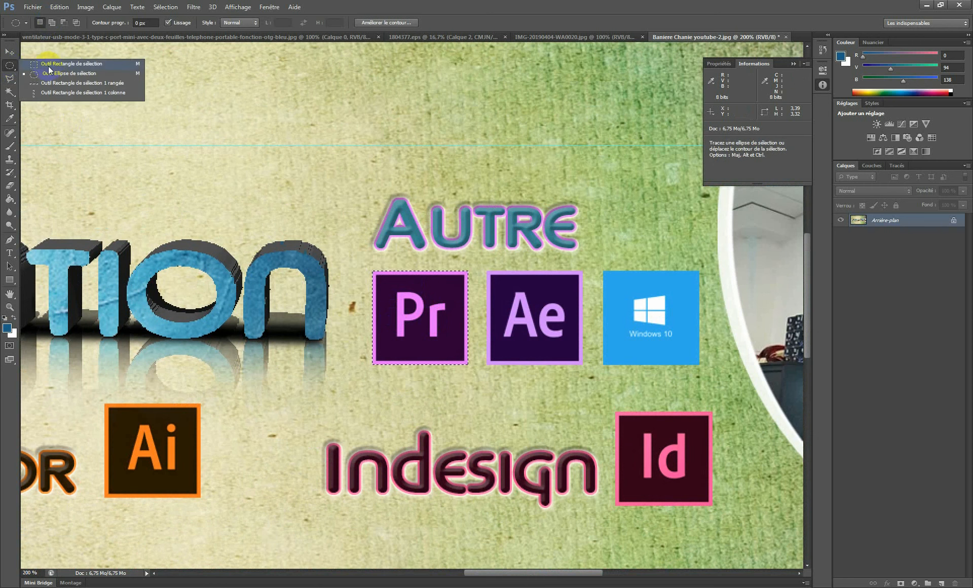
left_click(11, 79)
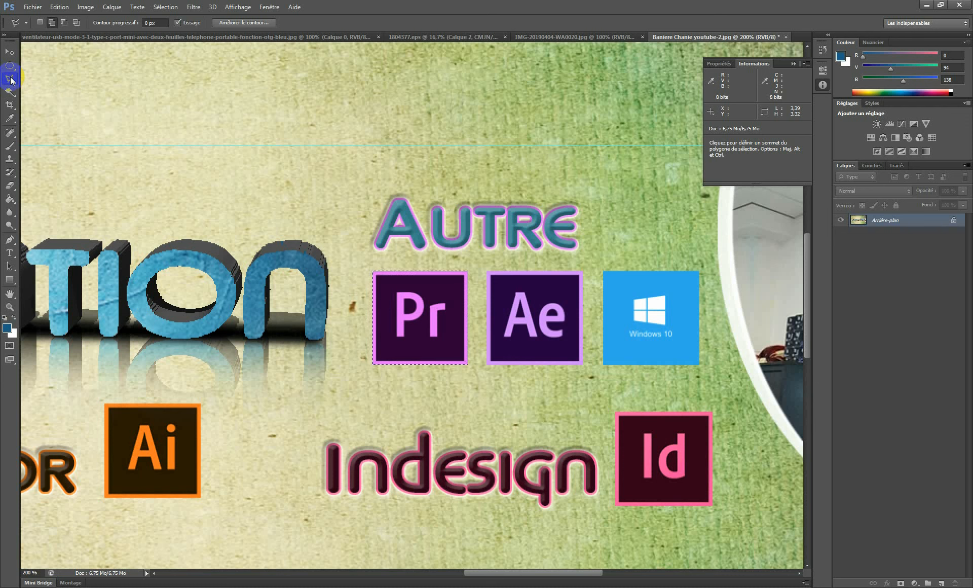
left_click(10, 66)
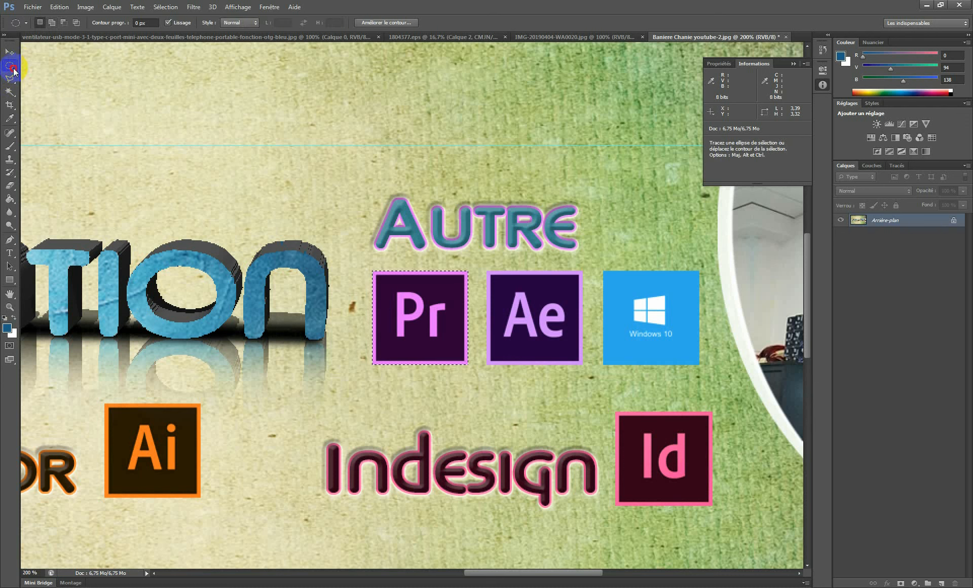
right_click(12, 67)
left_click(46, 65)
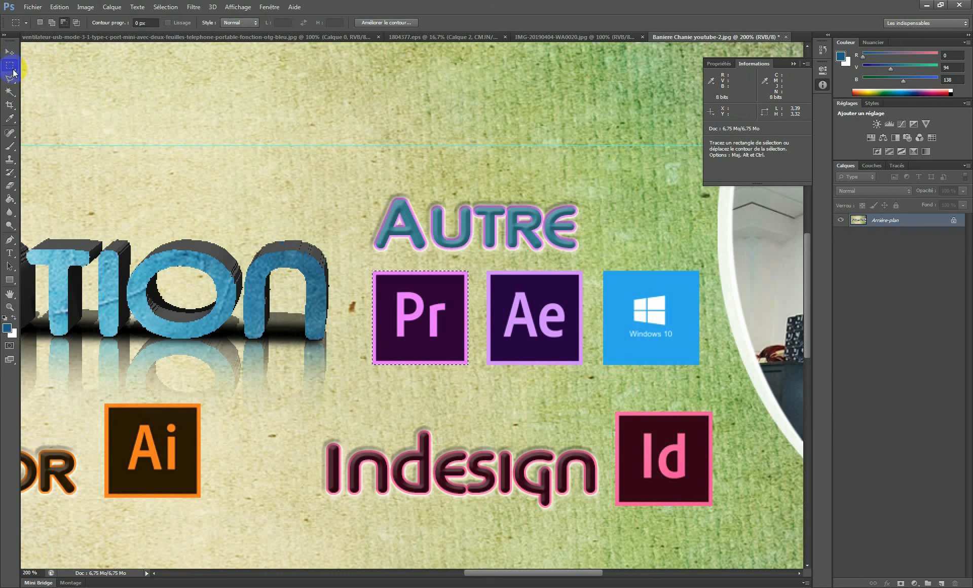
right_click(15, 67)
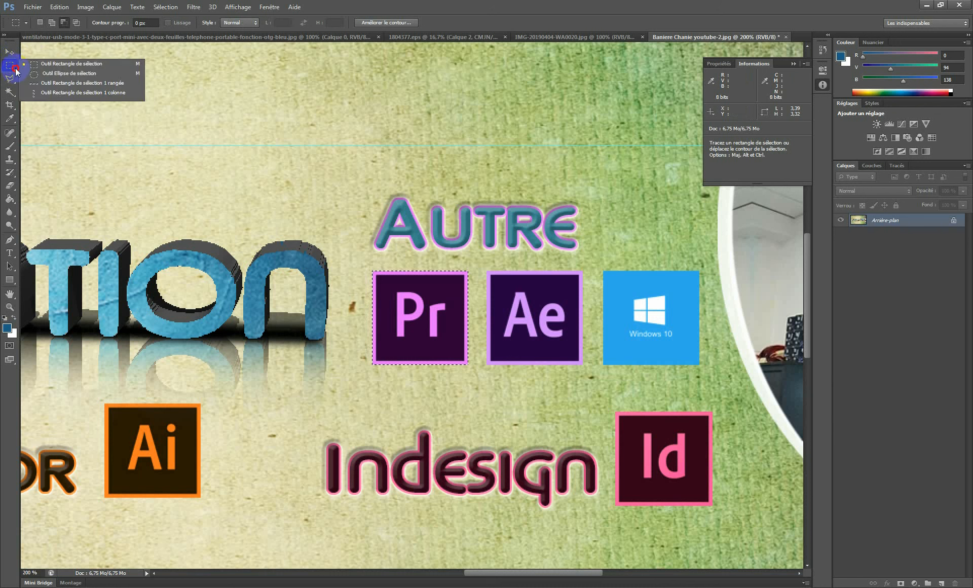
left_click(51, 64)
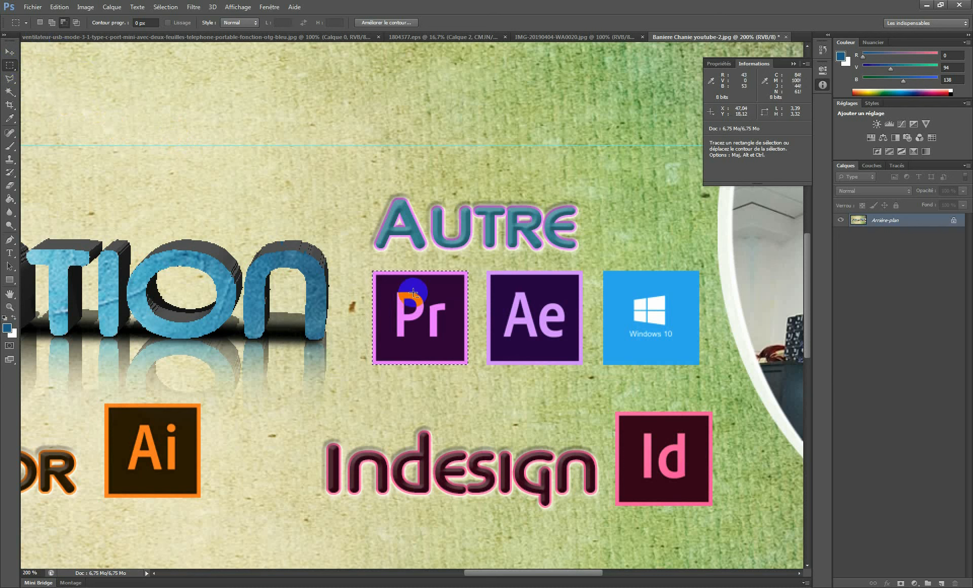
left_click(173, 11)
left_click(175, 28)
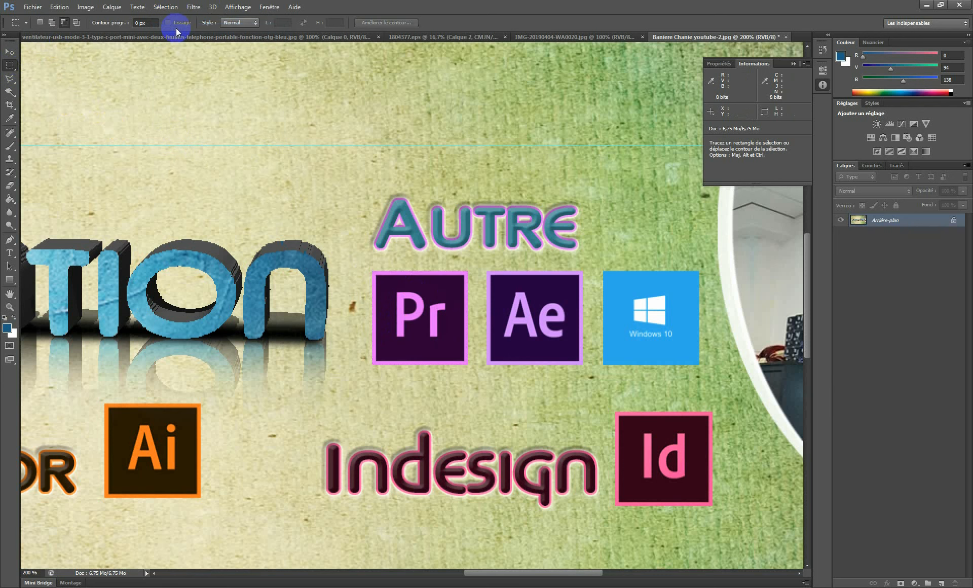
Step: Try moving a rectangular area about 5.50 × 6.53 cm, covering part of AUTRE and the Pr icon, over the blue title with the Move tool
left_click_drag(311, 146, 469, 333)
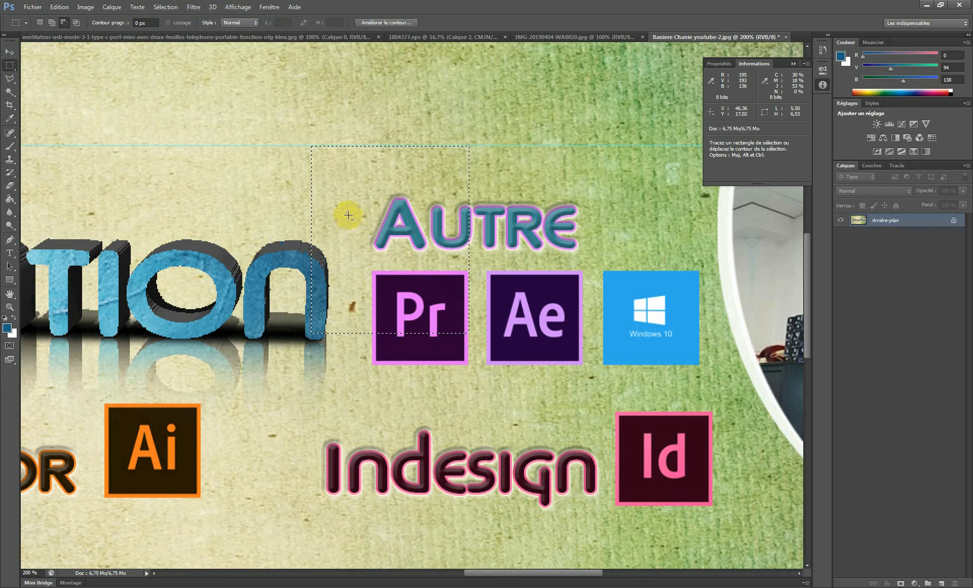
left_click(9, 53)
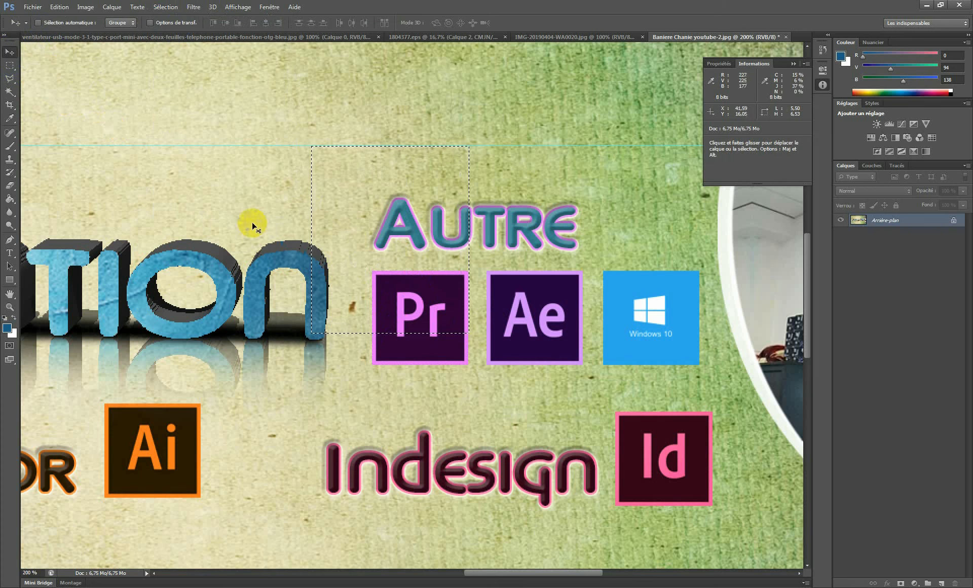
left_click_drag(431, 300, 260, 316)
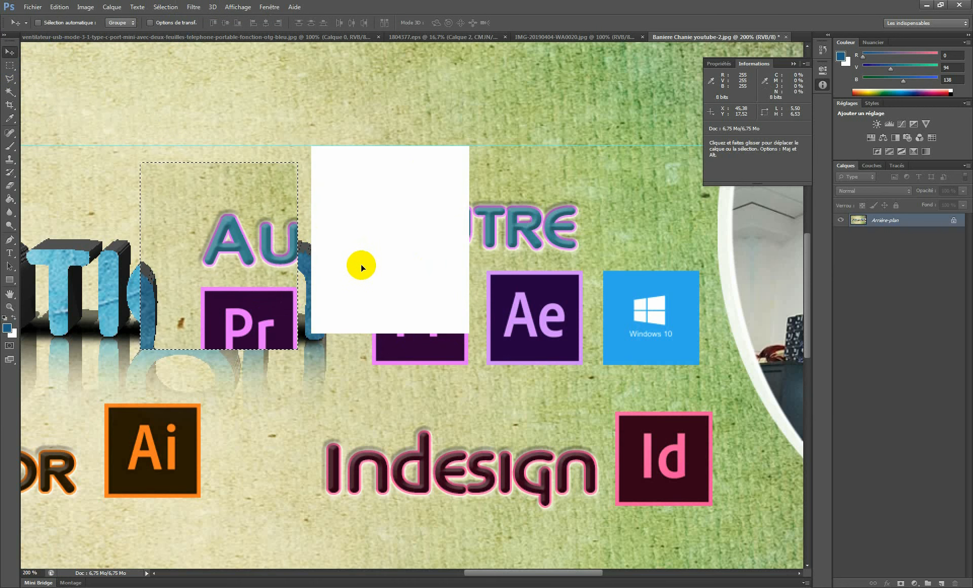
key("ctrl+z")
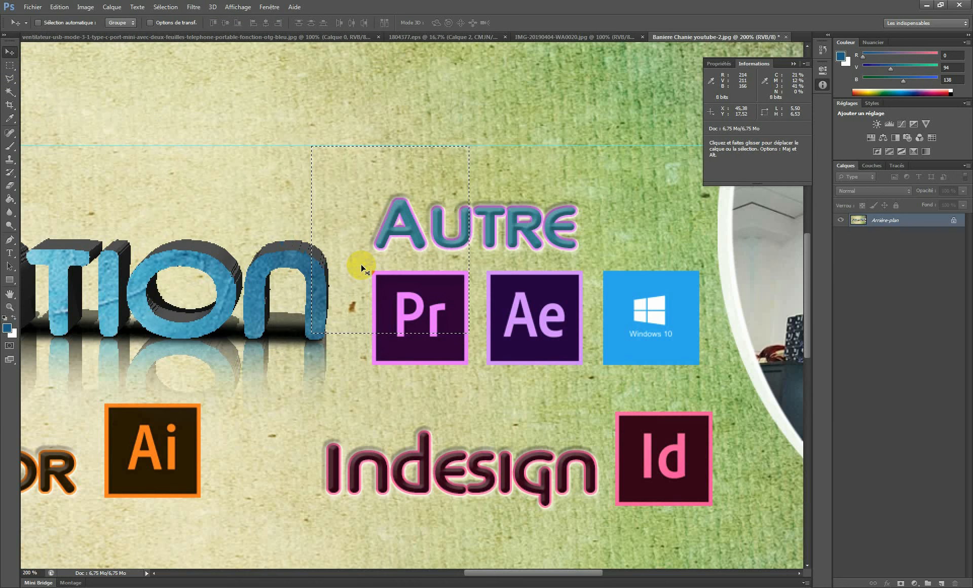
key("ctrl+d")
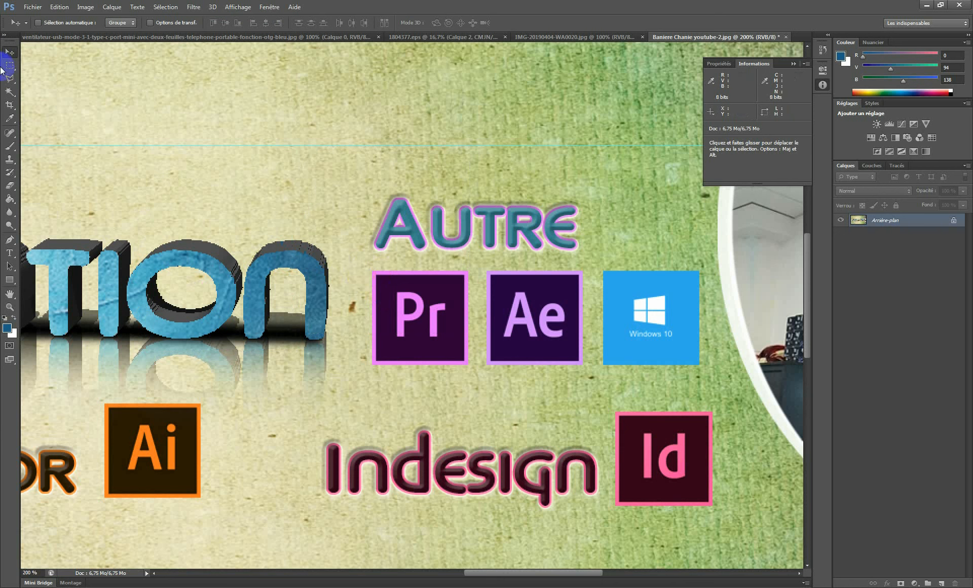
Step: Activate the Magnetic Lasso tool and look over the portrait photo on the banner
left_click(10, 80)
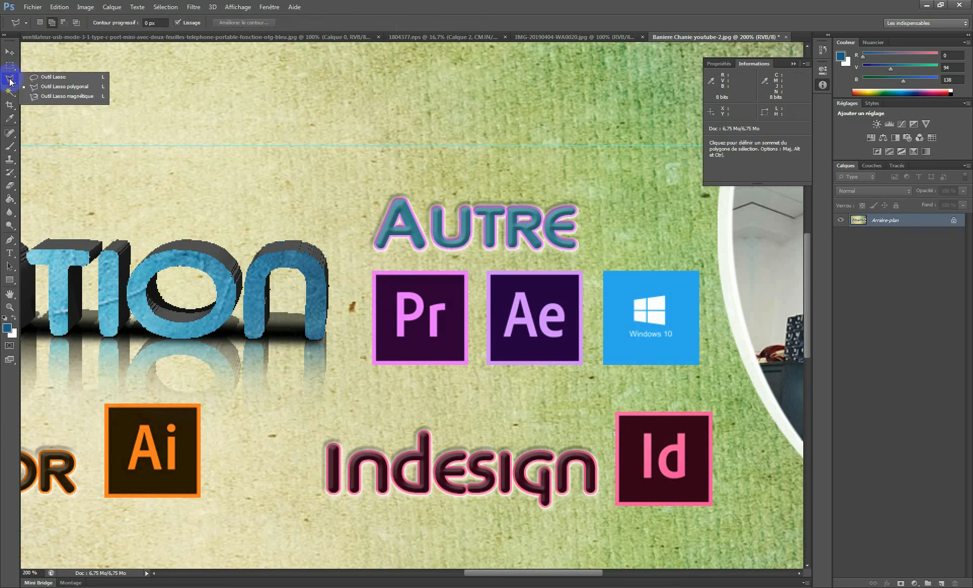
left_click(53, 95)
left_click(368, 272, "alt")
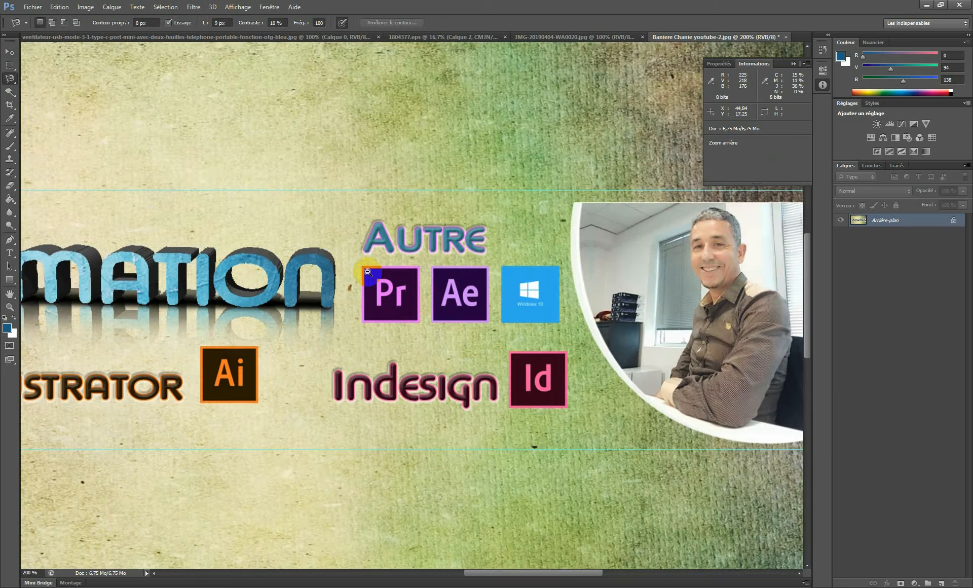
left_click(551, 307)
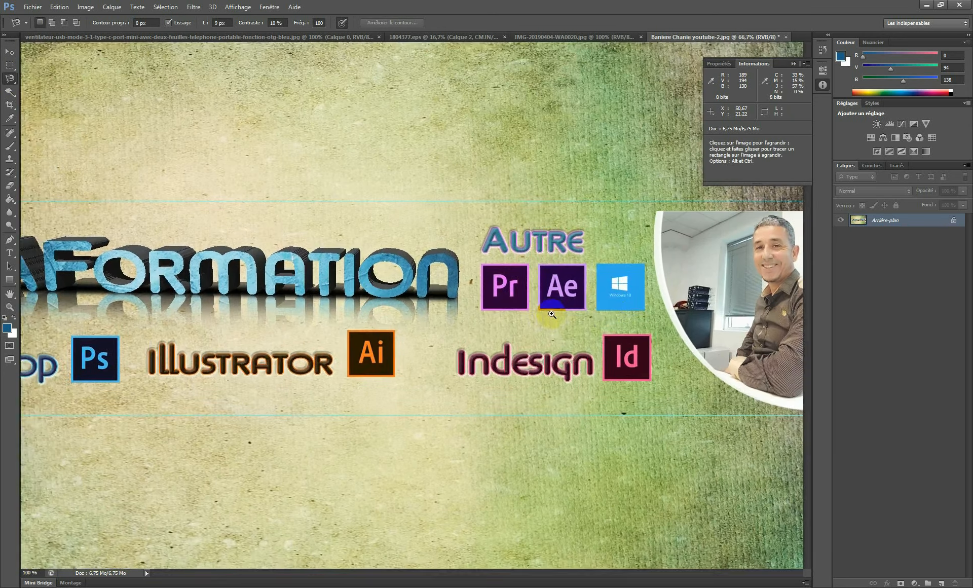
left_click_drag(609, 307, 478, 322)
left_click(580, 317, "ctrl")
left_click_drag(618, 318, 460, 314)
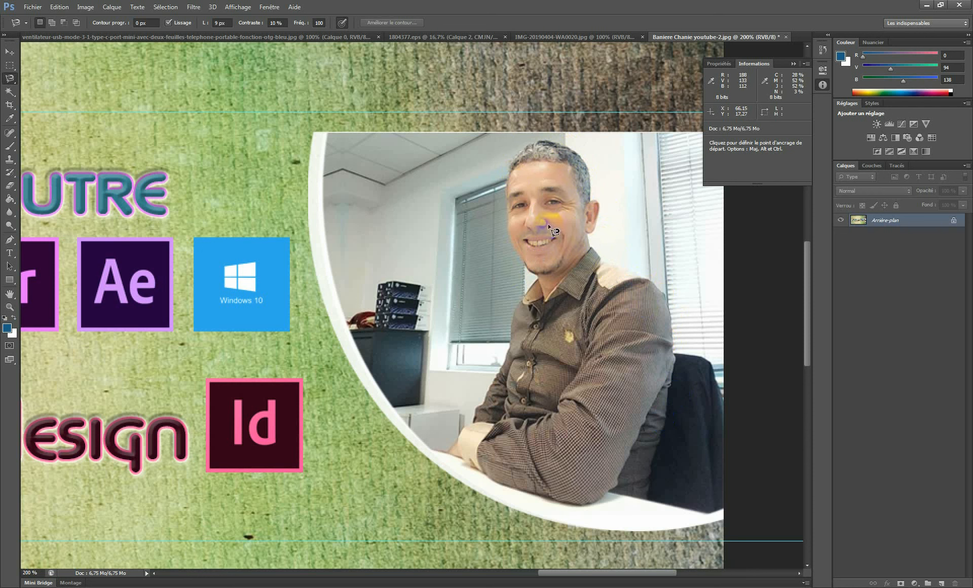
left_click(498, 258, "alt")
left_click(499, 258, "alt")
left_click(499, 259, "alt")
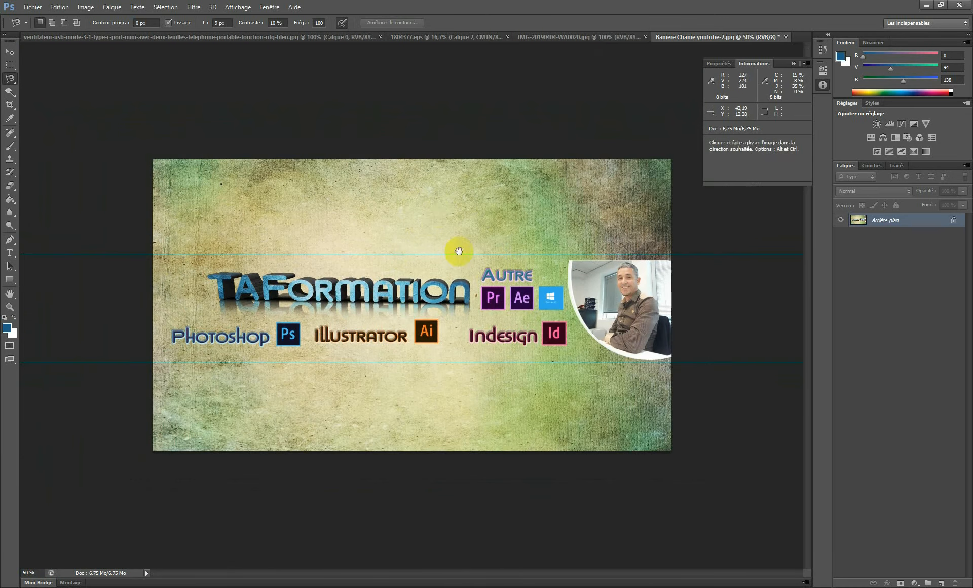
Step: Switch to the IMG-20190404-WA0020.jpg document and show the portrait at 200%
left_click(545, 36)
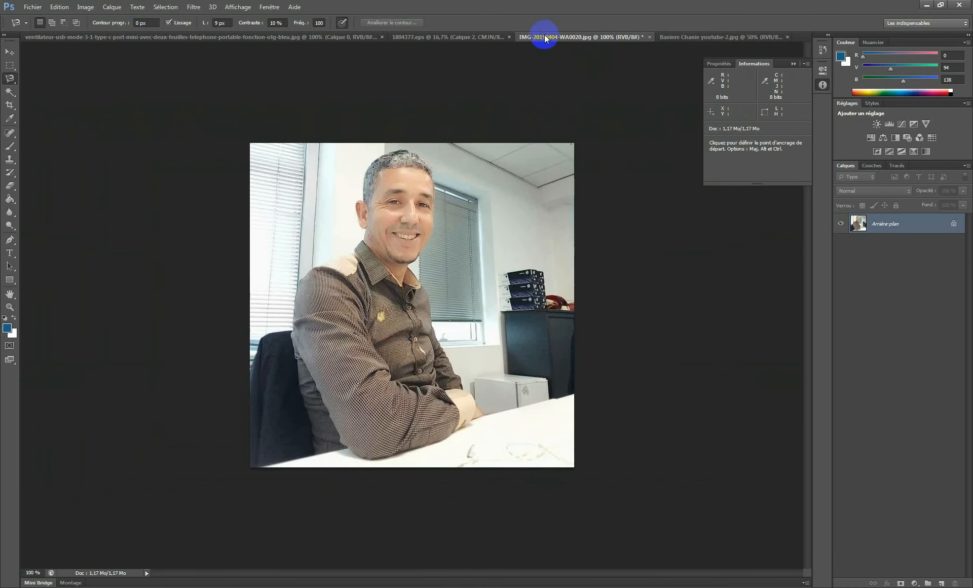
left_click(419, 241)
left_click_drag(370, 192, 400, 228)
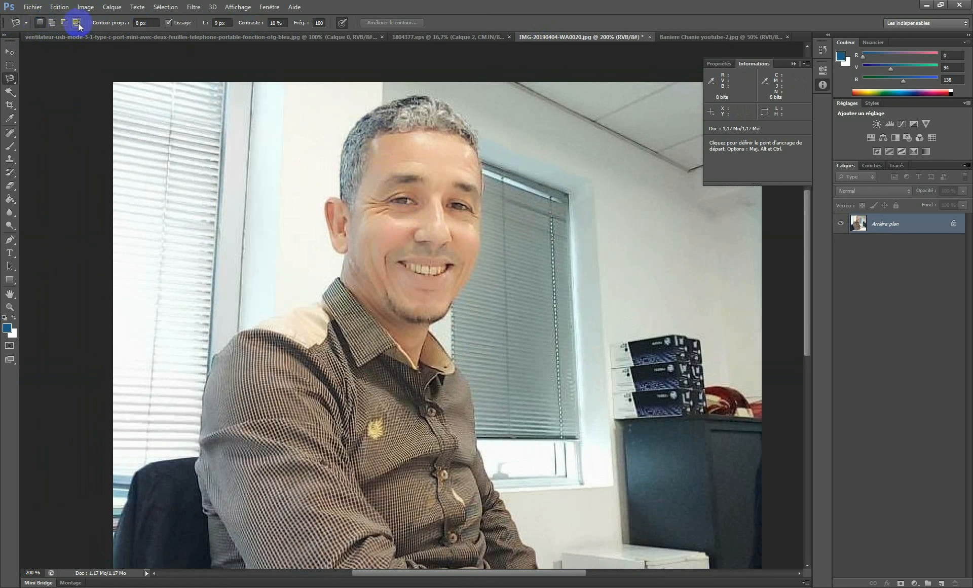
Step: Set the Magnetic Lasso's frequency to 50, keeping the 9 px width and 10 % contrast
left_click(146, 23)
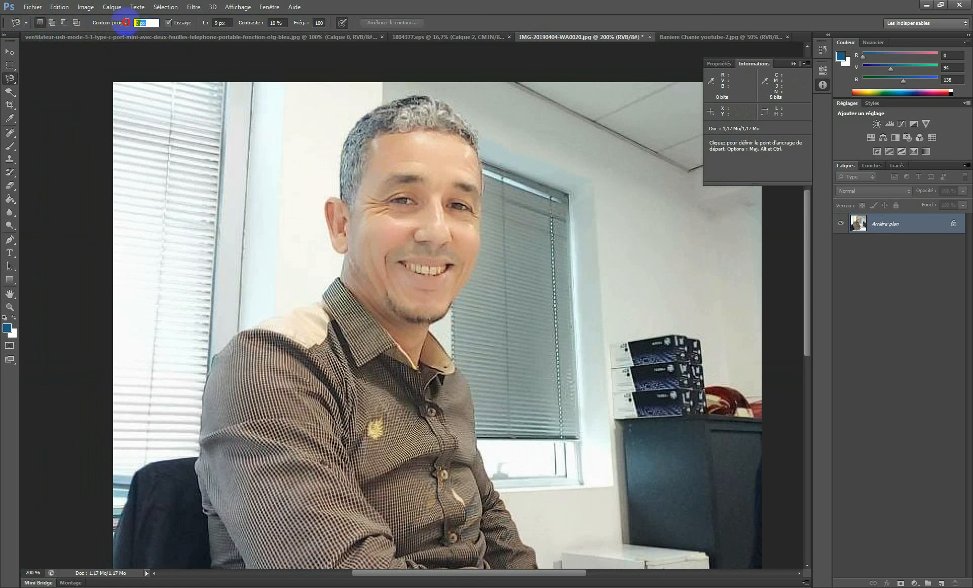
left_click(169, 22)
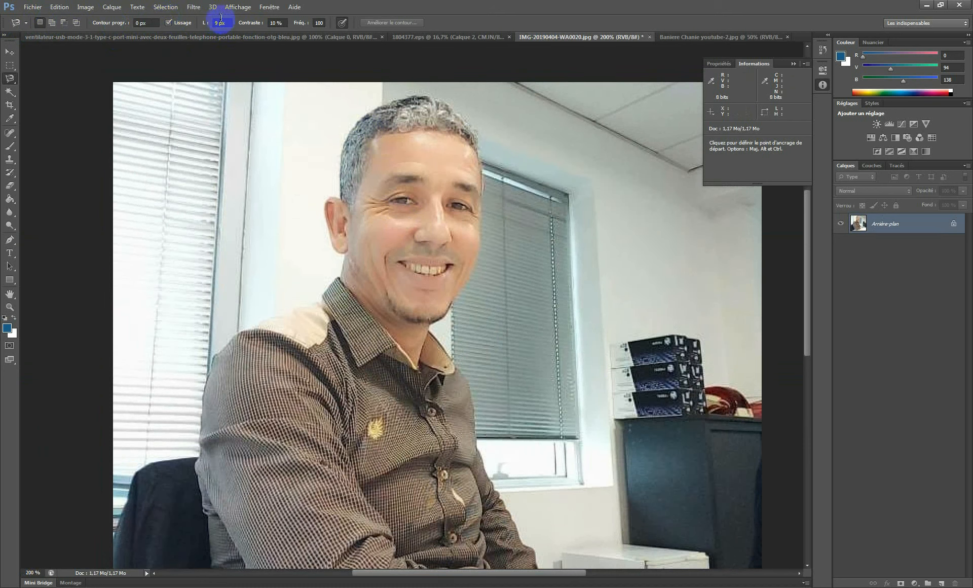
left_click(320, 23)
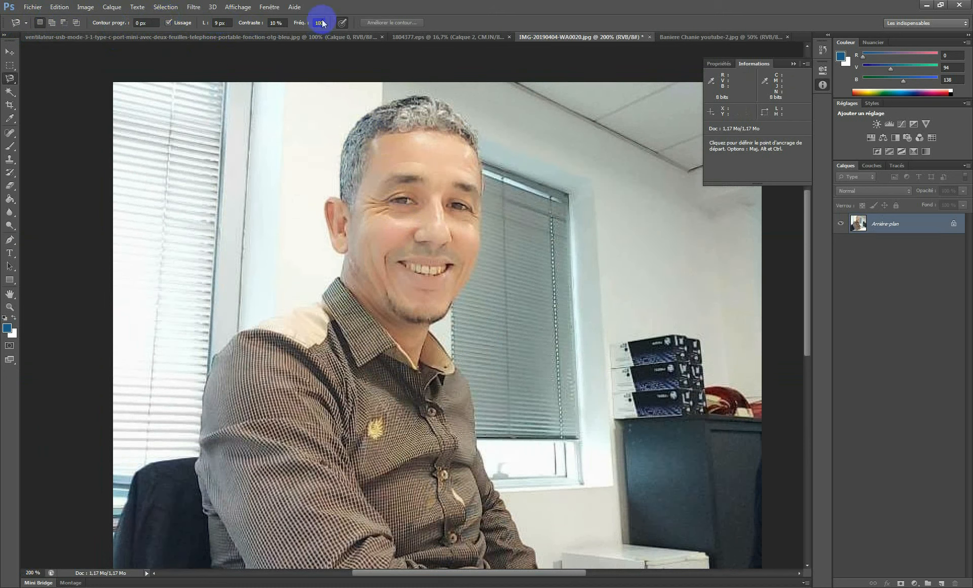
left_click(226, 23)
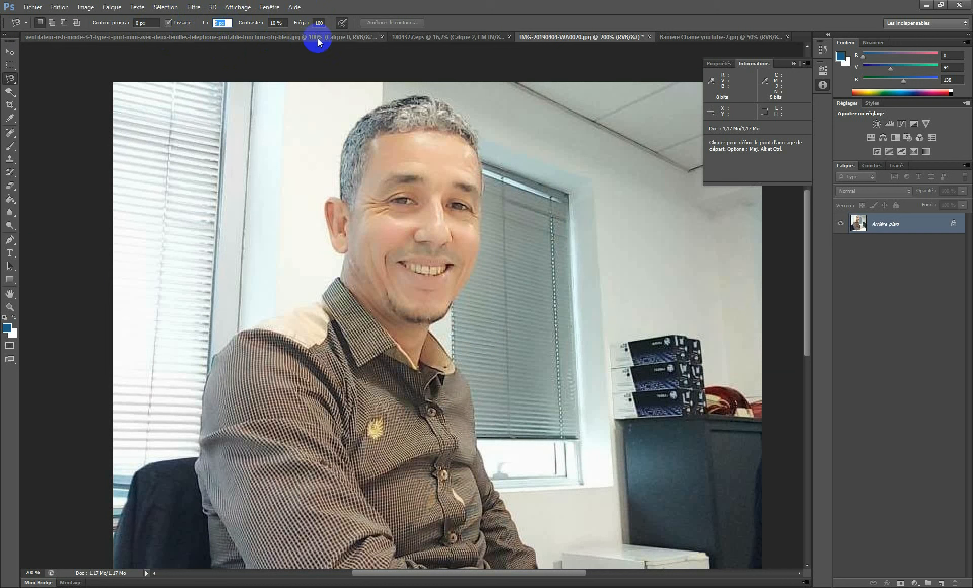
left_click(320, 23)
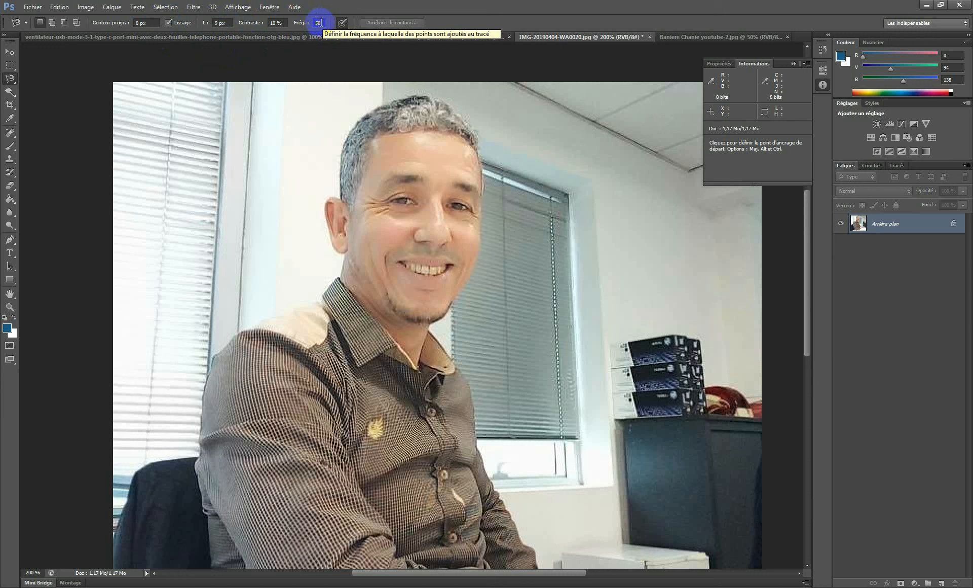
left_click(320, 23)
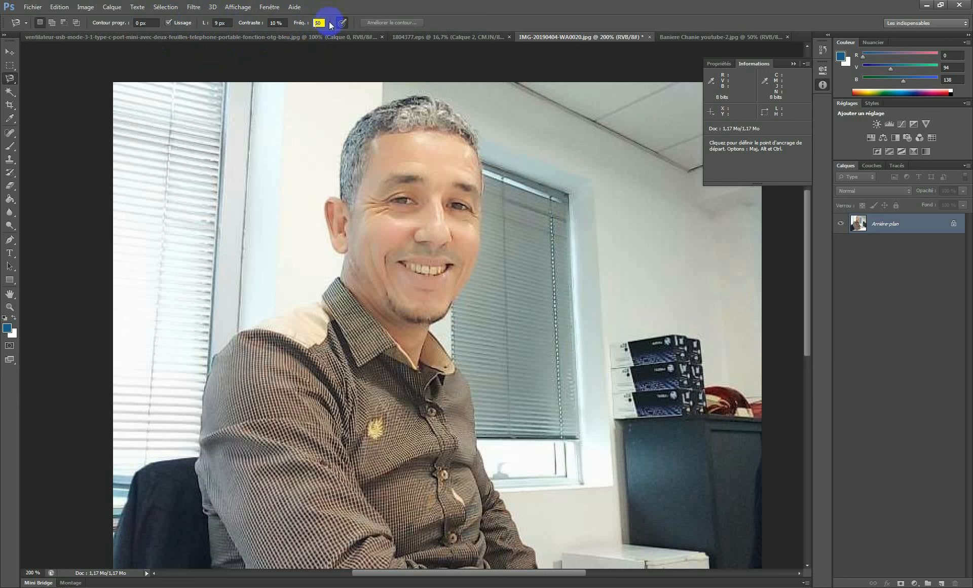
left_click(371, 89)
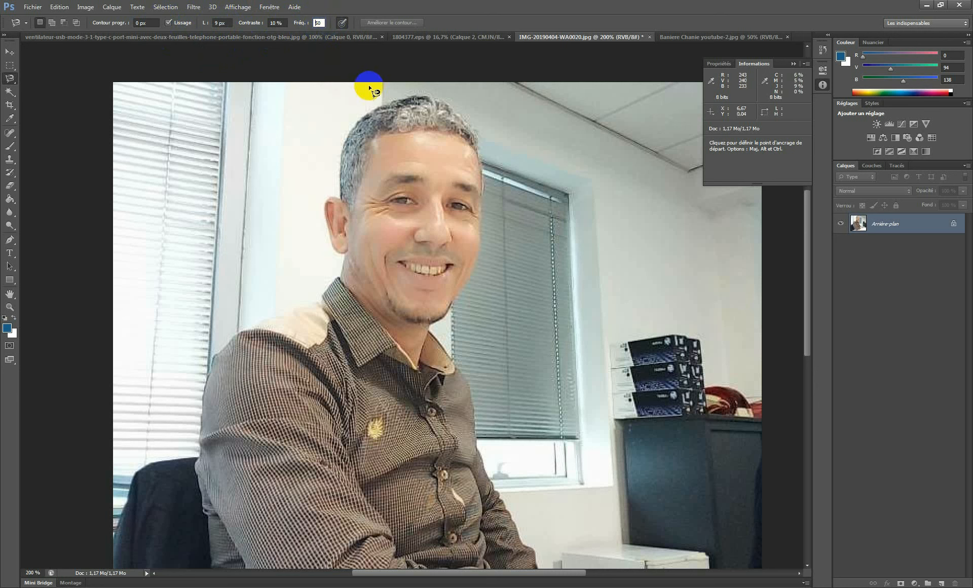
Step: Trace the man's hair and face edge beside the window with the Magnetic Lasso, about 0.93 × 4.26 cm, and clear the selection
left_click(451, 108)
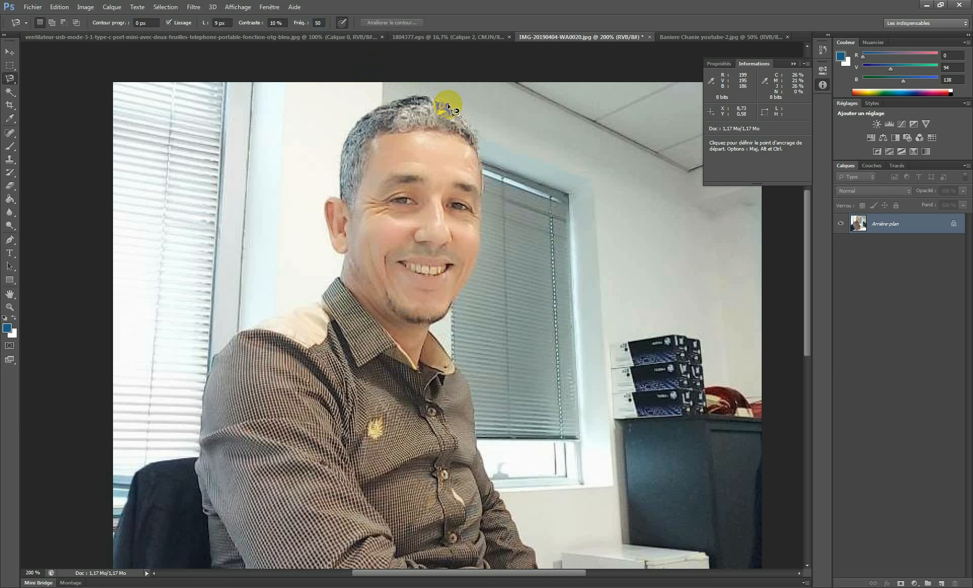
mouse_move(448, 105)
left_mouse_down()
mouse_move(482, 171)
mouse_move(475, 270)
left_mouse_up()
left_click(473, 267)
double_click(465, 267)
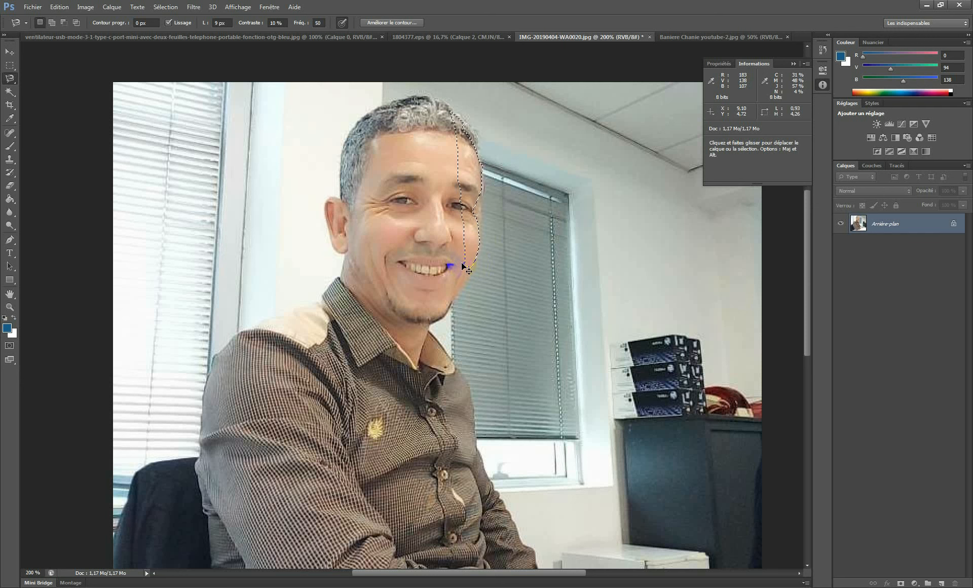
left_click(169, 8)
left_click(270, 29)
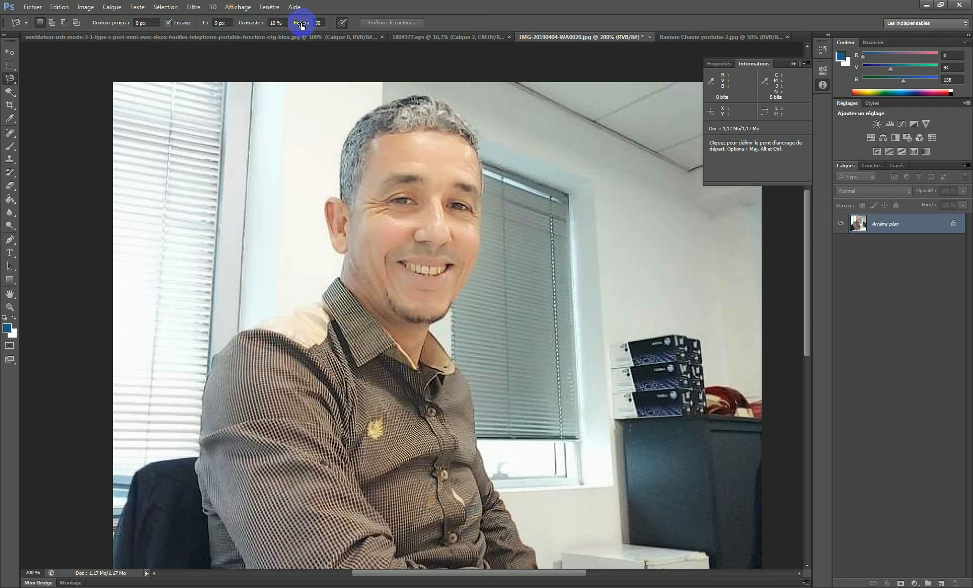
Step: Set the Magnetic Lasso's frequency to 100 and select along the man's hairline and temple beside the window, about 1.19 × 3.23 cm
left_click_drag(301, 25, 376, 21)
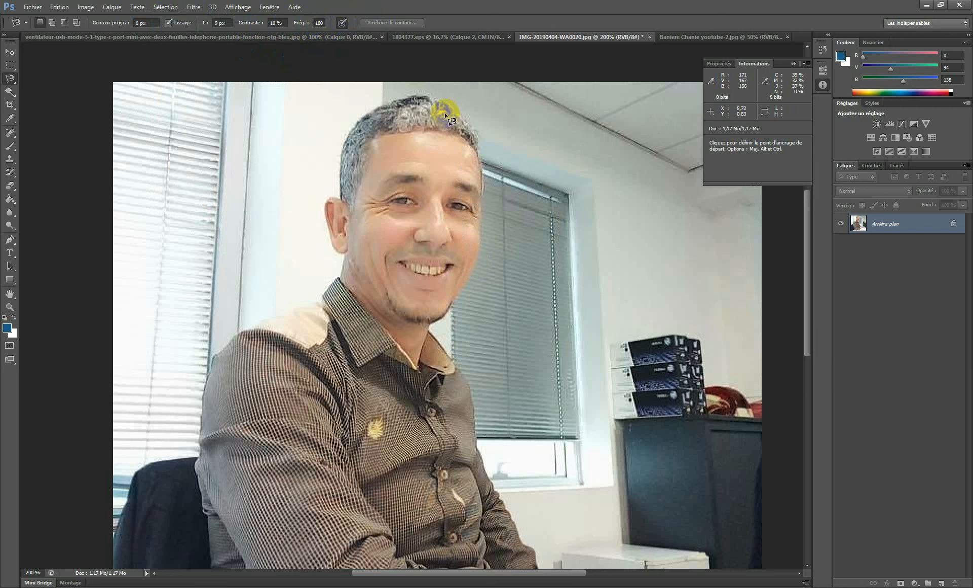
mouse_move(446, 116)
left_mouse_down()
mouse_move(437, 100)
mouse_move(477, 134)
mouse_move(486, 174)
mouse_move(479, 223)
left_mouse_up()
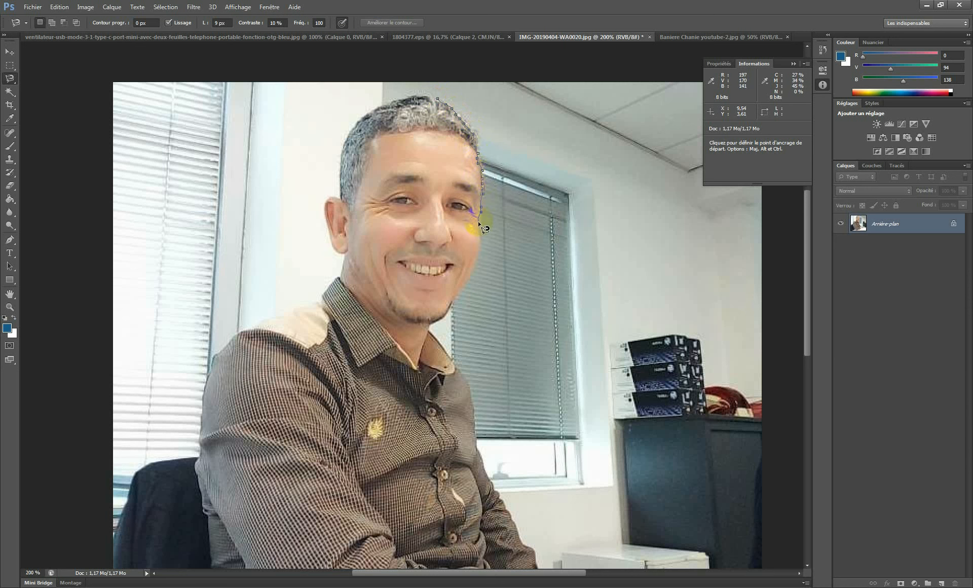
double_click(482, 226)
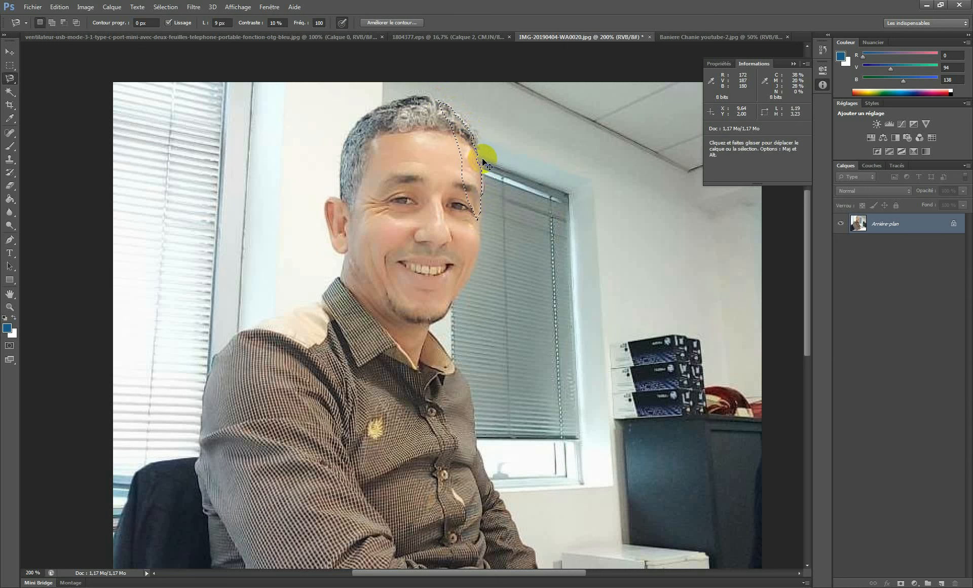
Step: Clear the selection and preview the Magnetic Lasso's circular detection cursor at 63 px, then at 9 px width
key("ctrl+d")
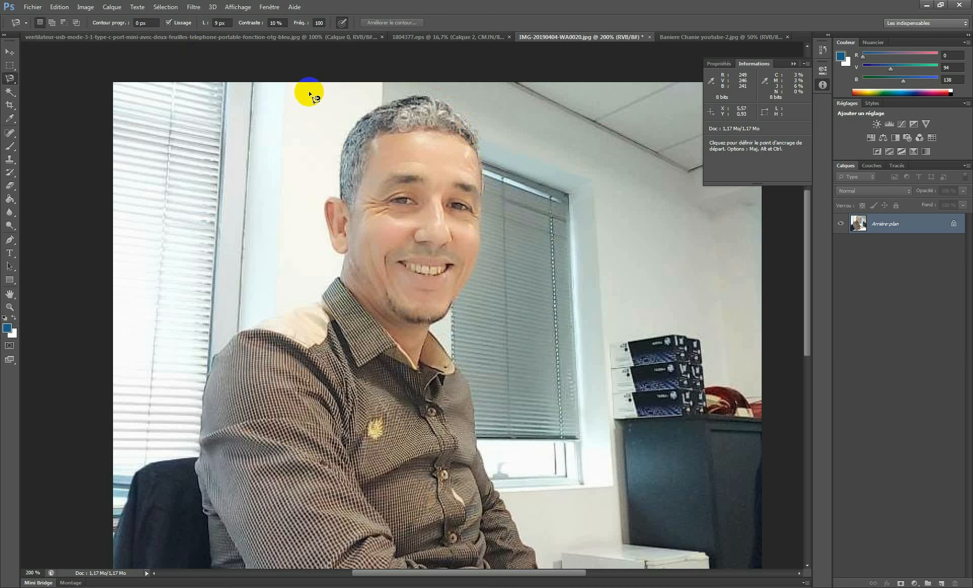
left_click_drag(203, 26, 229, 24)
key("Caps_Lock")
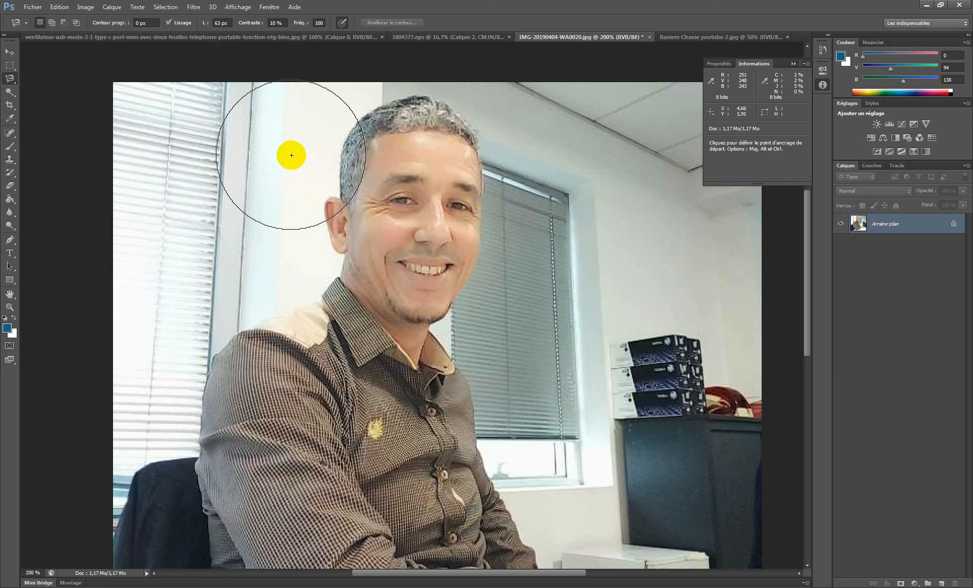
left_click(206, 26)
left_click_drag(208, 26, 183, 25)
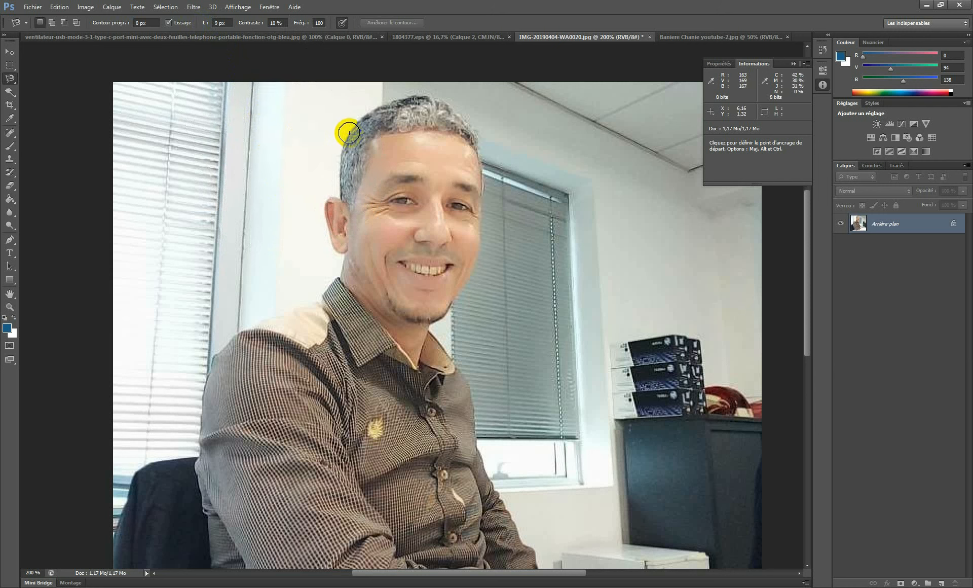
Step: Examine the man's head at magnifications between 200% and 600%, moving the view around with the Magnetic Lasso active
left_click(374, 140, "ctrl")
left_click(395, 126, "ctrl")
left_click_drag(410, 116, 387, 185)
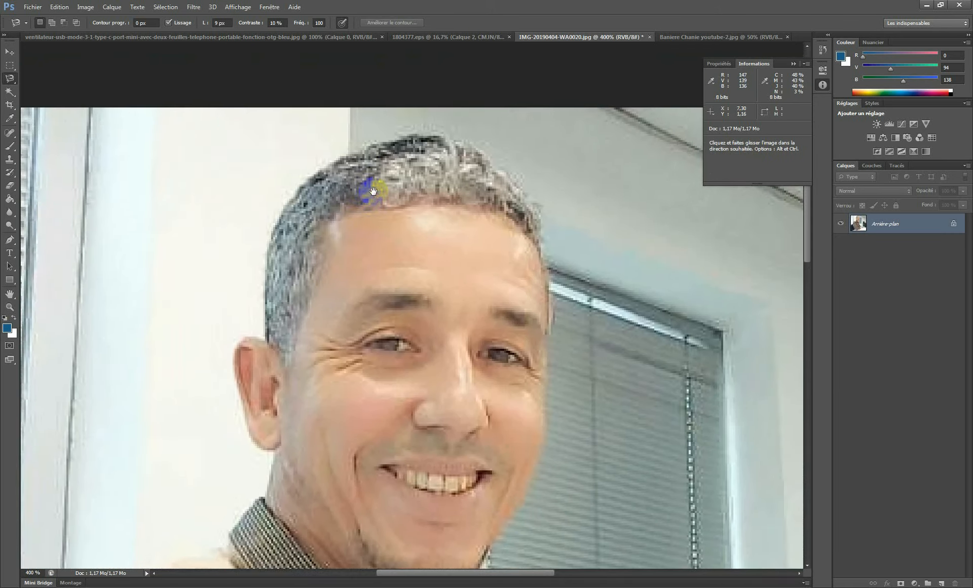
left_click(400, 162, "ctrl")
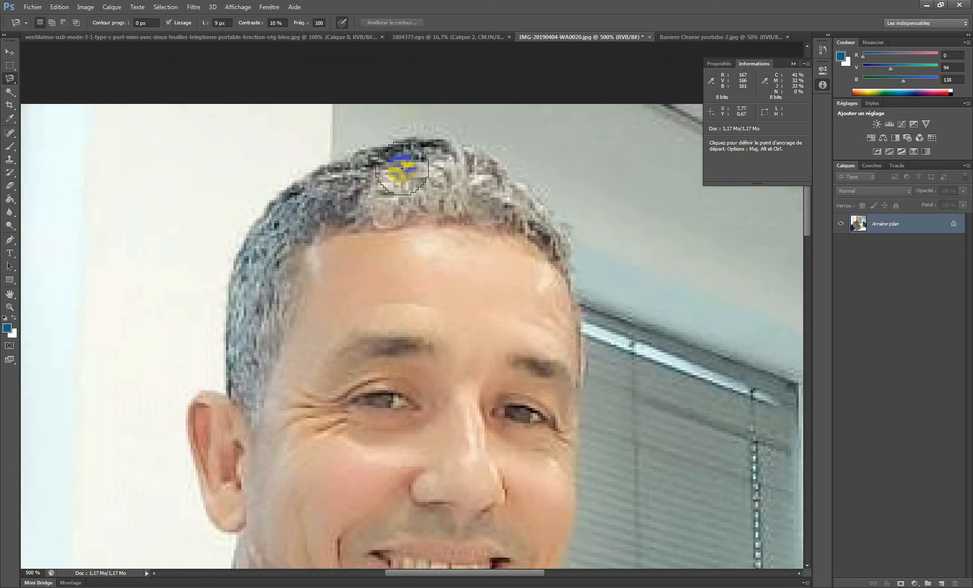
left_click_drag(401, 165, 366, 188)
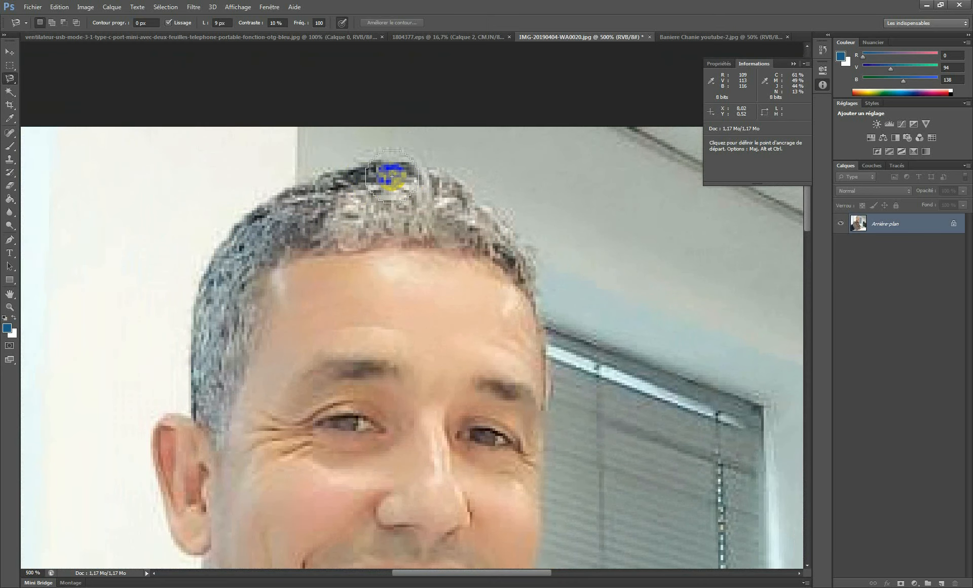
left_click(391, 176, "ctrl")
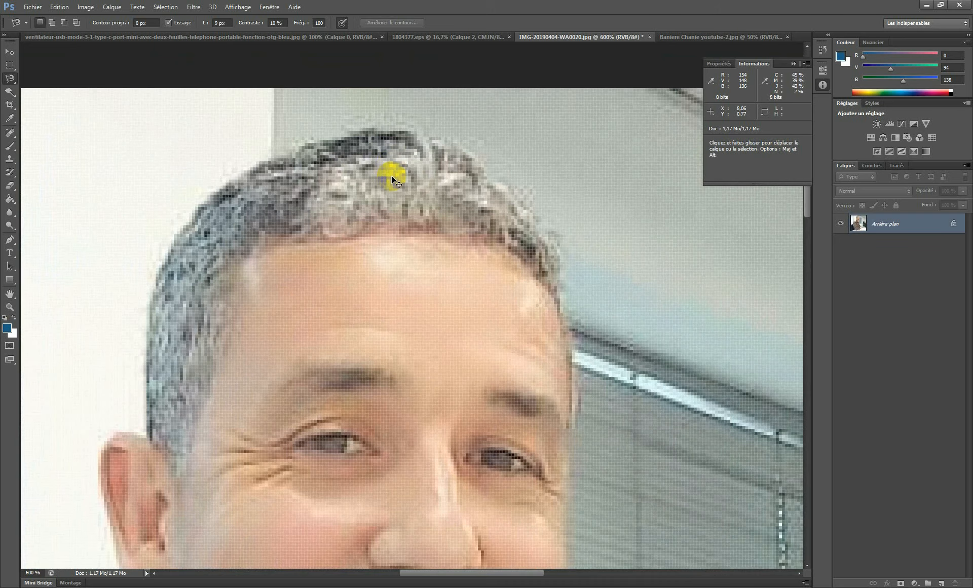
left_click(391, 175, "alt")
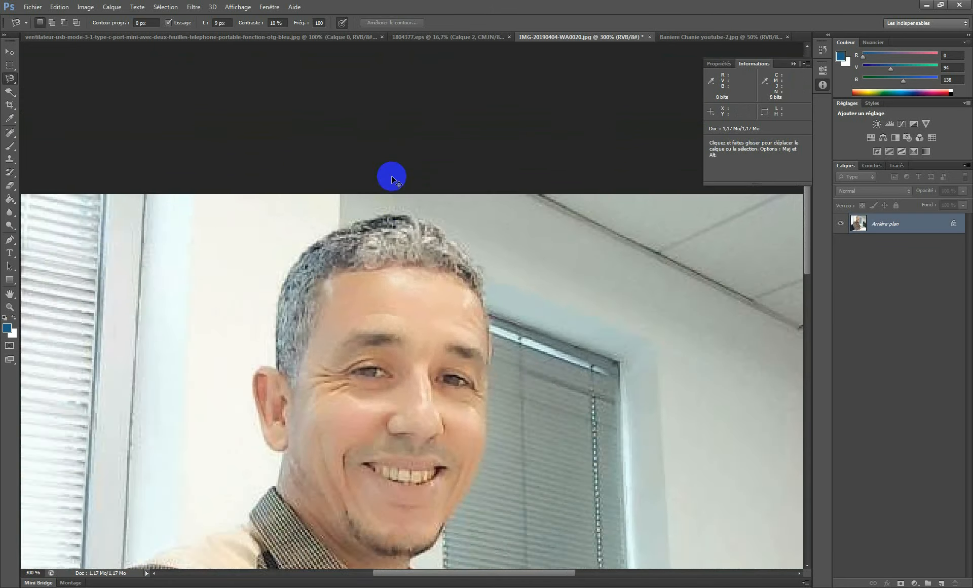
left_click(391, 175, "alt")
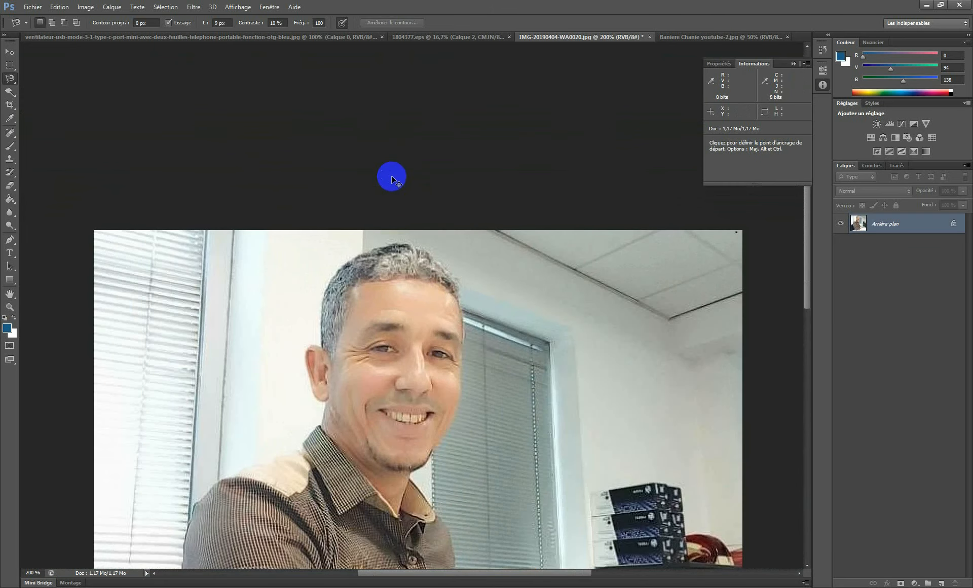
left_click(413, 285)
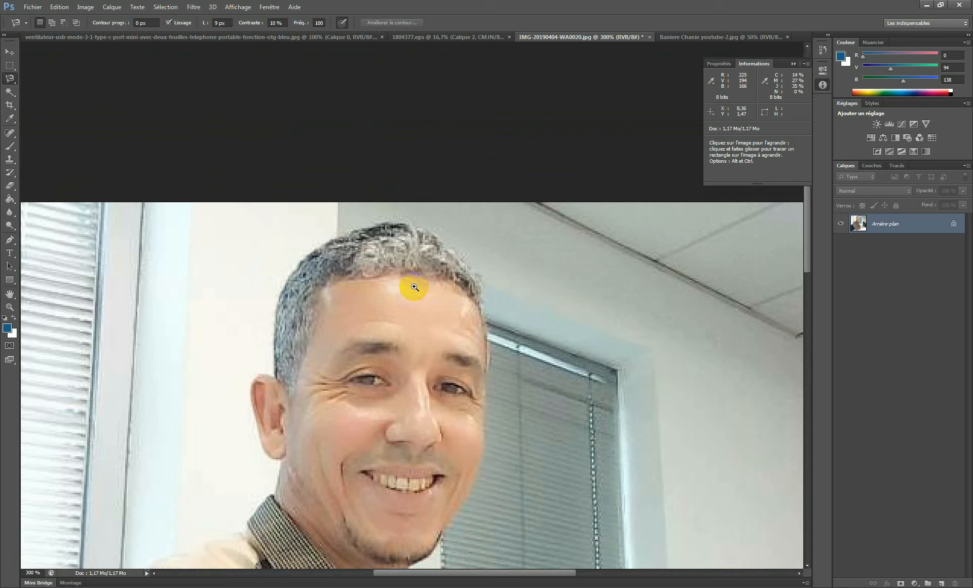
left_click(414, 287)
left_click(414, 287, "alt")
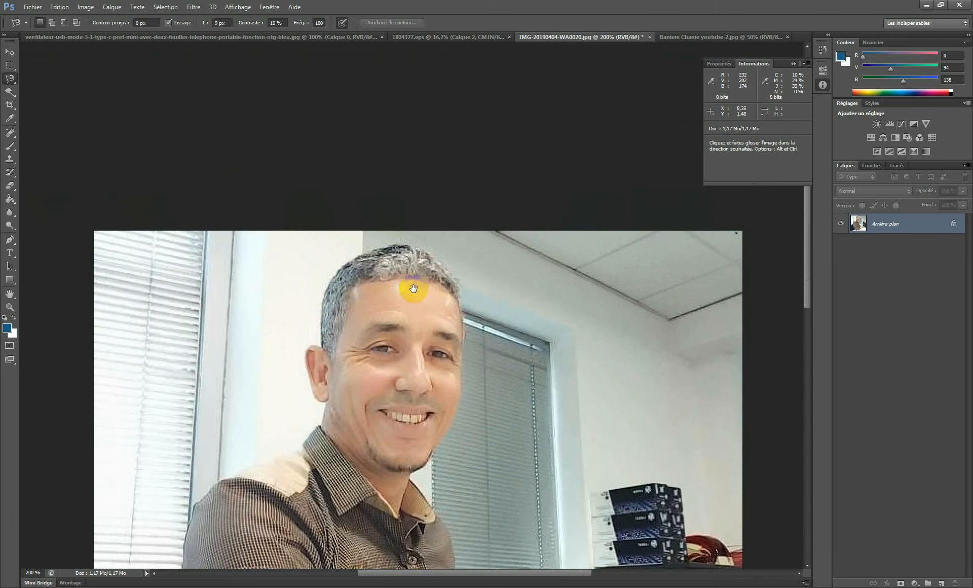
left_click_drag(412, 398, 461, 245)
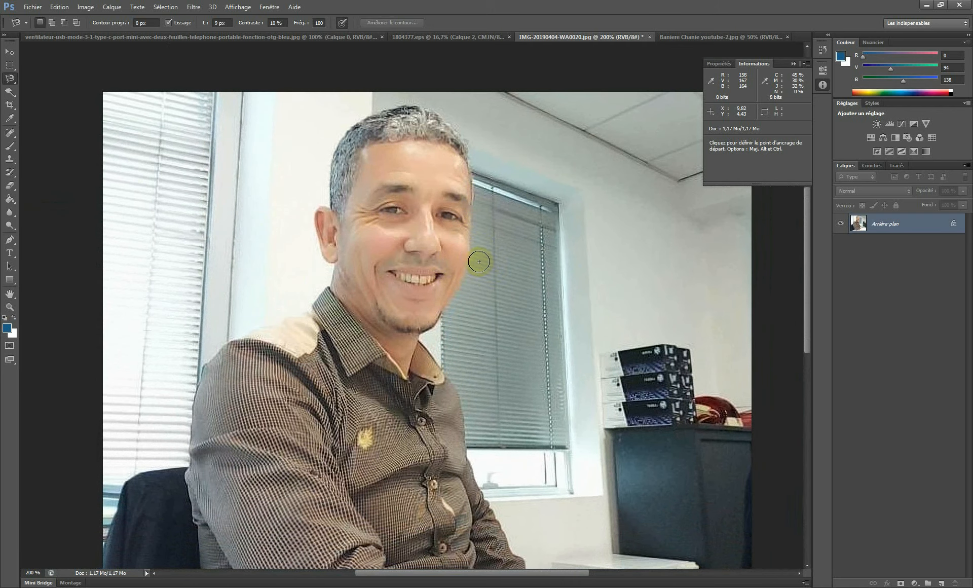
Step: Start a Magnetic Lasso trace at the top of the man's hair at 400% and follow the face edge beside the window to the chin
left_click_drag(457, 196, 450, 235)
left_click(434, 257, "ctrl")
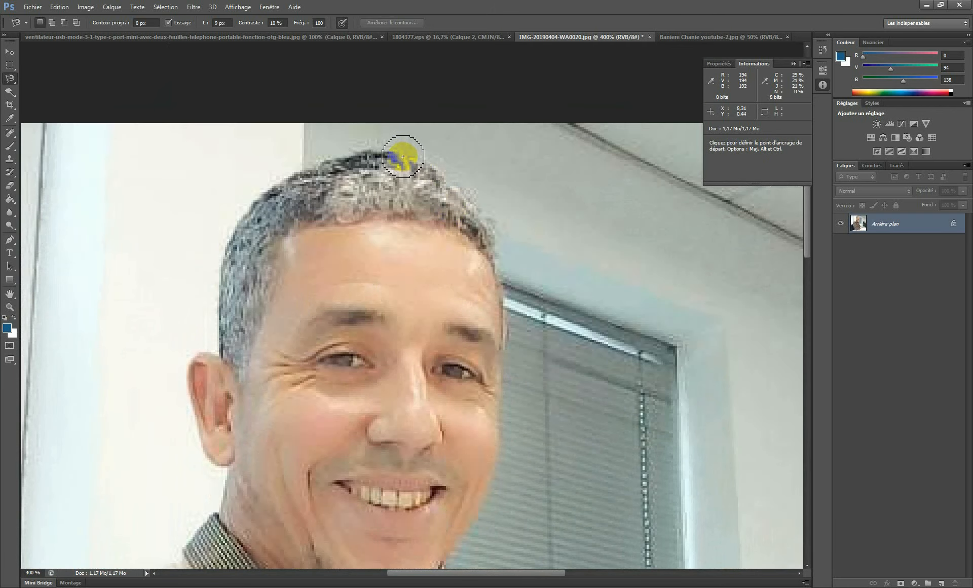
left_click(403, 157)
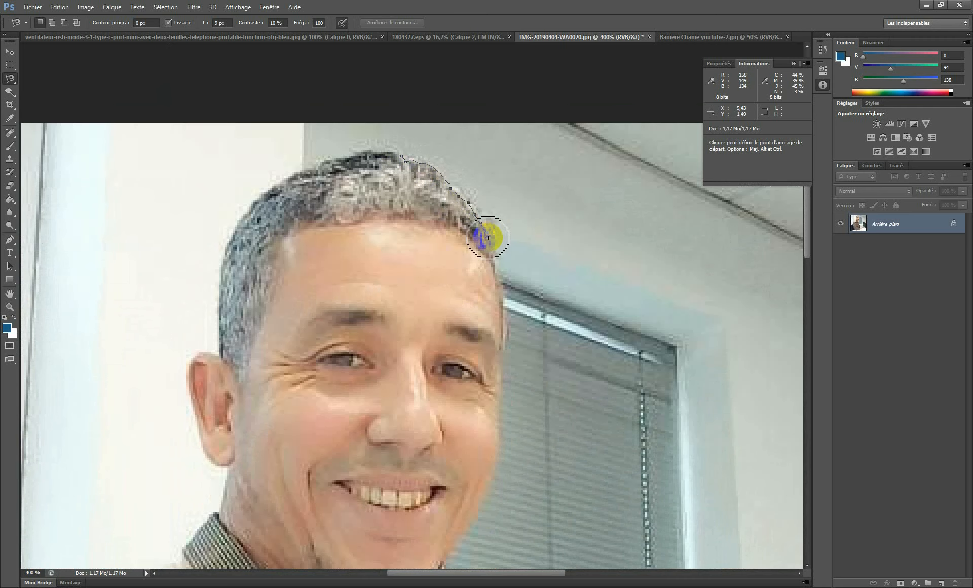
scroll(488, 237, "down", 3)
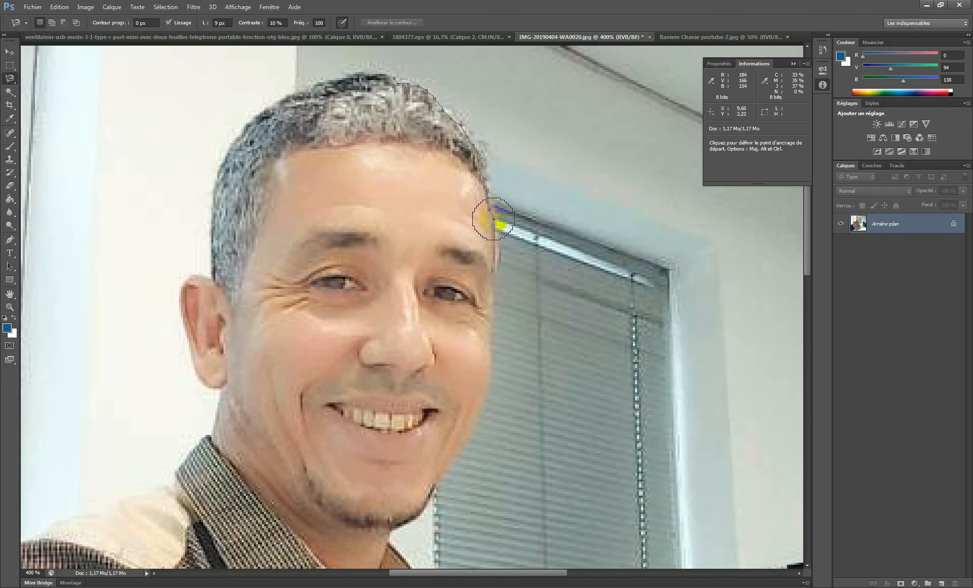
scroll(495, 237, "down", 3)
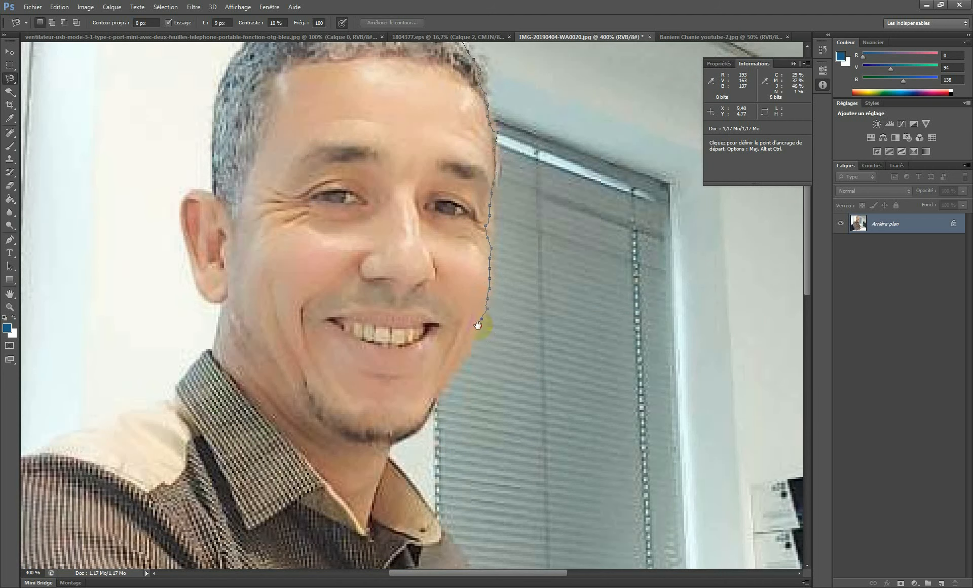
left_click_drag(478, 325, 496, 188)
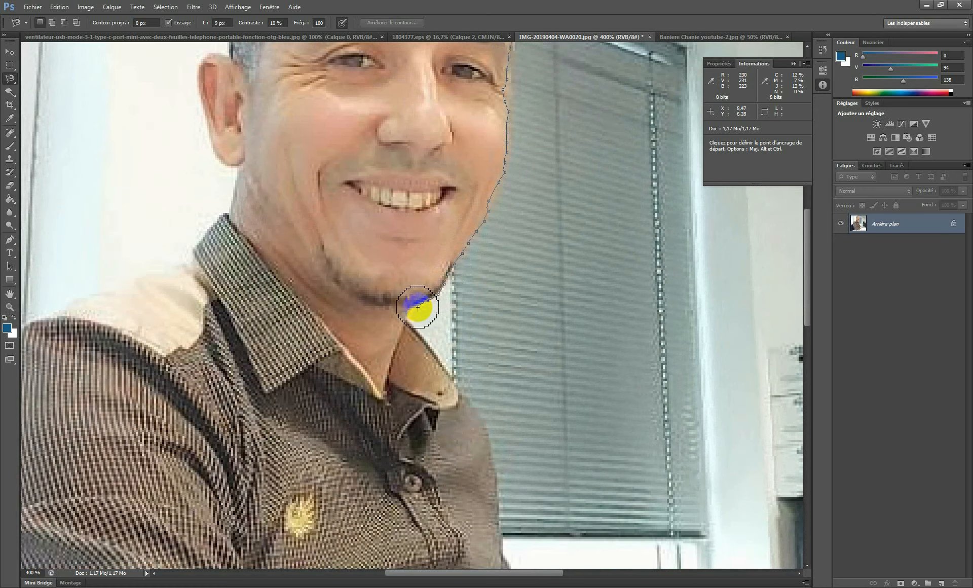
Step: Continue the Magnetic Lasso trace from the chin along the collar, shirt edge, sleeve and cuff, and under the forearm to the elbow
mouse_move(408, 310)
left_mouse_down()
mouse_move(426, 223)
mouse_move(434, 243)
mouse_move(380, 161)
left_mouse_up()
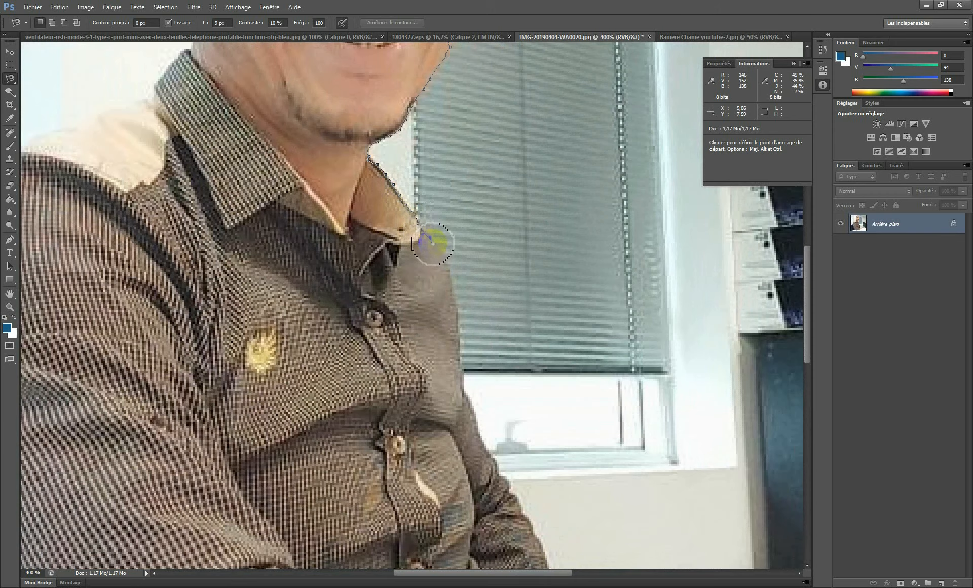
left_click_drag(438, 250, 398, 145)
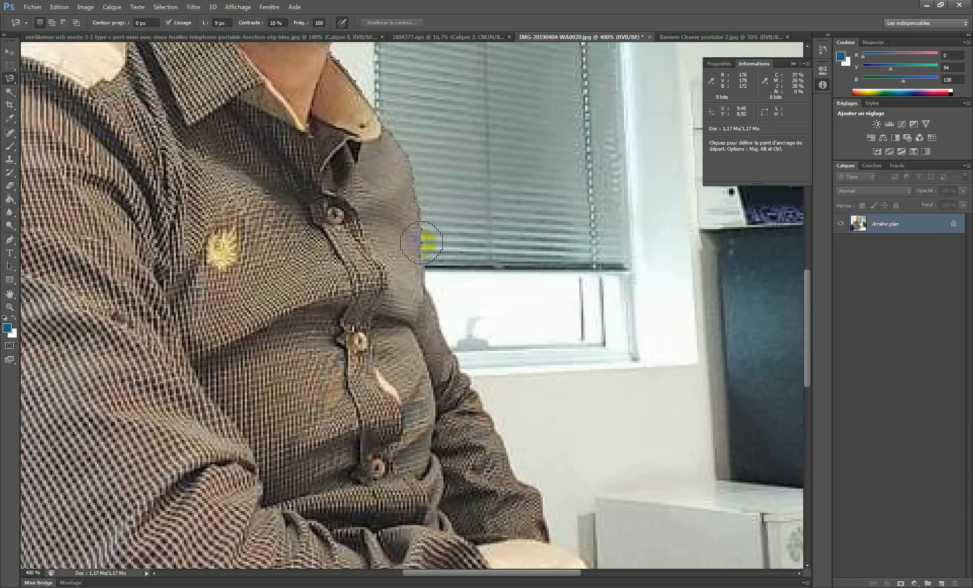
left_click_drag(427, 293, 413, 130)
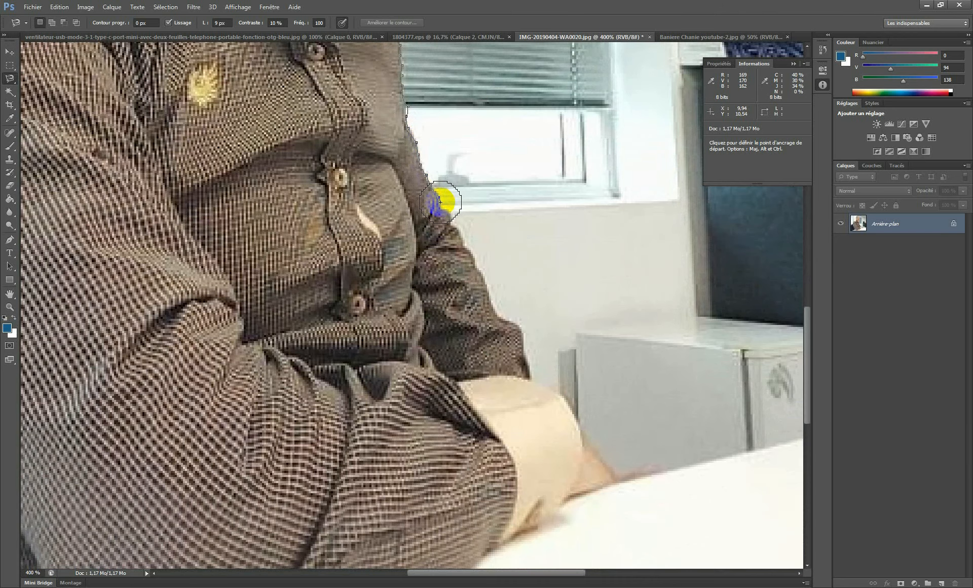
mouse_move(446, 209)
left_mouse_down()
mouse_move(421, 166)
mouse_move(434, 172)
mouse_move(447, 209)
mouse_move(411, 143)
mouse_move(423, 162)
left_mouse_up()
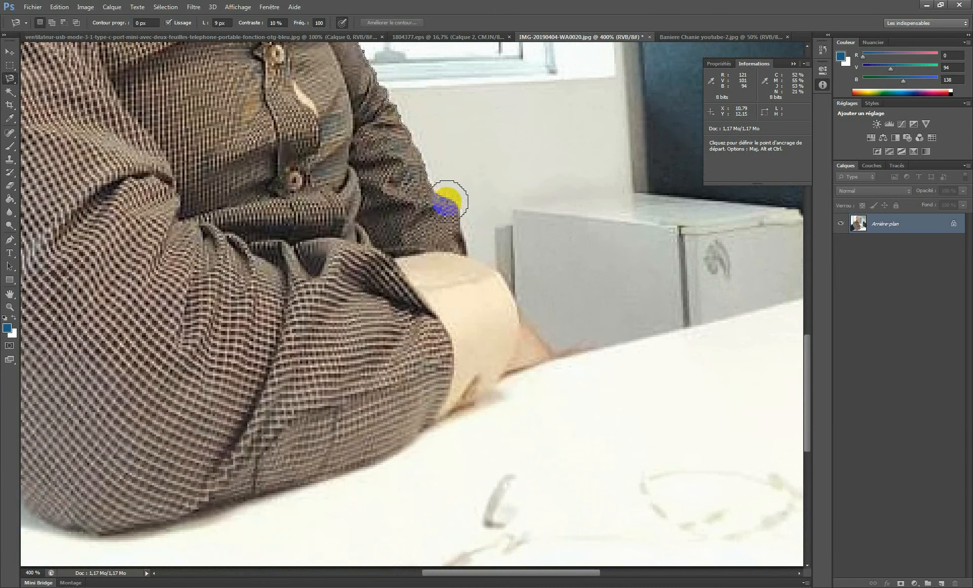
mouse_move(458, 206)
left_mouse_down()
mouse_move(470, 260)
mouse_move(413, 154)
mouse_move(437, 169)
left_mouse_up()
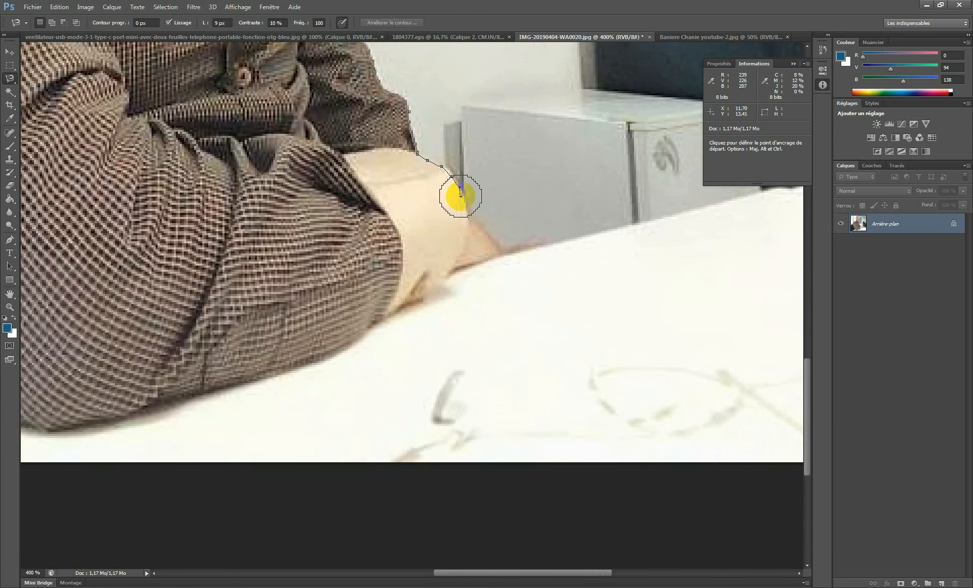
mouse_move(465, 213)
left_mouse_down()
mouse_move(459, 262)
mouse_move(437, 287)
mouse_move(523, 148)
mouse_move(435, 207)
mouse_move(334, 244)
mouse_move(318, 247)
mouse_move(464, 182)
mouse_move(343, 220)
mouse_move(274, 226)
mouse_move(445, 225)
mouse_move(397, 211)
mouse_move(333, 158)
mouse_move(390, 177)
mouse_move(416, 206)
left_mouse_up()
Step: Extend the trace from the elbow along the table edge, anchoring at its corners, and up the other sleeve and shoulder to the collar
scroll(416, 205, "down", 2)
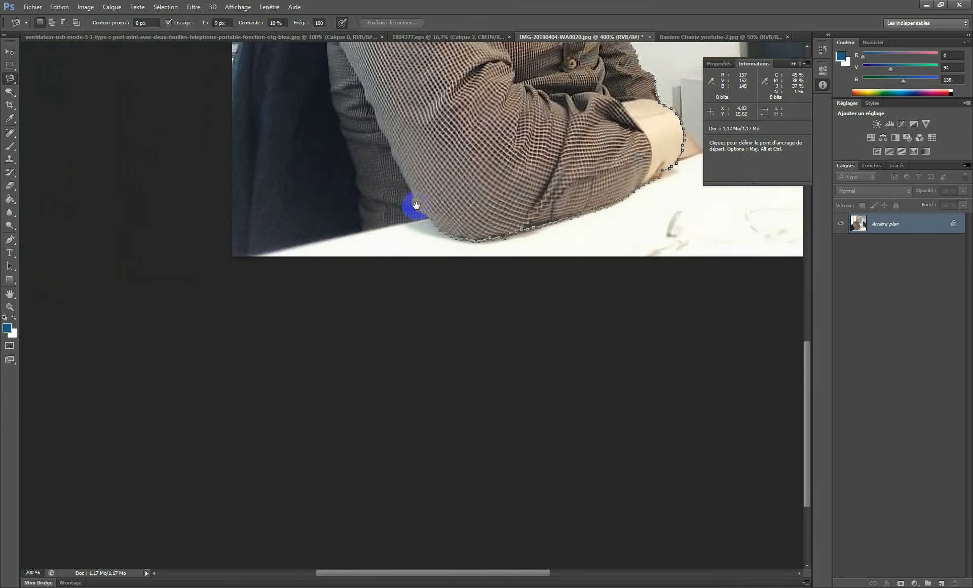
scroll(416, 205, "up", 1)
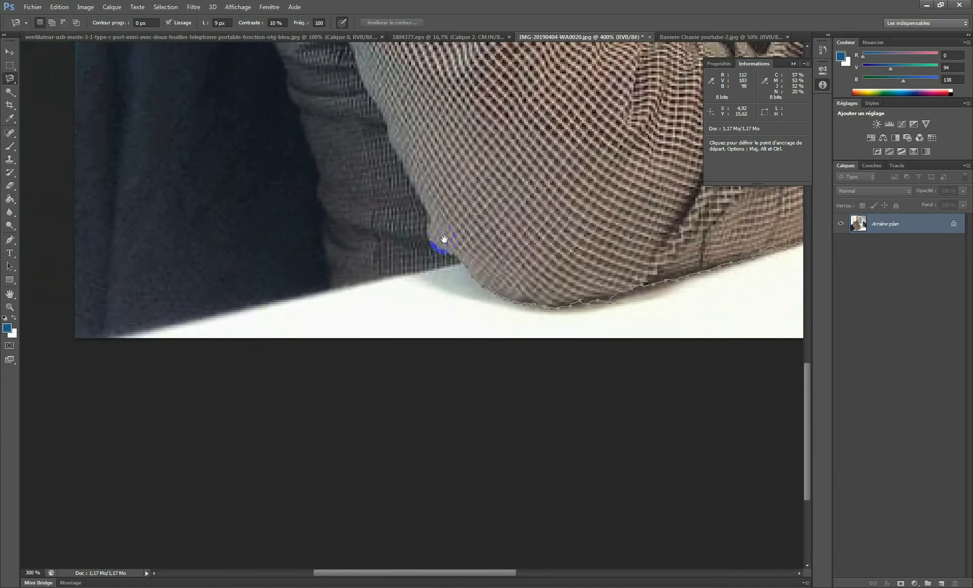
scroll(444, 239, "up", 1)
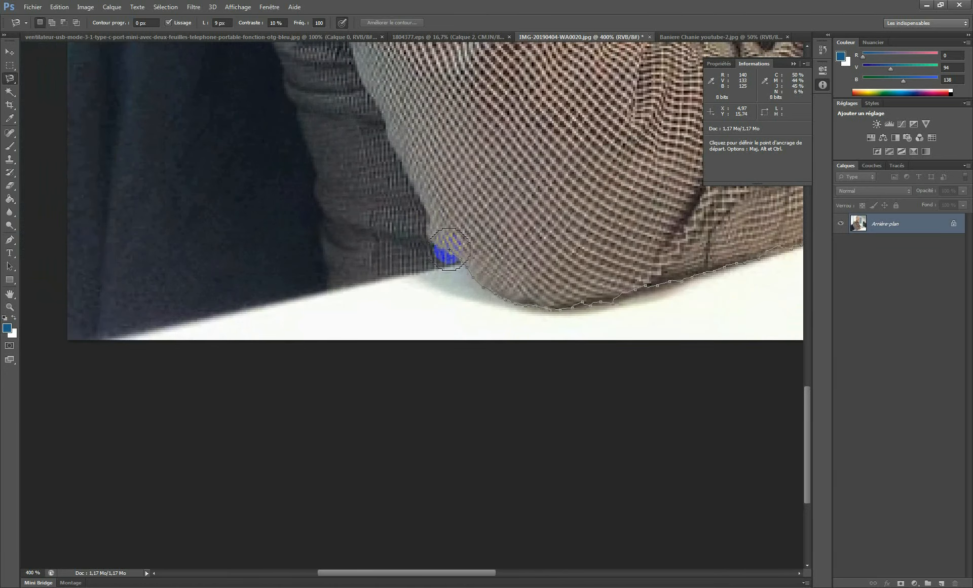
left_click(460, 262)
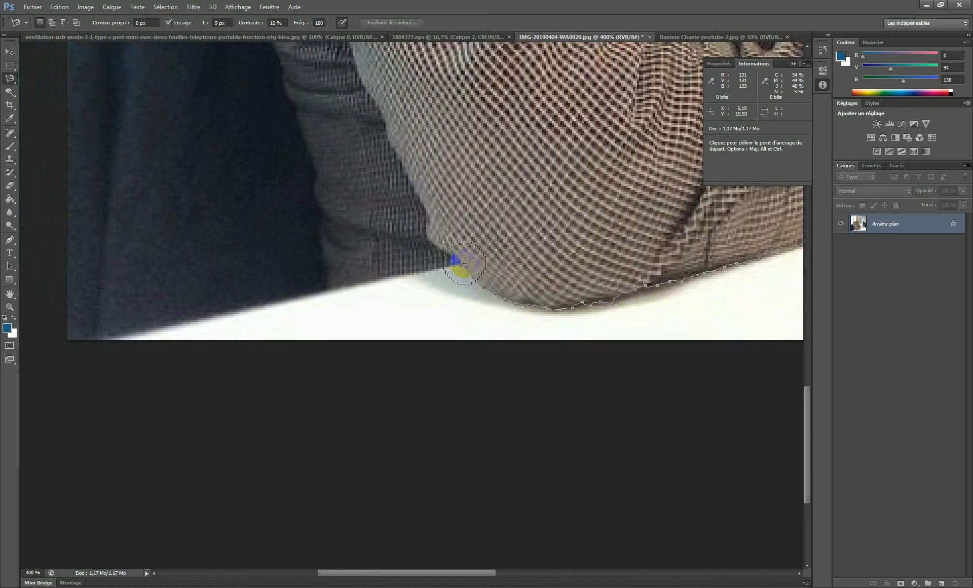
mouse_move(464, 263)
left_mouse_down()
mouse_move(331, 291)
mouse_move(455, 265)
left_mouse_up()
left_click_drag(448, 264, 333, 294)
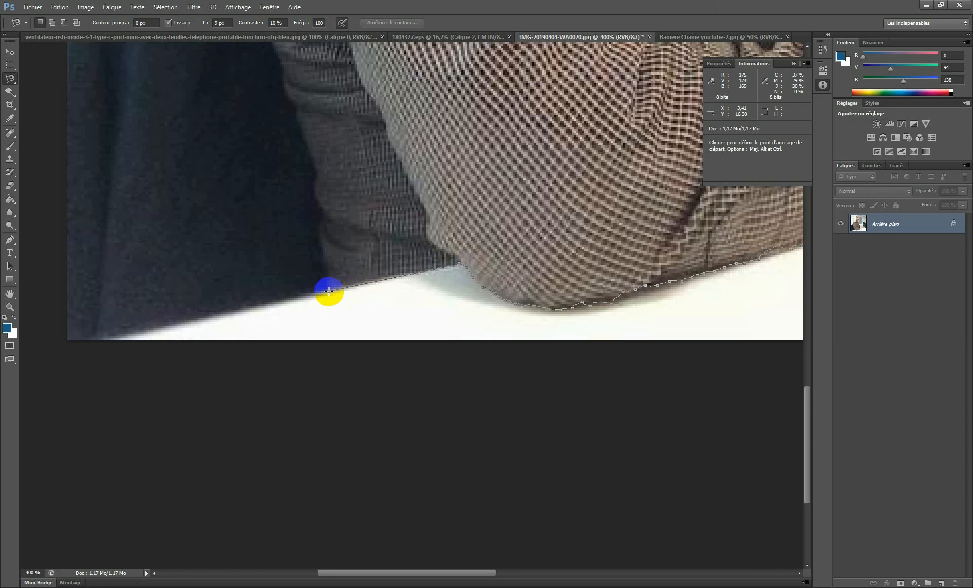
left_click_drag(329, 291, 326, 278)
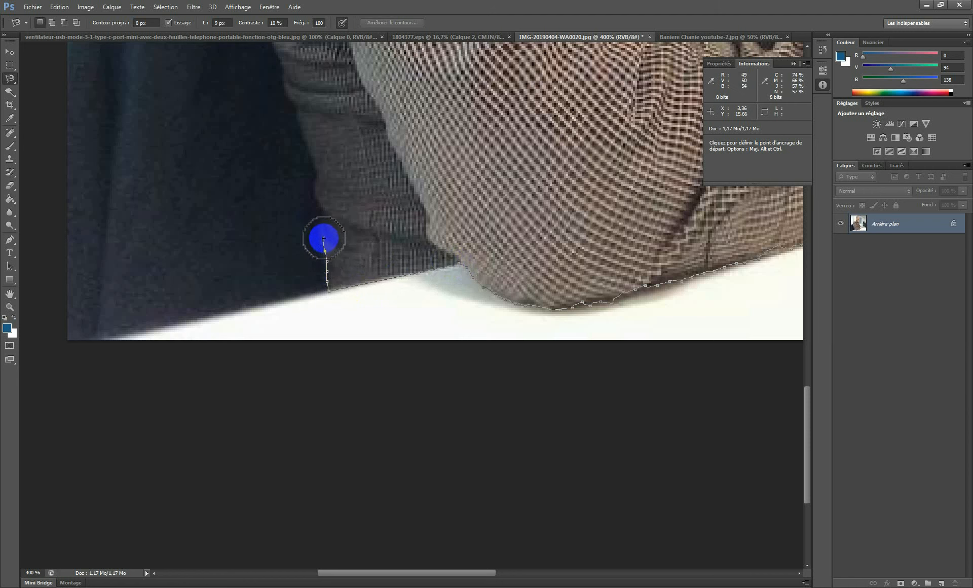
mouse_move(324, 238)
left_mouse_down()
mouse_move(336, 331)
mouse_move(325, 299)
mouse_move(330, 274)
mouse_move(346, 364)
mouse_move(329, 349)
mouse_move(312, 279)
mouse_move(377, 400)
mouse_move(360, 361)
mouse_move(370, 413)
mouse_move(356, 288)
mouse_move(398, 379)
mouse_move(387, 373)
mouse_move(375, 290)
mouse_move(386, 272)
mouse_move(392, 386)
mouse_move(400, 262)
mouse_move(353, 378)
mouse_move(358, 334)
mouse_move(391, 289)
mouse_move(297, 387)
mouse_move(343, 348)
mouse_move(276, 381)
mouse_move(330, 363)
mouse_move(245, 391)
mouse_move(326, 351)
mouse_move(302, 378)
left_mouse_up()
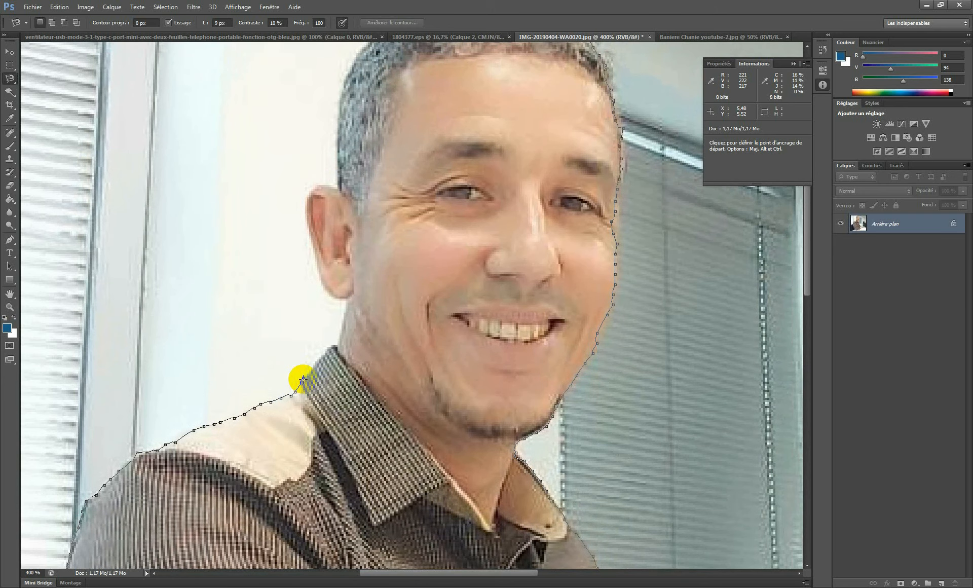
Step: Trace the collar, neck, ear and hair back to the starting point and close the selection around the man, about 9.68 × 16.19 cm
left_click_drag(303, 379, 315, 364)
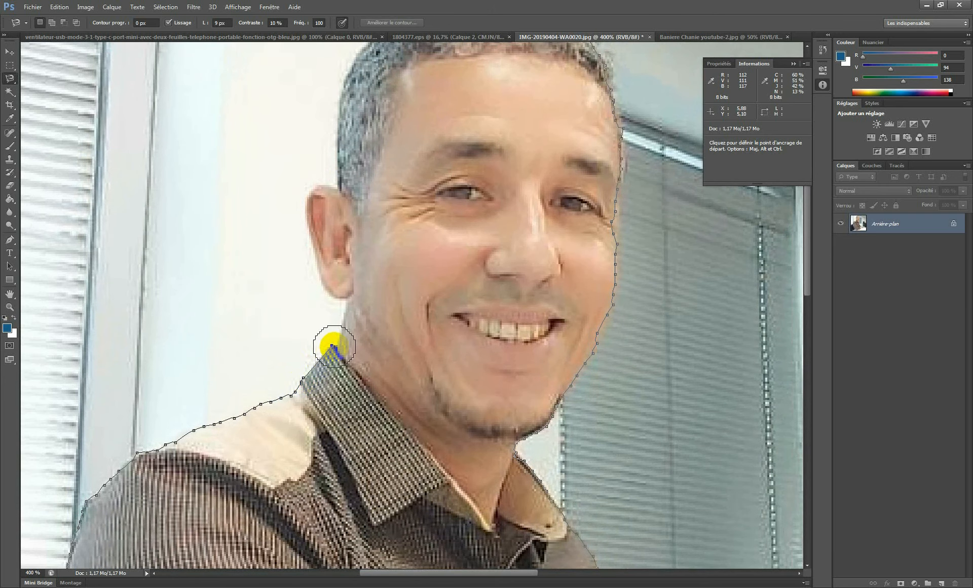
mouse_move(336, 346)
left_mouse_down()
mouse_move(321, 408)
mouse_move(329, 381)
left_mouse_up()
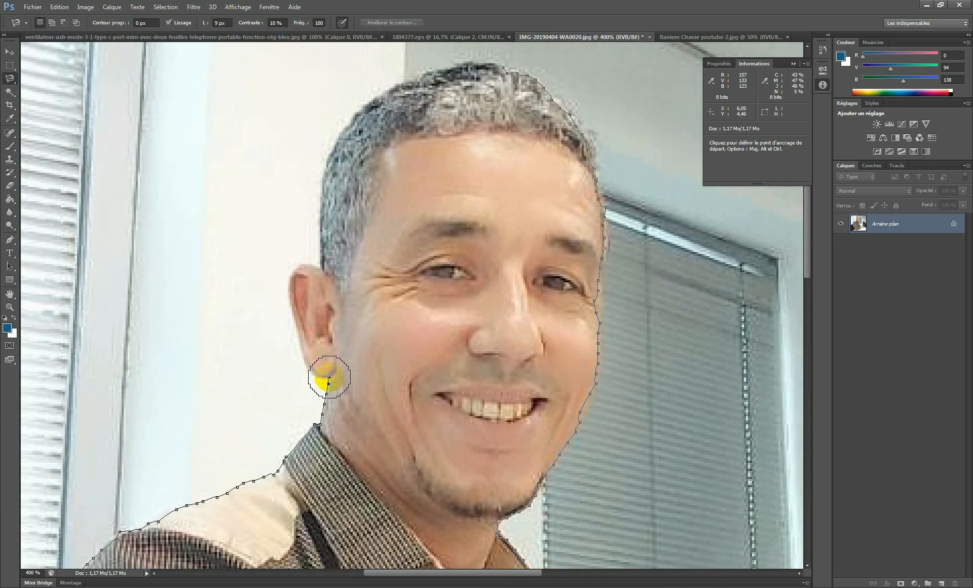
mouse_move(313, 368)
left_mouse_down()
mouse_move(331, 408)
mouse_move(311, 374)
mouse_move(305, 328)
mouse_move(314, 305)
mouse_move(341, 305)
mouse_move(337, 297)
mouse_move(338, 402)
mouse_move(339, 341)
mouse_move(339, 398)
mouse_move(345, 358)
mouse_move(295, 417)
mouse_move(336, 397)
mouse_move(343, 377)
mouse_move(295, 412)
mouse_move(276, 415)
mouse_move(301, 396)
mouse_move(252, 419)
mouse_move(237, 403)
left_mouse_up()
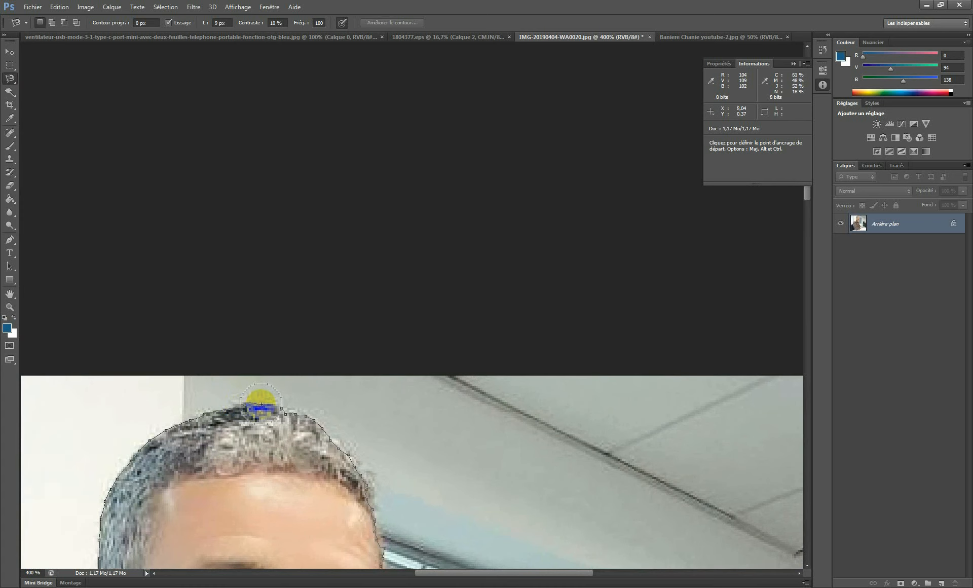
left_click(287, 414)
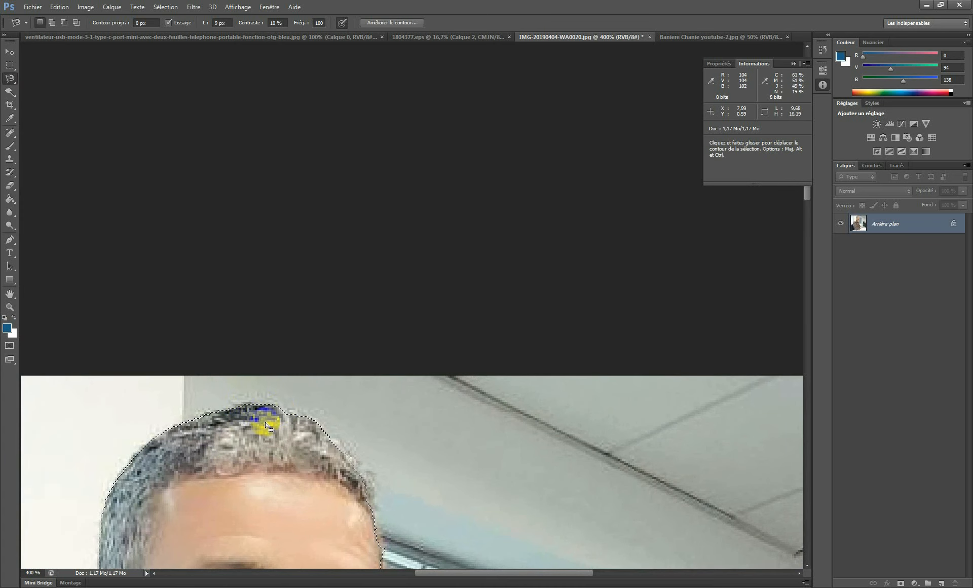
left_click_drag(260, 426, 303, 370)
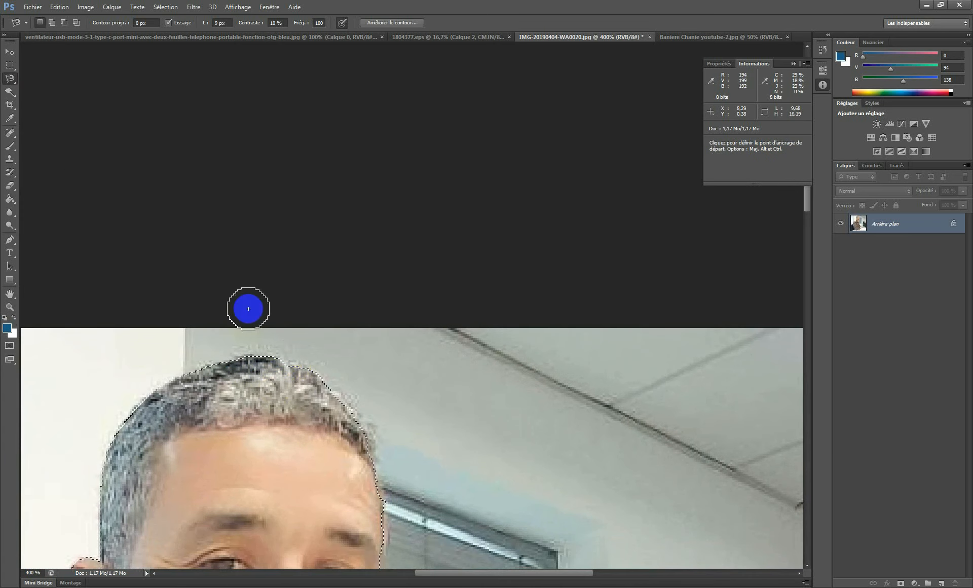
Step: Add the missed bits of hair and face edge to the man's selection with the freehand Lasso in add mode
left_click(11, 79)
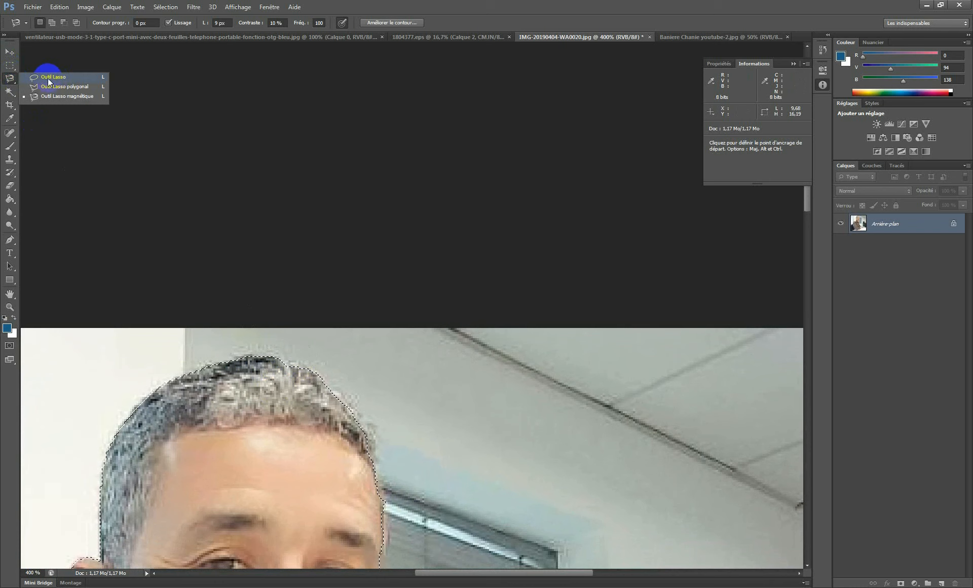
left_click(47, 79)
left_click(53, 23)
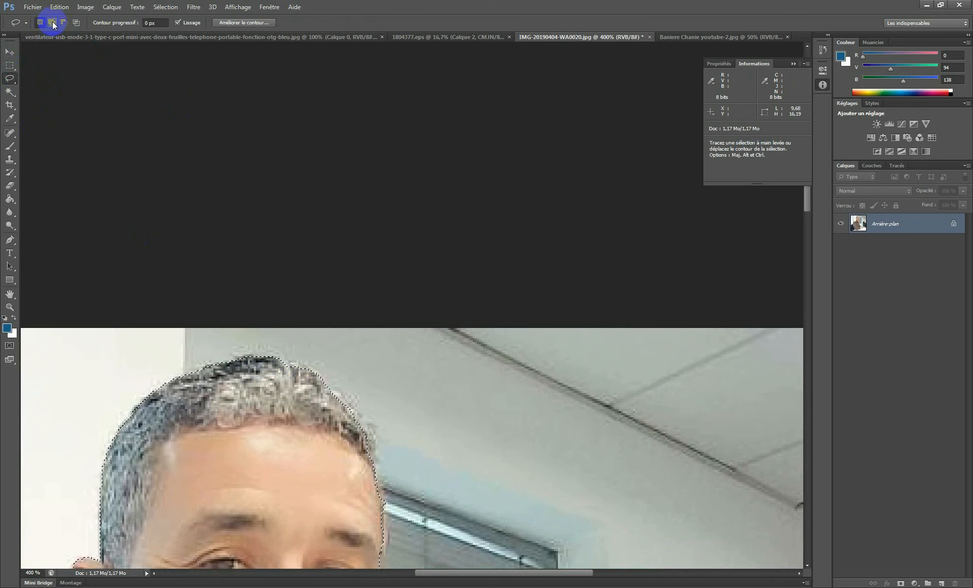
left_click_drag(323, 381, 288, 361)
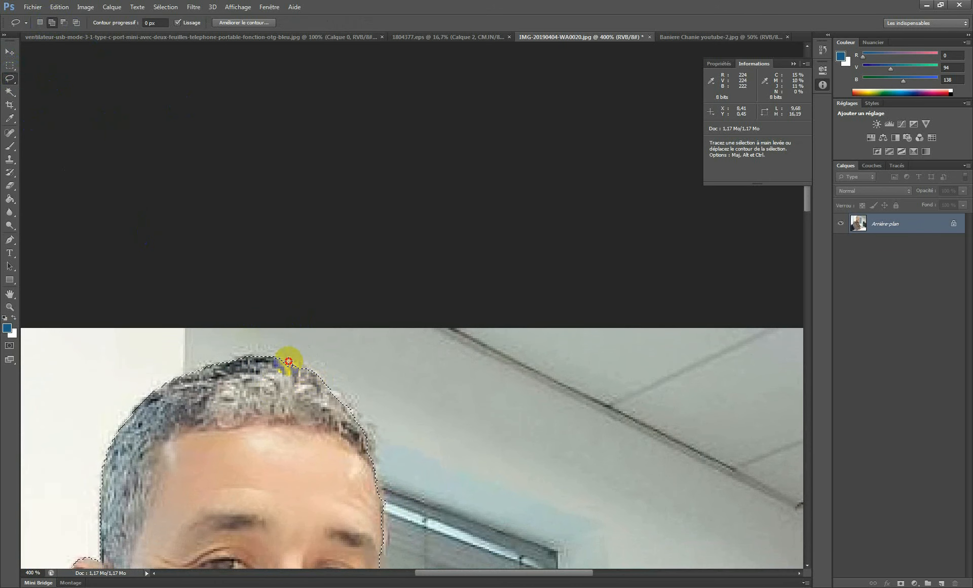
left_click_drag(348, 429, 295, 178)
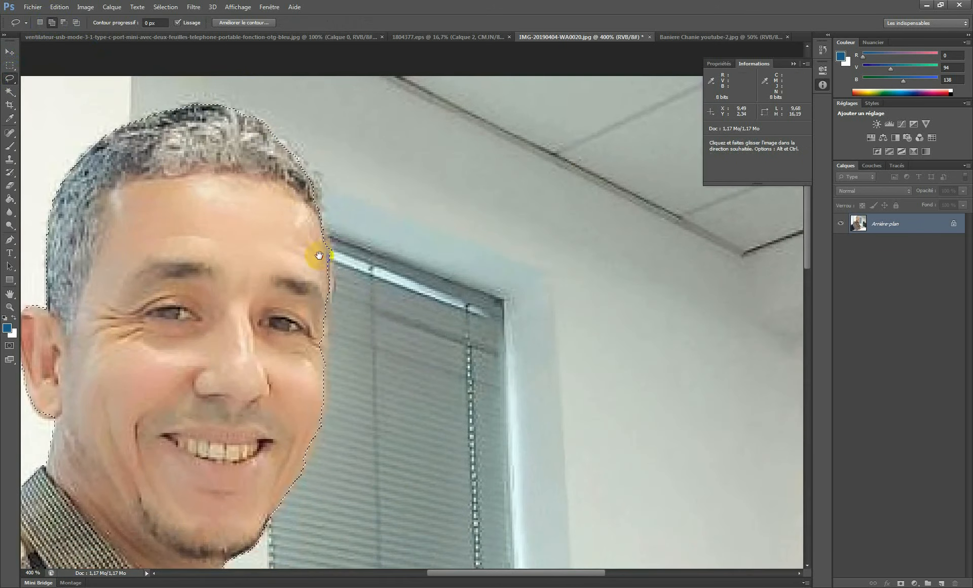
mouse_move(283, 140)
left_mouse_down()
mouse_move(316, 188)
mouse_move(313, 218)
mouse_move(280, 145)
mouse_move(297, 194)
left_mouse_up()
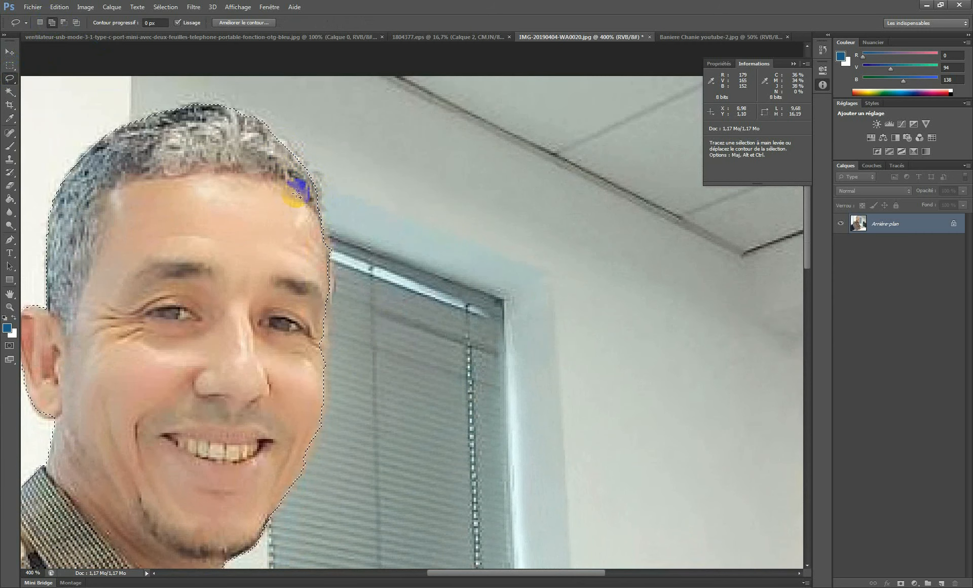
left_click_drag(336, 332, 341, 241)
left_click_drag(337, 189, 332, 216)
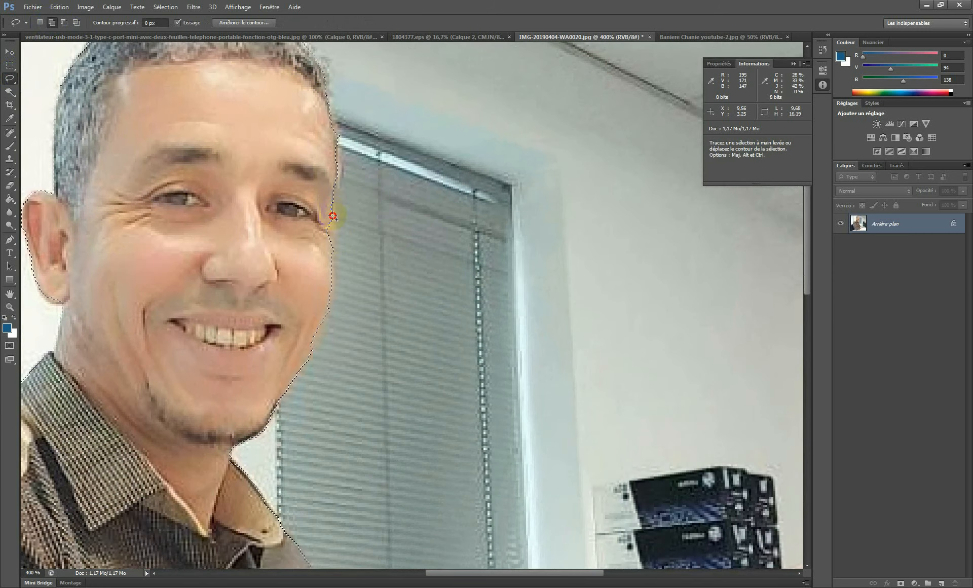
Step: Trim the excess strip of table below the elbow and forearm from the selection with the Lasso in subtract mode
mouse_move(329, 331)
left_mouse_down()
mouse_move(354, 224)
mouse_move(355, 171)
mouse_move(358, 210)
mouse_move(357, 202)
mouse_move(345, 231)
mouse_move(341, 193)
mouse_move(376, 179)
left_mouse_up()
left_click_drag(403, 291, 411, 149)
left_click_drag(440, 302, 428, 217)
left_click_drag(465, 318, 461, 252)
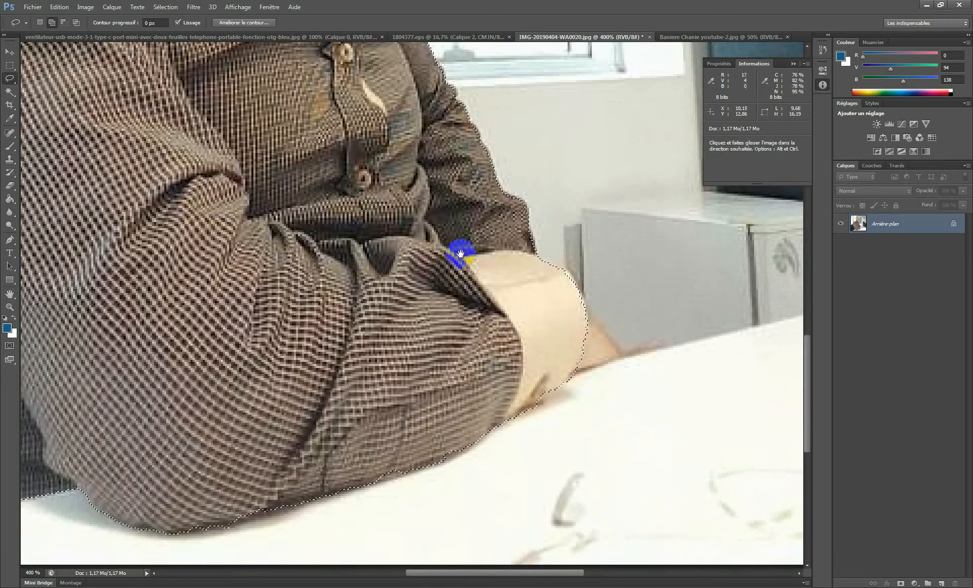
left_click_drag(500, 308, 537, 274)
left_click_drag(343, 261, 461, 265)
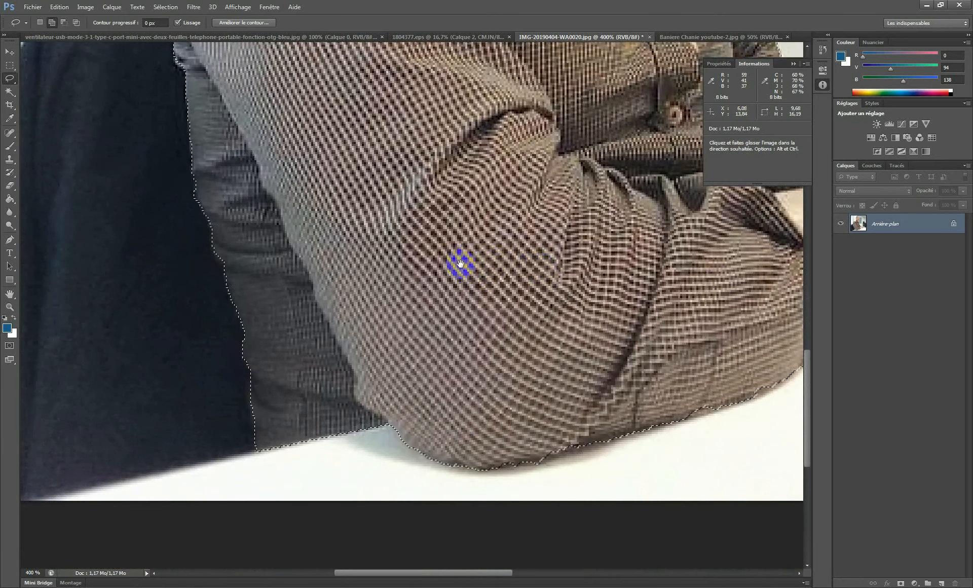
mouse_move(513, 341)
left_mouse_down()
mouse_move(488, 256)
mouse_move(489, 207)
left_mouse_up()
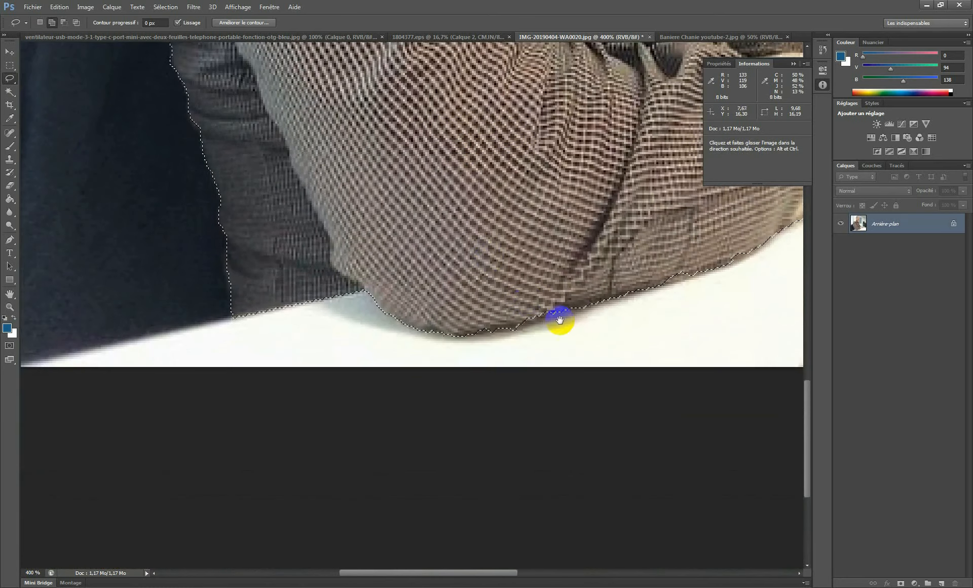
left_click(64, 22)
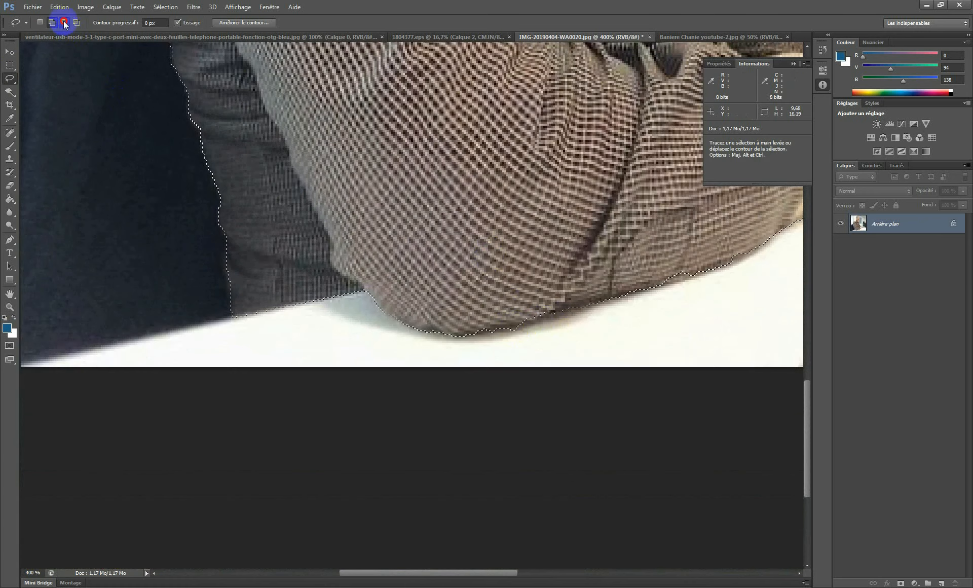
mouse_move(537, 287)
left_mouse_down()
mouse_move(521, 333)
mouse_move(489, 332)
mouse_move(560, 336)
left_mouse_up()
left_click_drag(591, 306, 483, 342)
mouse_move(630, 312)
left_mouse_down()
mouse_move(576, 326)
mouse_move(624, 331)
left_mouse_up()
Step: Examine the selection outline along the back sleeve, shoulder and head, and review the whole photo at 100%
left_click_drag(322, 335, 421, 348)
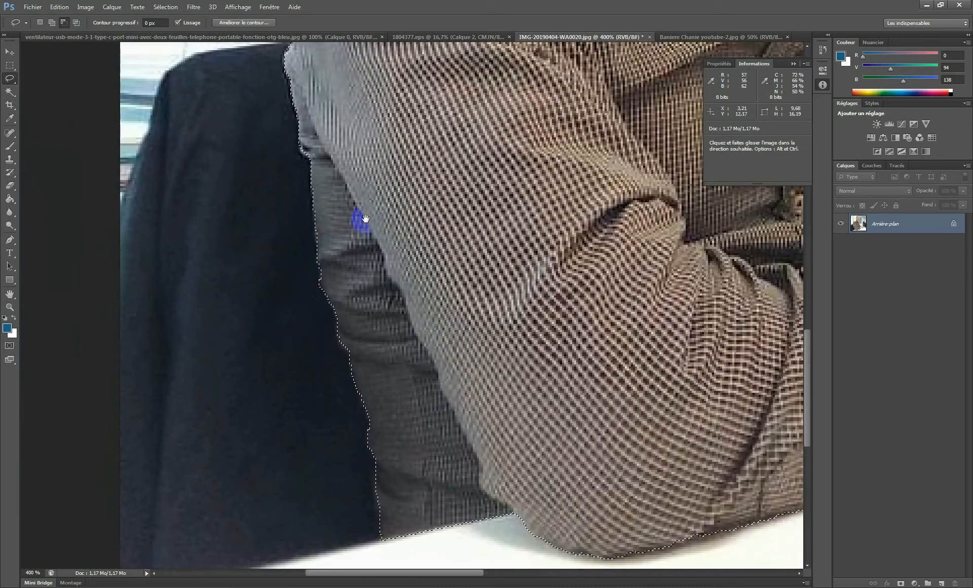
left_click_drag(367, 222, 387, 320)
left_click_drag(378, 223, 352, 306)
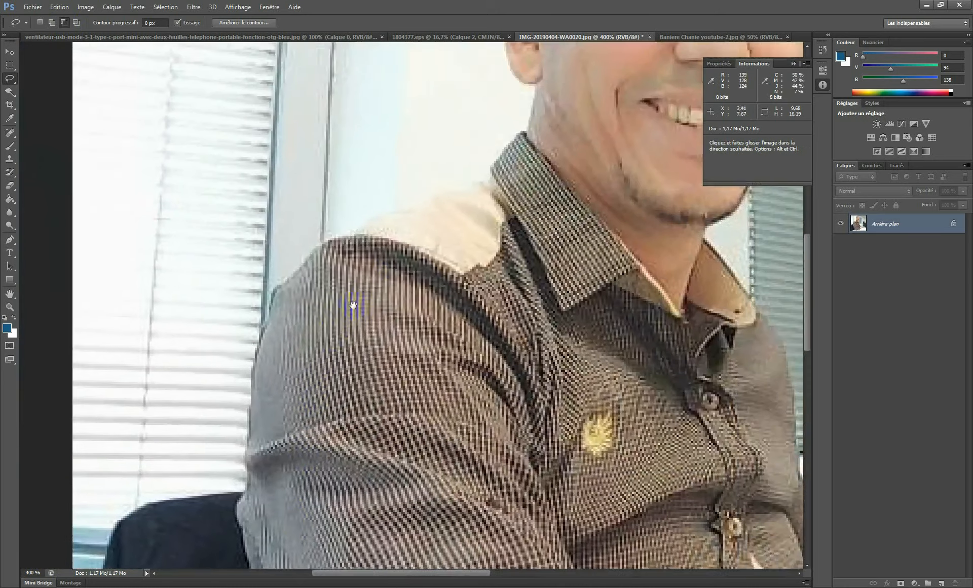
left_click_drag(415, 294, 414, 254)
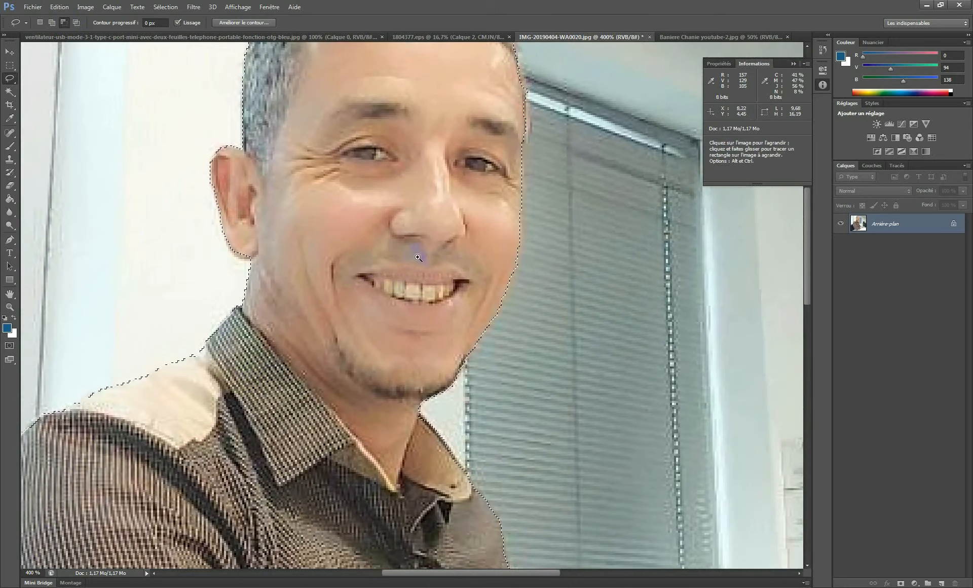
left_click(417, 257, "alt")
left_click(417, 257, "alt")
left_click(417, 257, "alt")
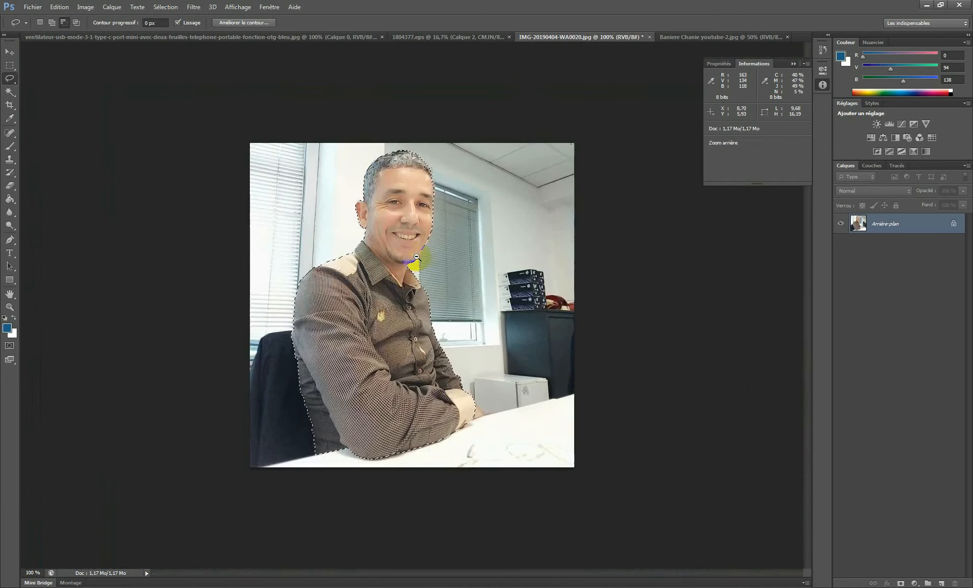
left_click(59, 7)
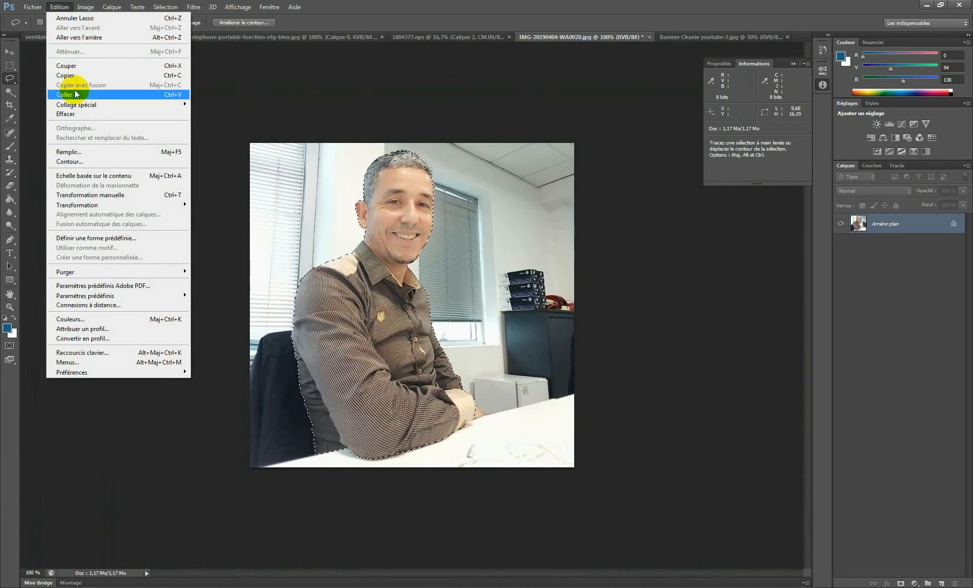
left_click(403, 4)
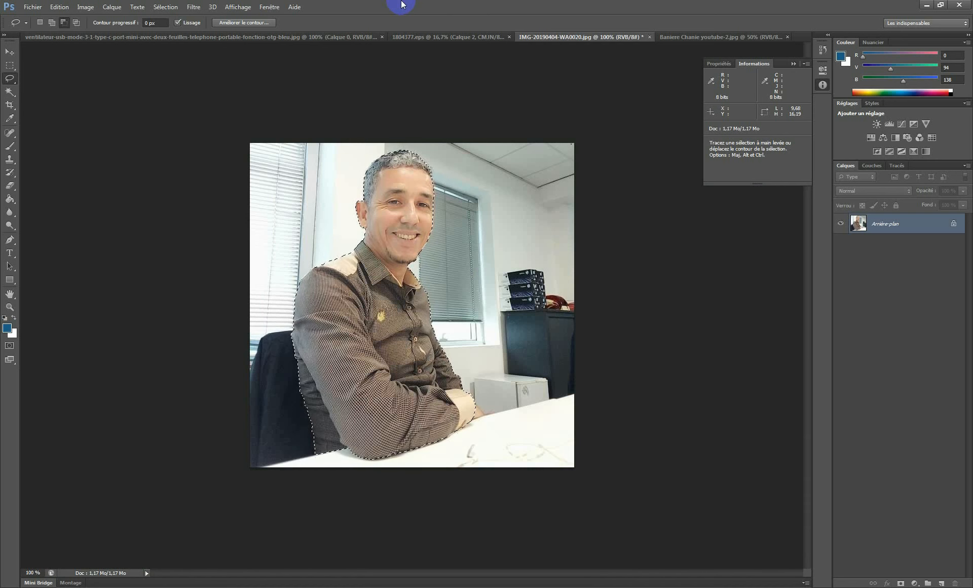
Step: Feather the man's selection with a radius of 1 pixel
left_click(170, 8)
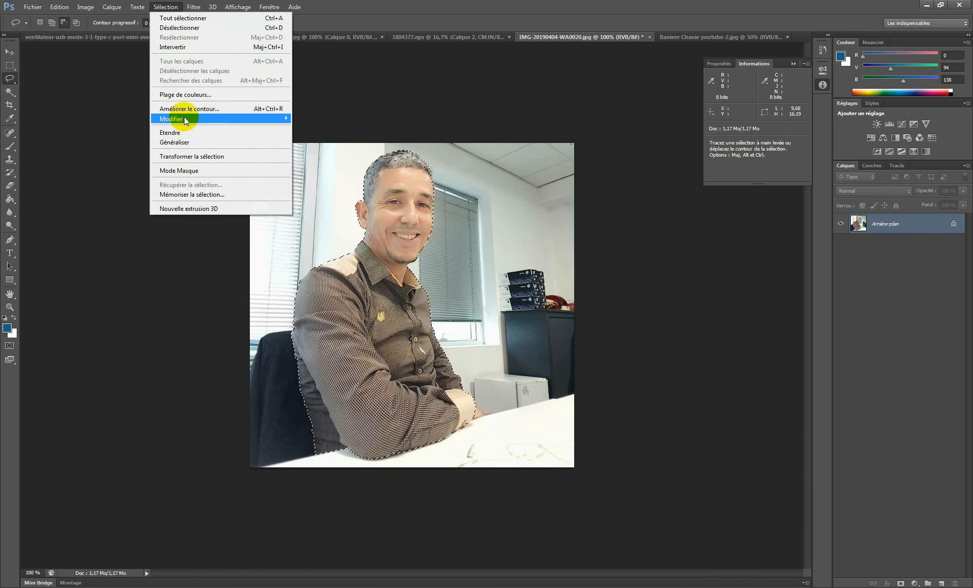
mouse_move(186, 120)
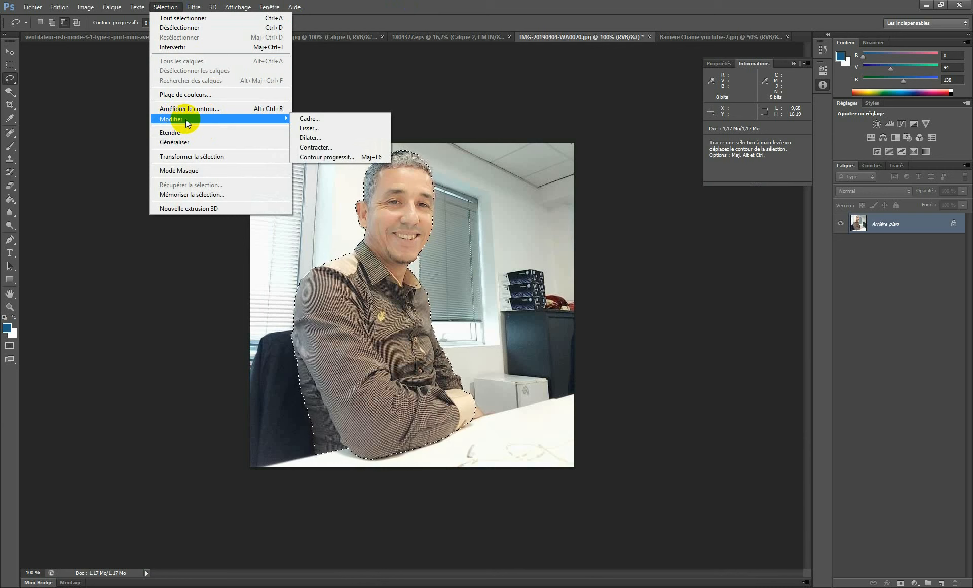
left_click(333, 156)
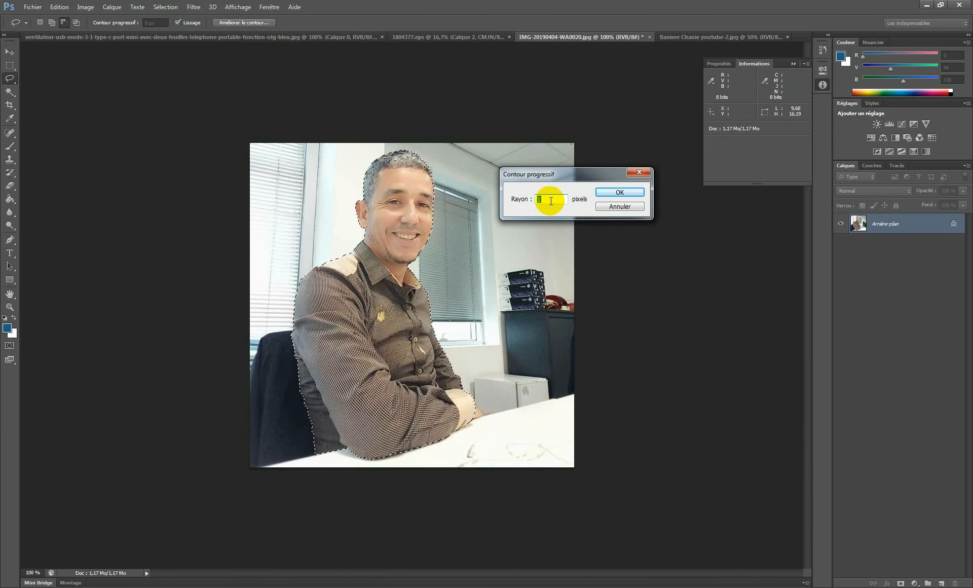
left_click(620, 192)
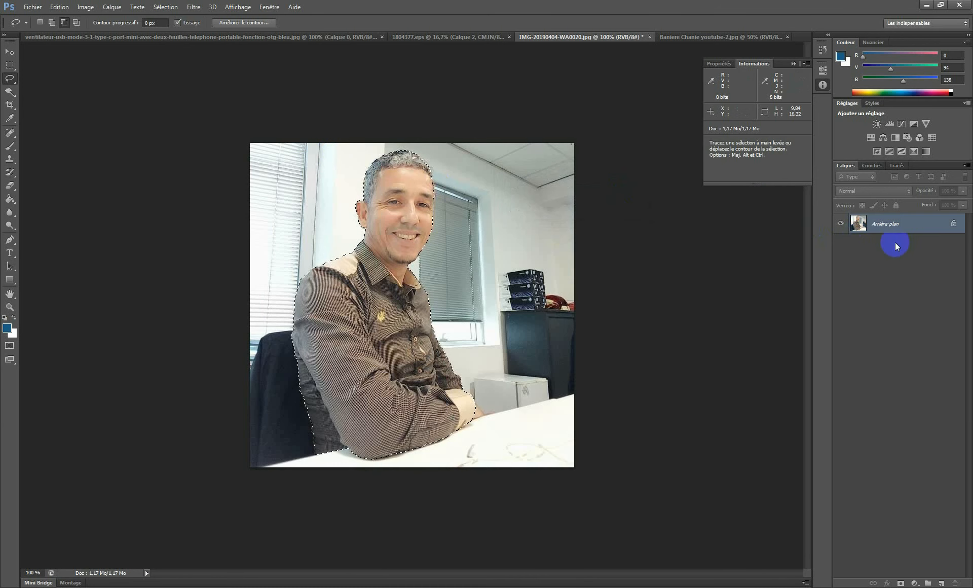
Step: Convert the locked background into a regular layer named Calque 0 and duplicate that layer
double_click(893, 229)
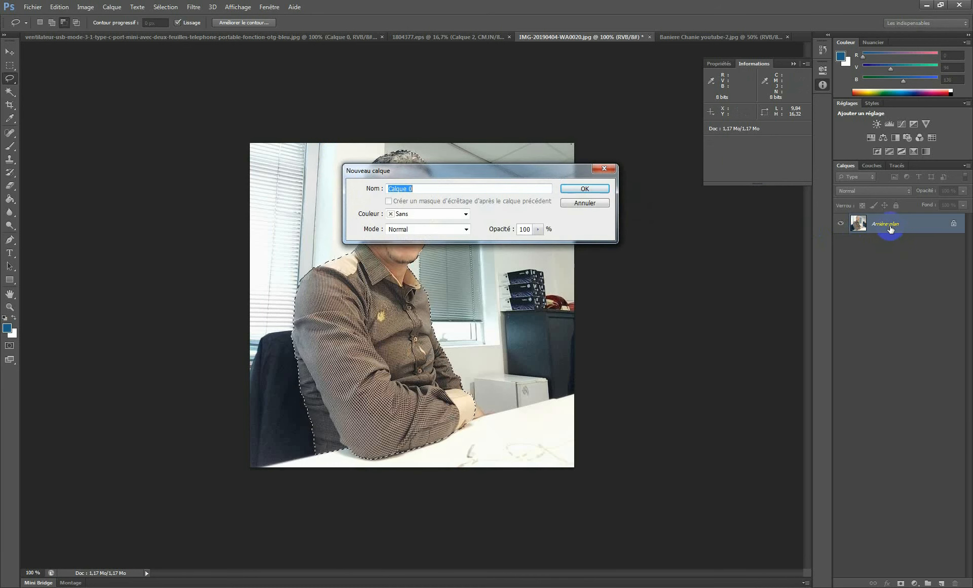
key("Return")
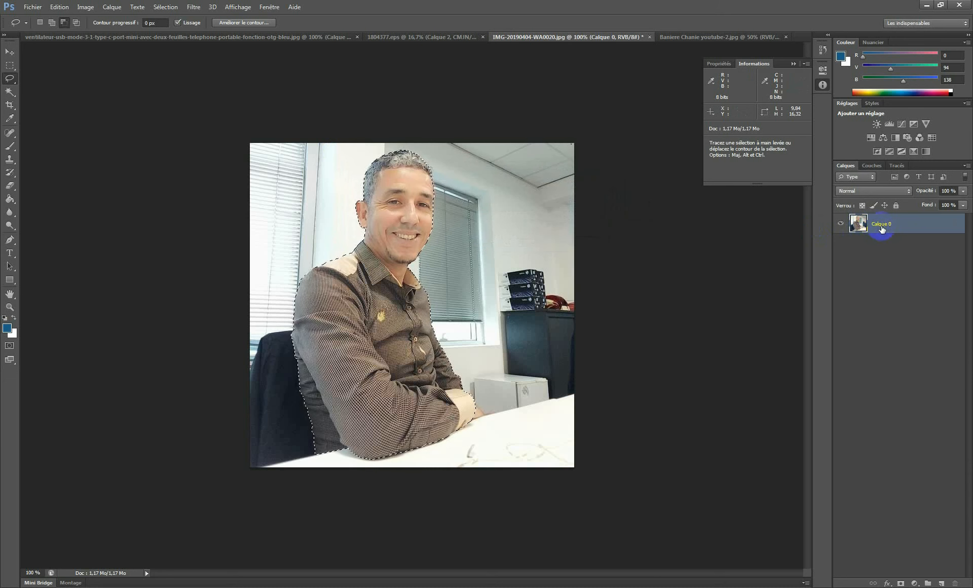
left_click_drag(858, 226, 941, 578)
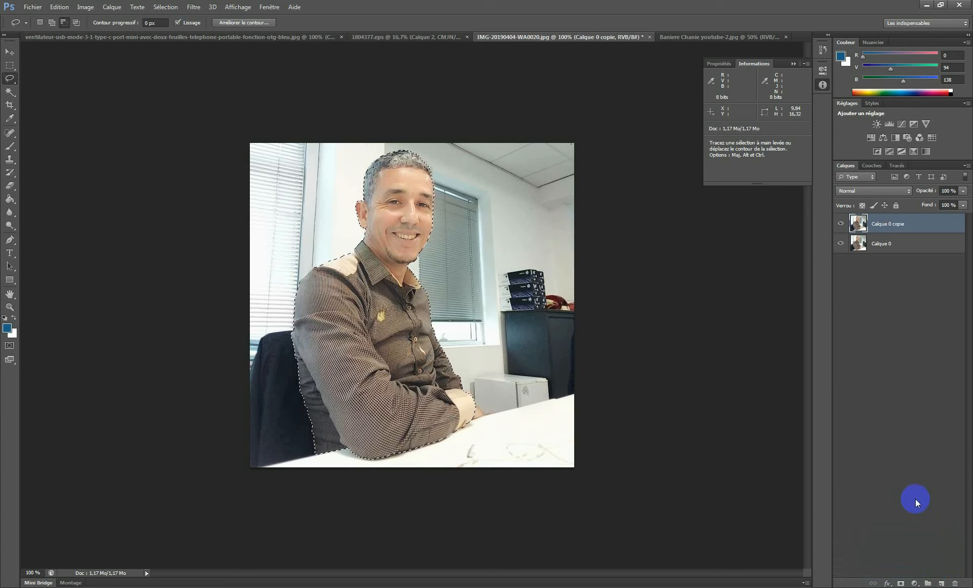
Step: Hide the original layer, and delete the area around the man on the copy by inverting the selection
left_click(840, 244)
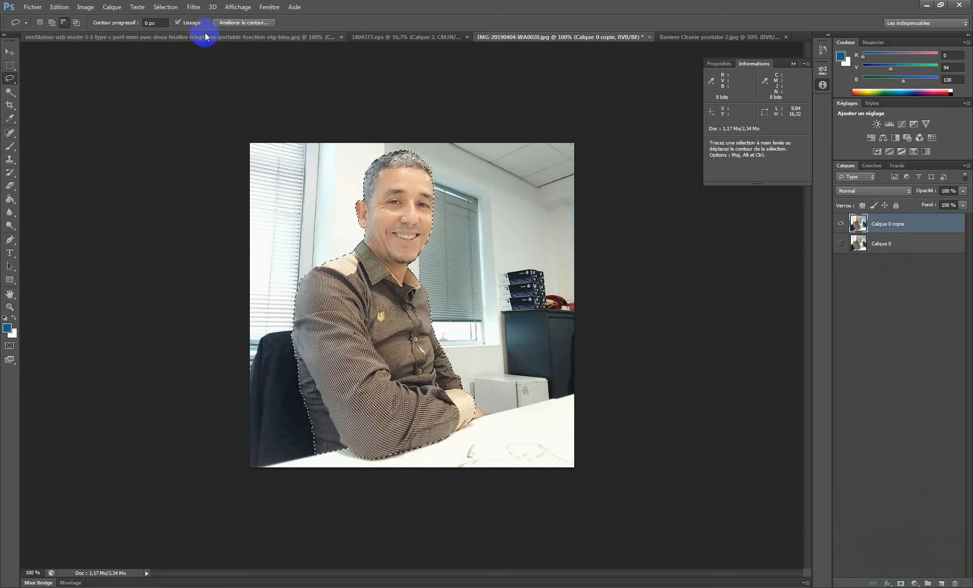
left_click(166, 7)
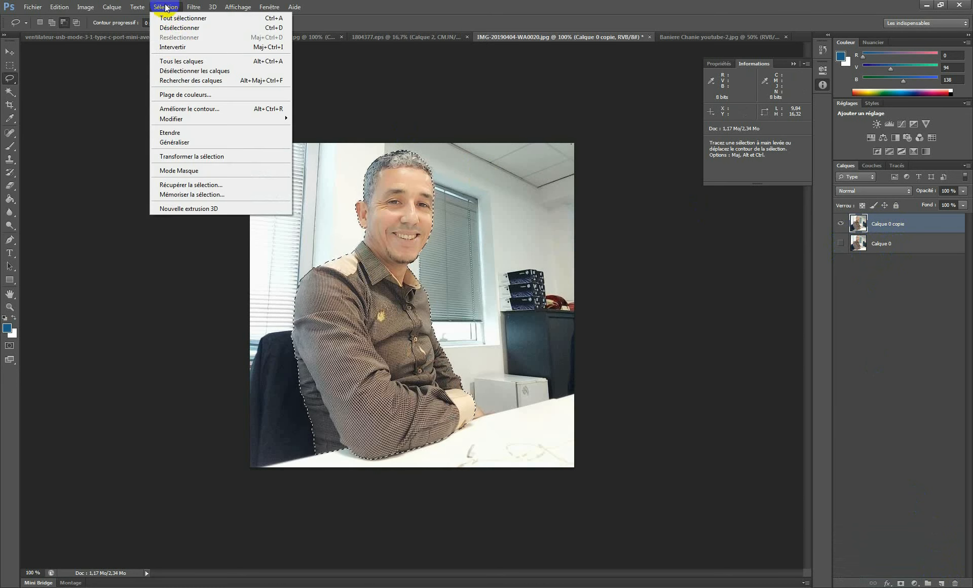
left_click(183, 46)
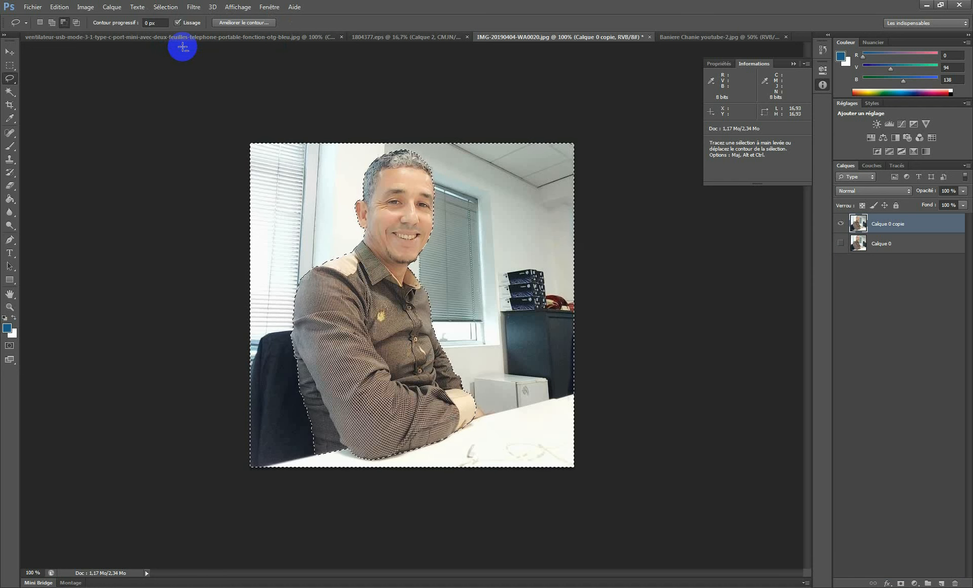
key("Delete")
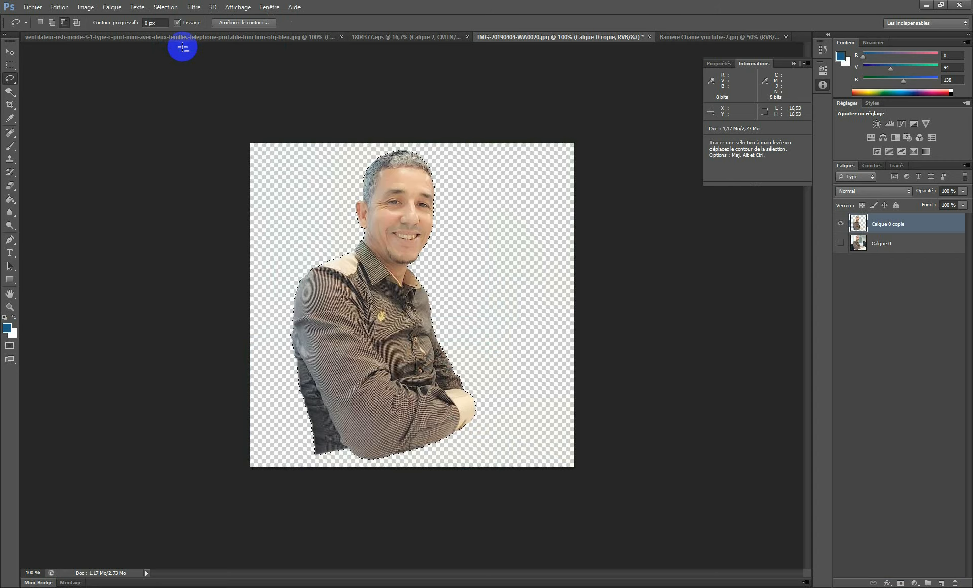
Step: Check the cut-out's edges around the head at 400%, and clear the selection
left_click(408, 183)
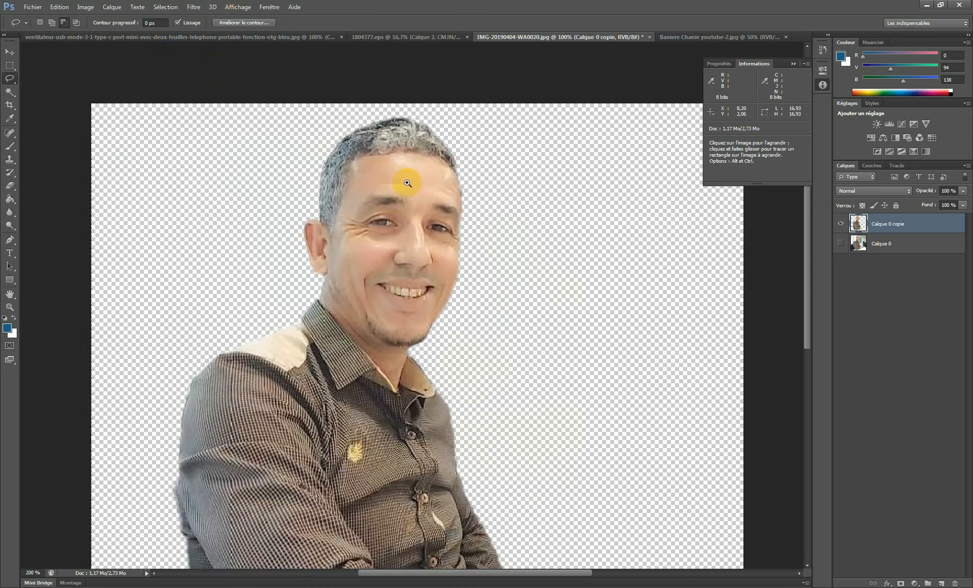
left_click(408, 183)
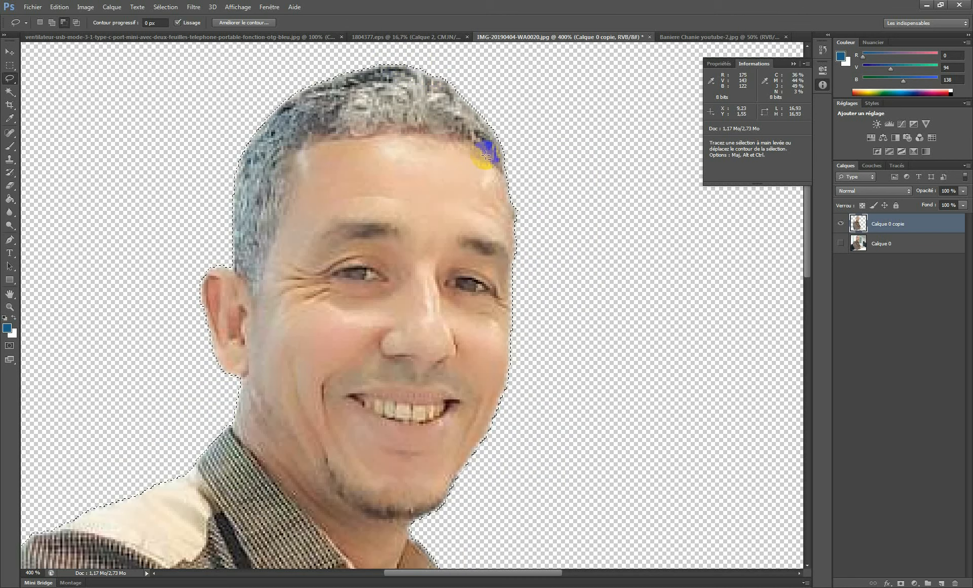
left_click(167, 7)
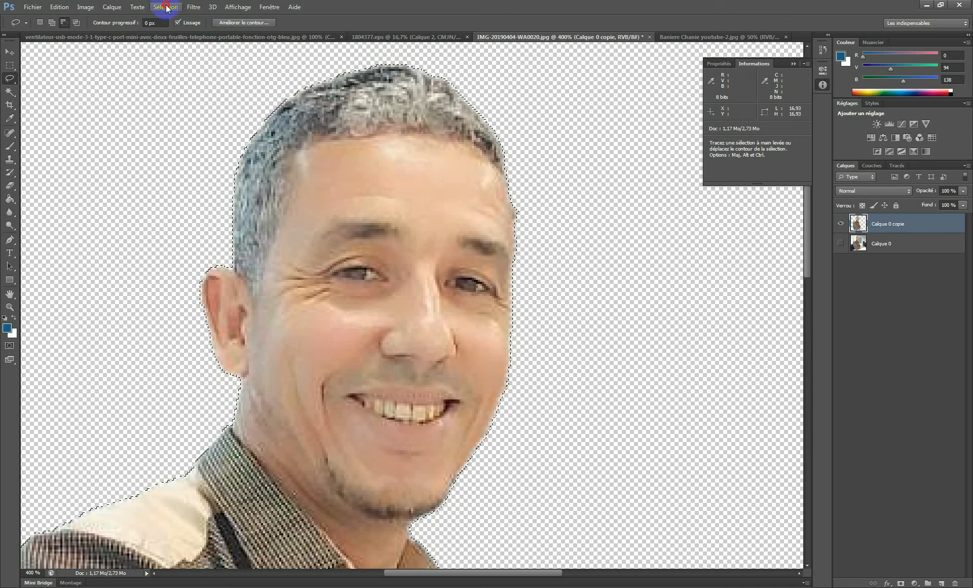
left_click(181, 31)
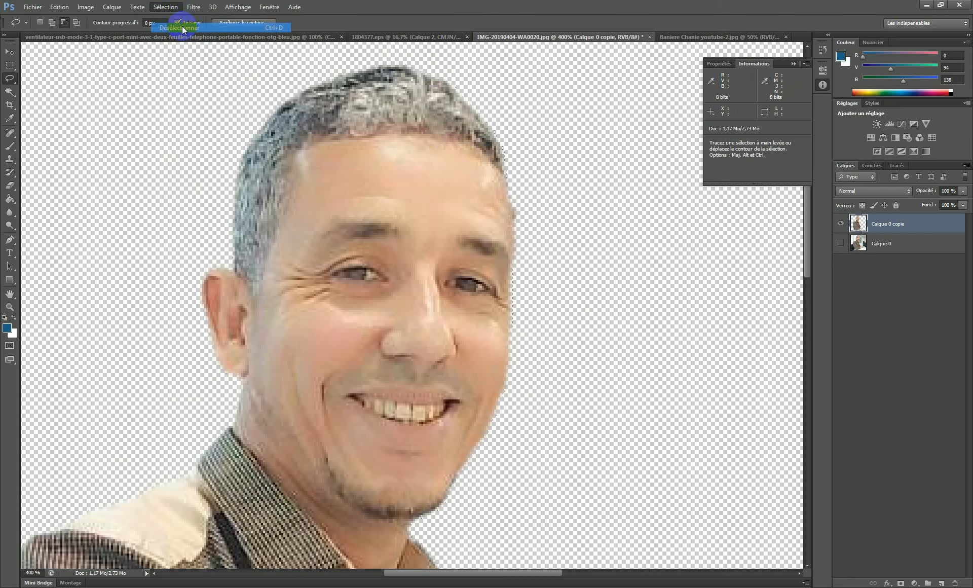
left_click(378, 175, "ctrl+alt")
left_click(395, 200, "ctrl+alt")
left_click(396, 206, "ctrl+alt")
left_click(396, 210, "ctrl+alt")
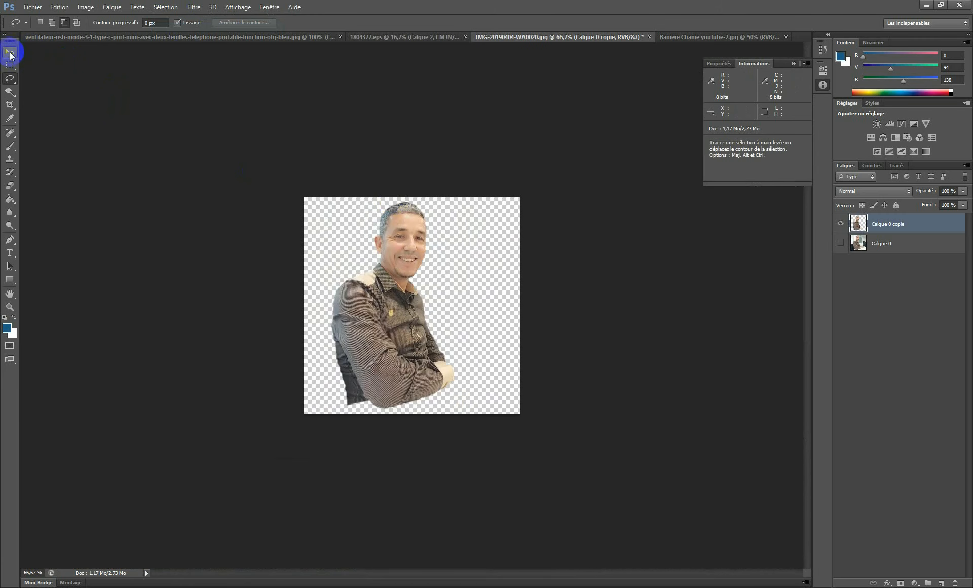
Step: Move the cut-out man to the lower-left corner of the canvas
left_click(10, 53)
left_click_drag(401, 237, 358, 261)
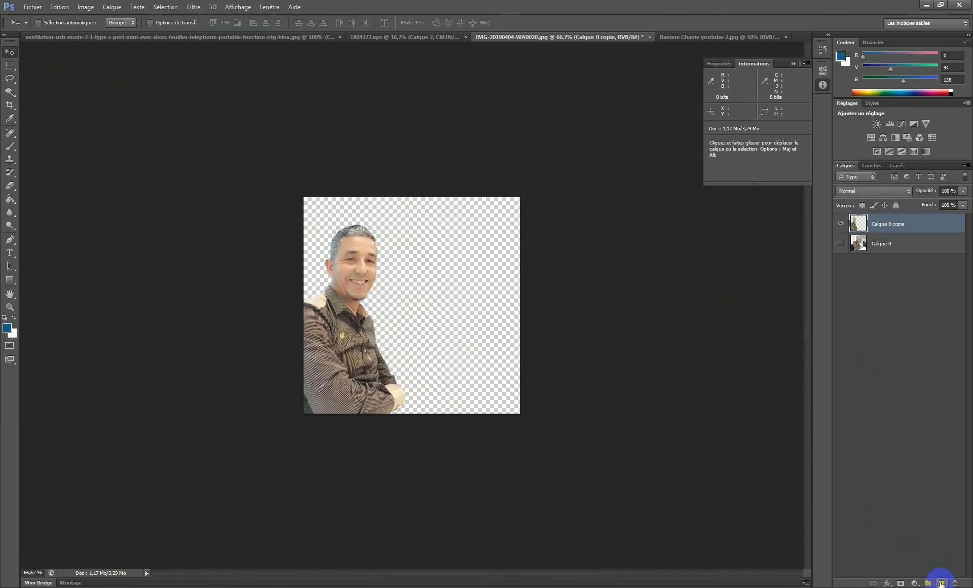
Step: Fill a new layer with a diagonal blue-to-white gradient and place it beneath the cut-out man's layer
left_click(941, 583)
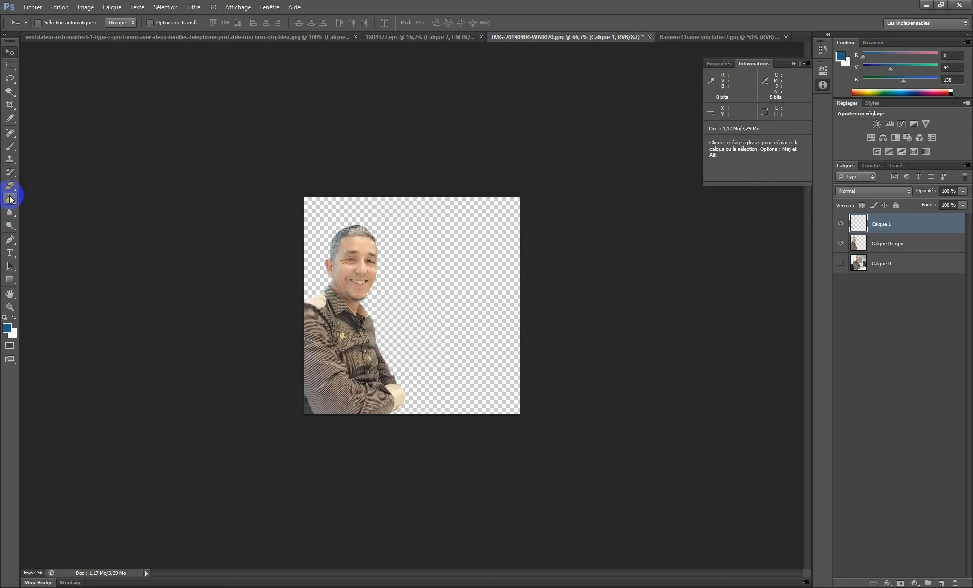
left_click_drag(11, 202, 50, 198)
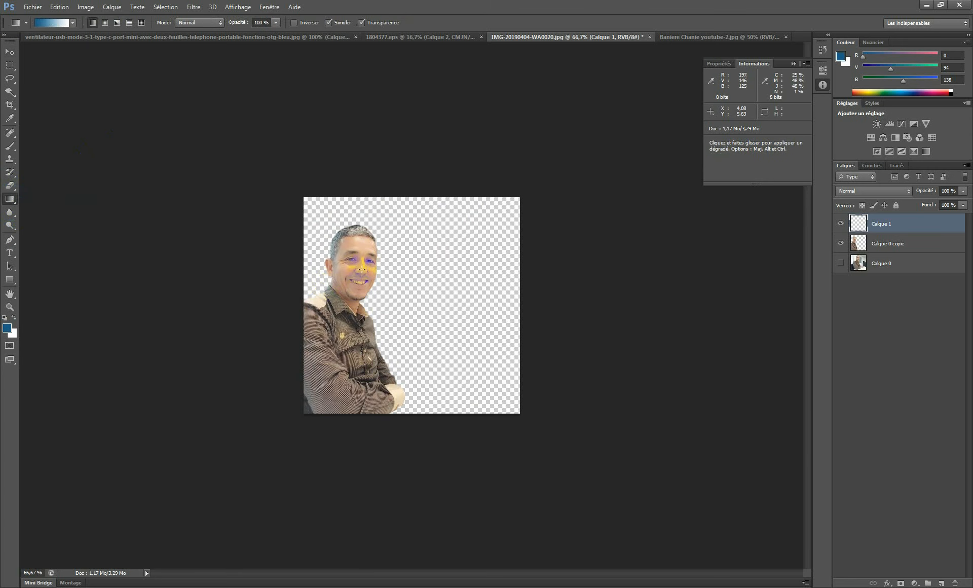
left_click_drag(309, 193, 594, 464)
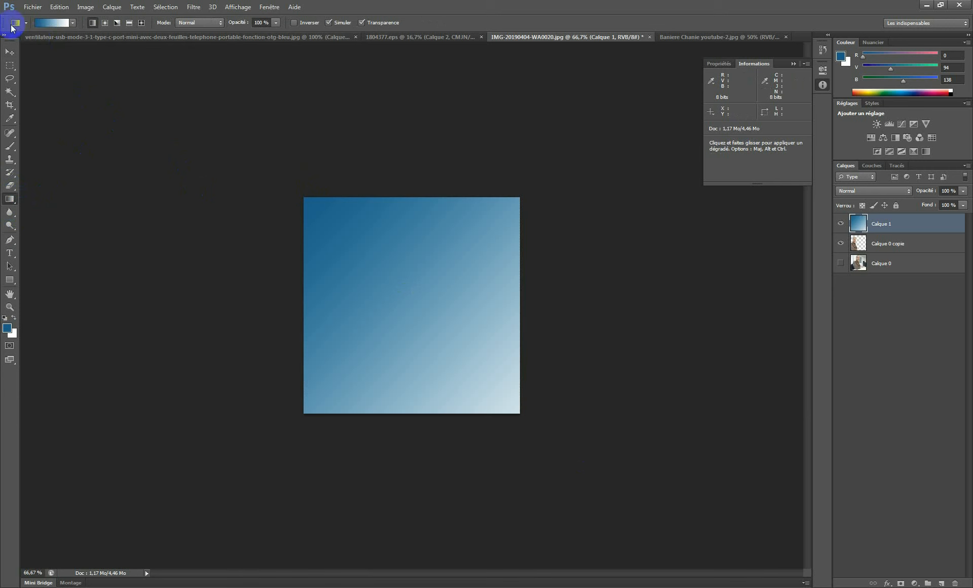
left_click(8, 51)
left_click_drag(886, 227, 888, 252)
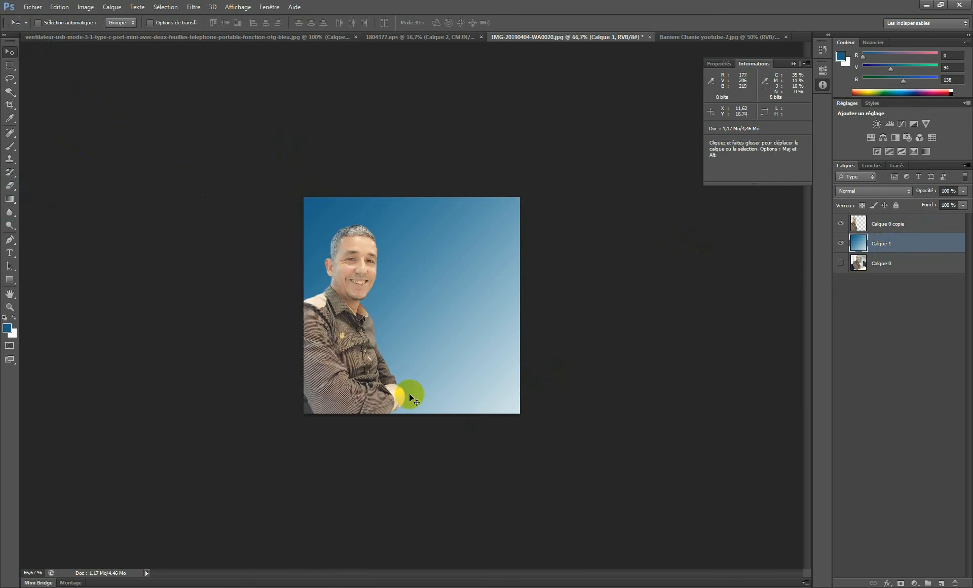
Step: Undo the gradient layer's accidental shift, and move the cut-out man slightly down to the canvas's lower edge
left_click_drag(385, 383, 386, 387)
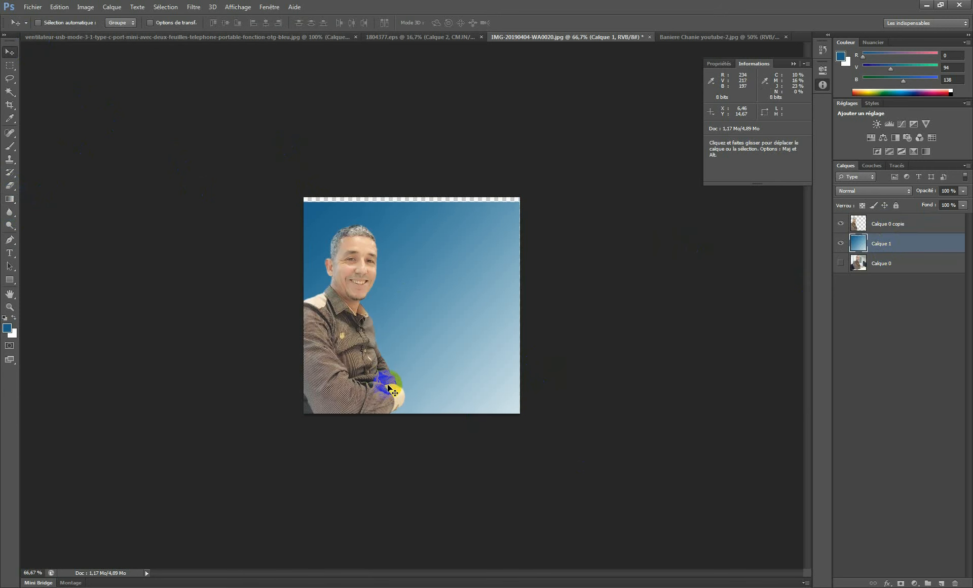
key("ctrl+z")
left_click(349, 297, "ctrl")
left_click_drag(350, 297, 350, 304)
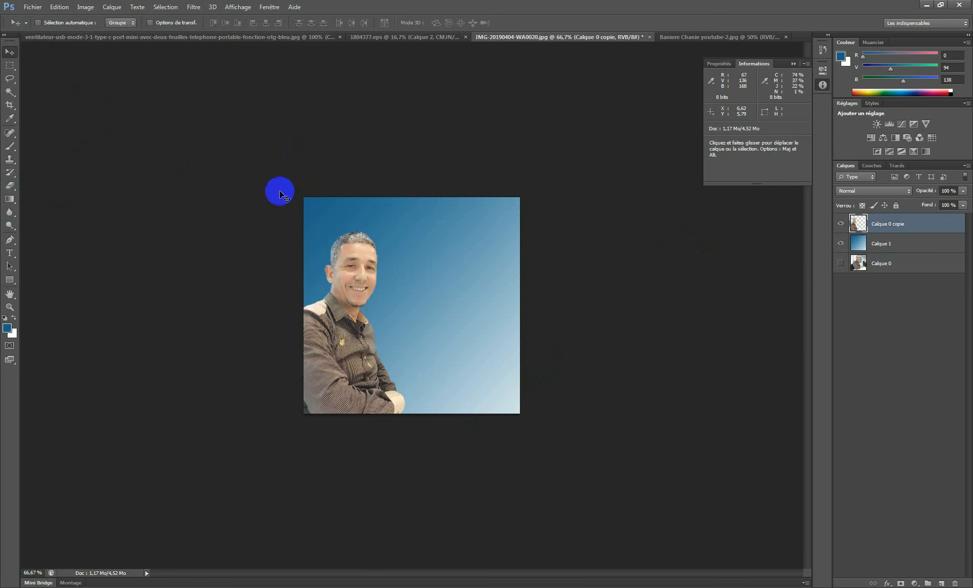
Step: Choose the Quick Selection tool, glance at the banner document, and revert the man's photo to its last saved version
left_click(17, 93)
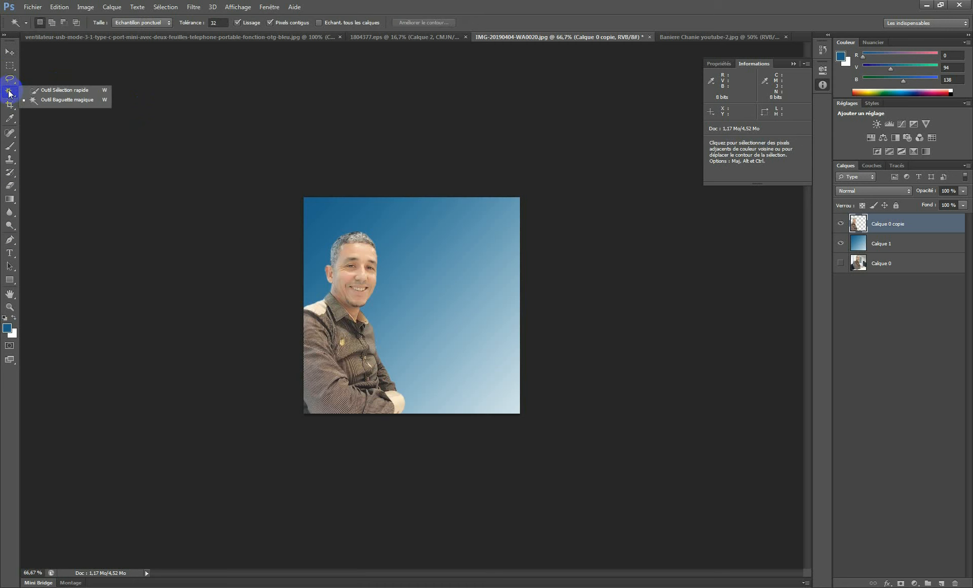
left_click_drag(10, 93, 57, 95)
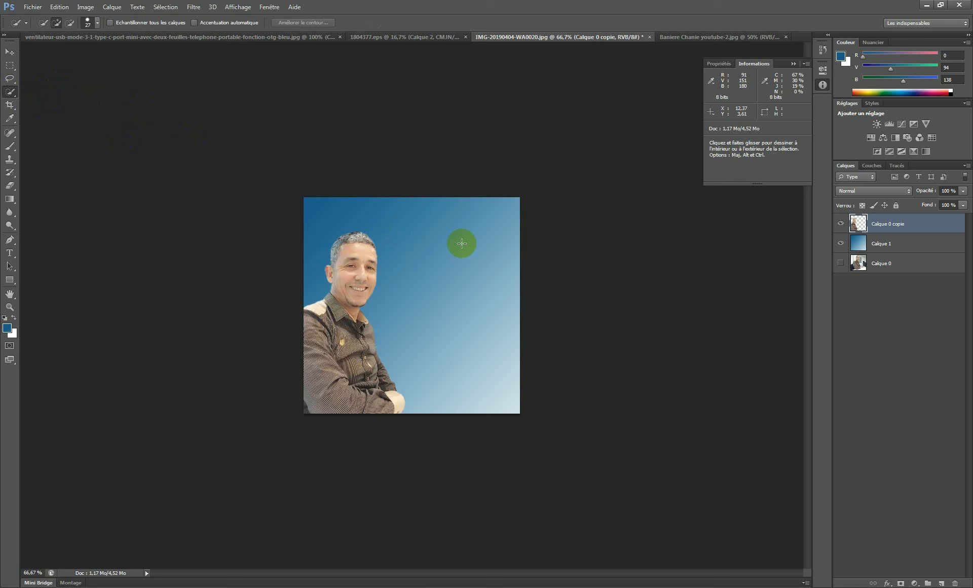
mouse_move(10, 78)
left_mouse_down()
mouse_move(57, 96)
mouse_move(10, 93)
left_mouse_up()
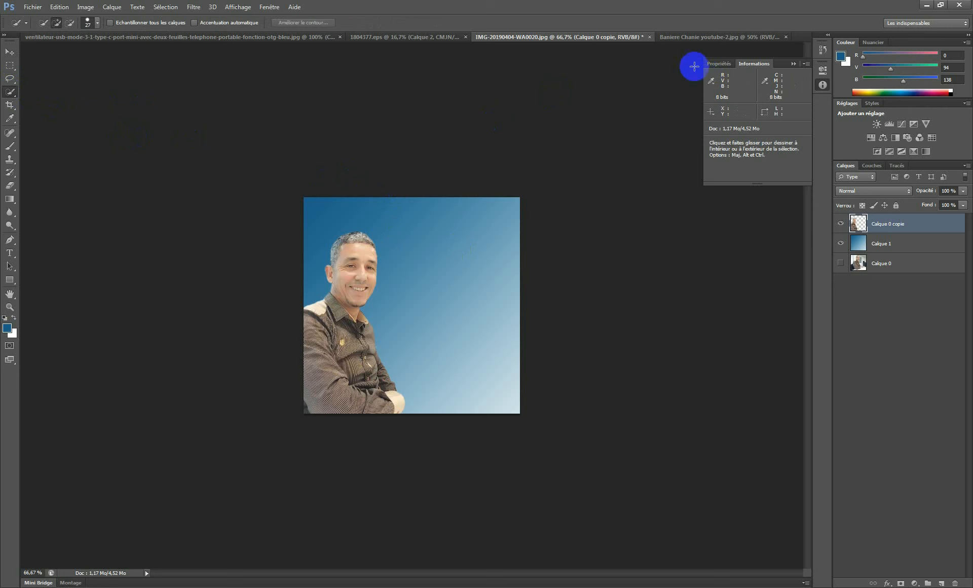
left_click(689, 37)
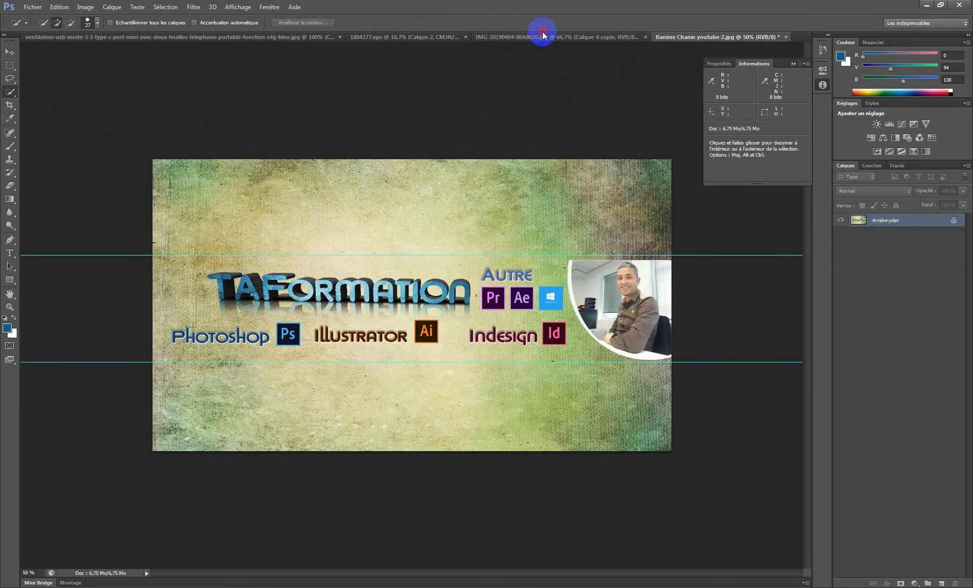
left_click(560, 38)
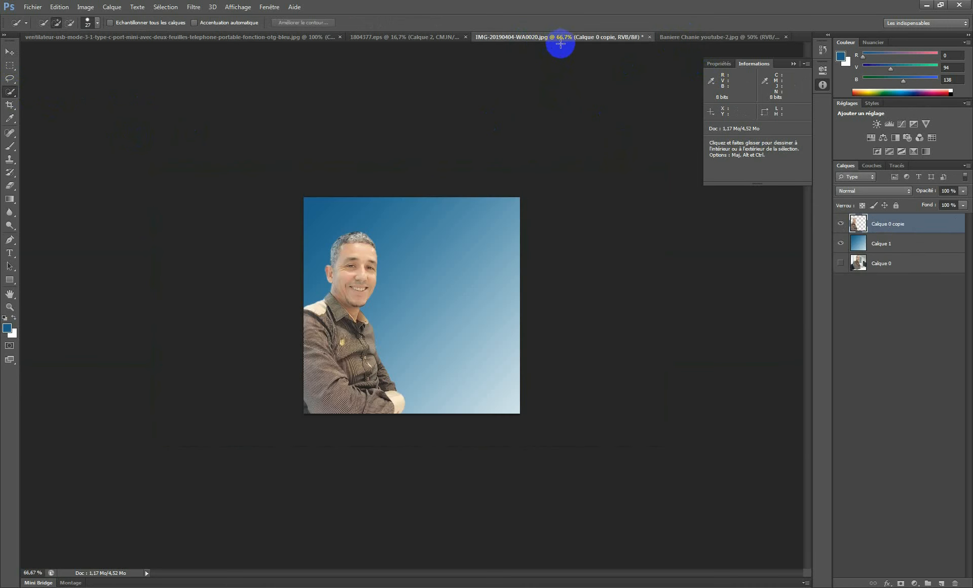
left_click(33, 7)
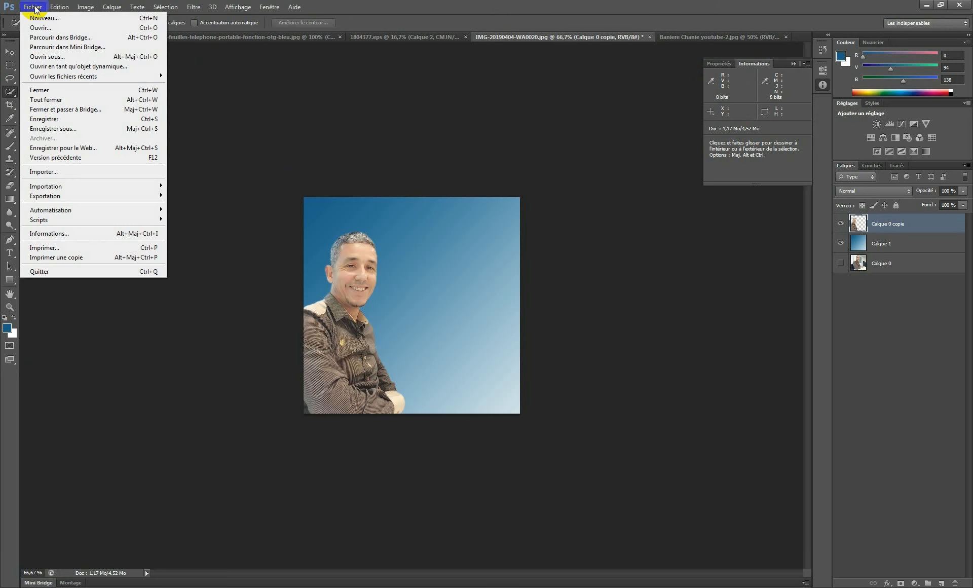
left_click(66, 157)
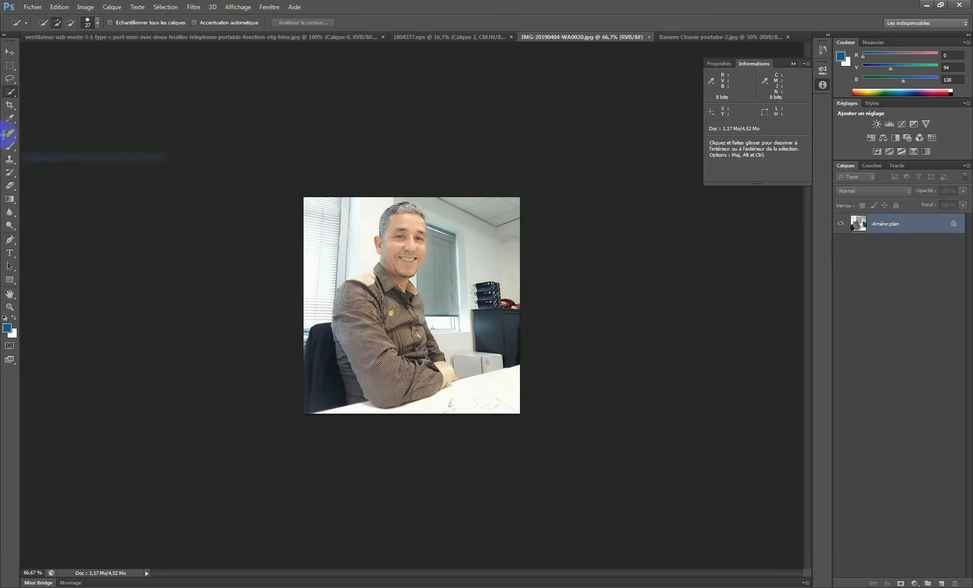
Step: Set the Quick Selection brush to 18 px with 97% hardness and 1% spacing
left_click(407, 163, "ctrl+space")
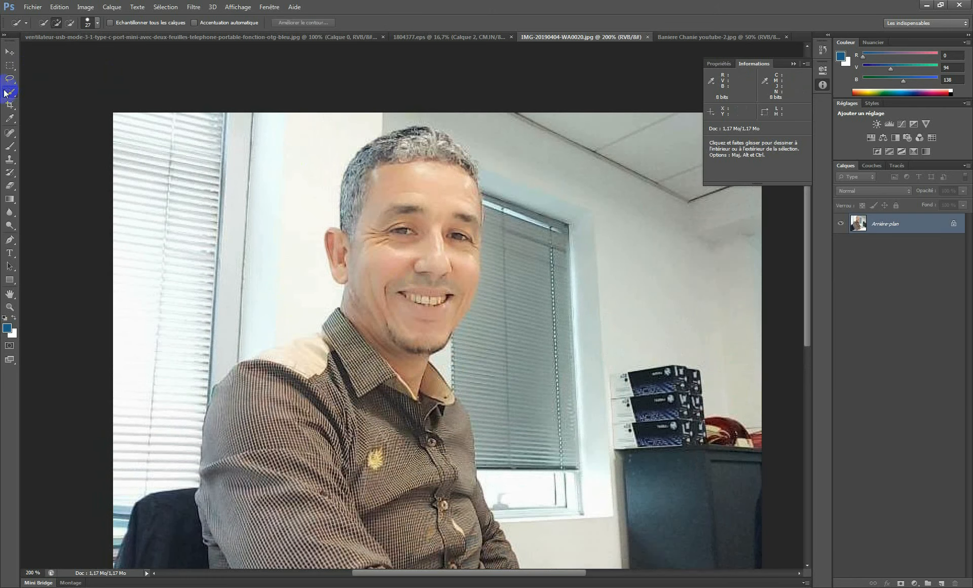
left_click(98, 23)
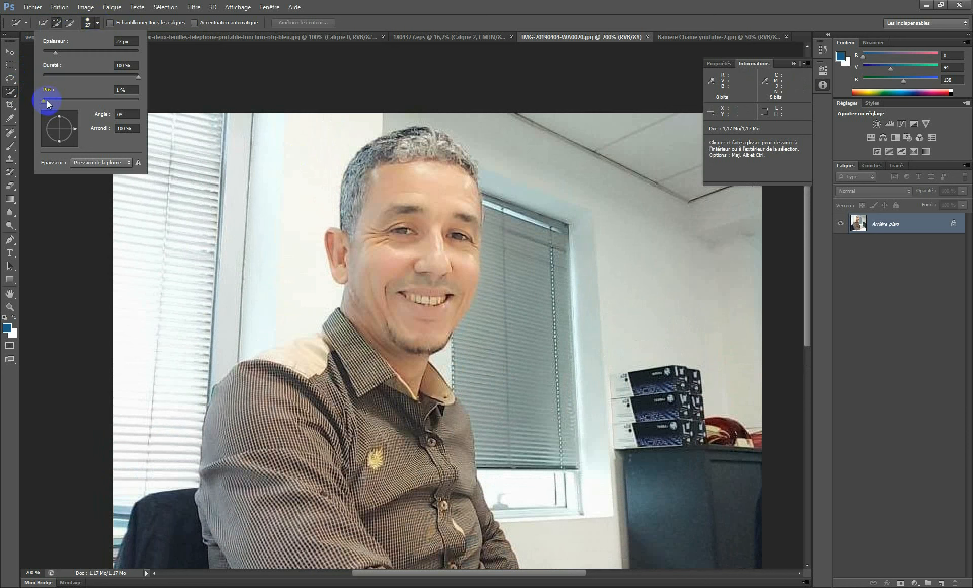
left_click(125, 90)
left_click_drag(41, 103, 112, 101)
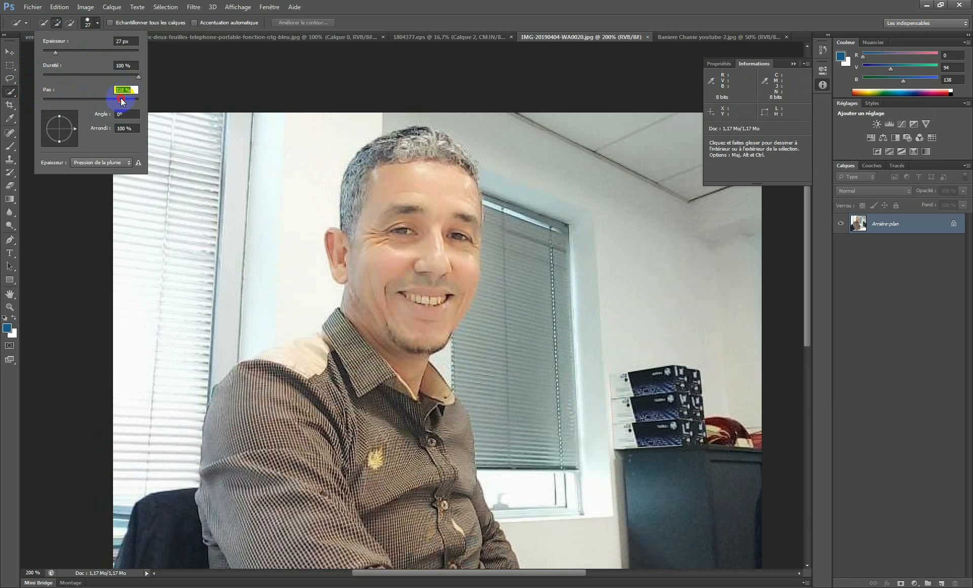
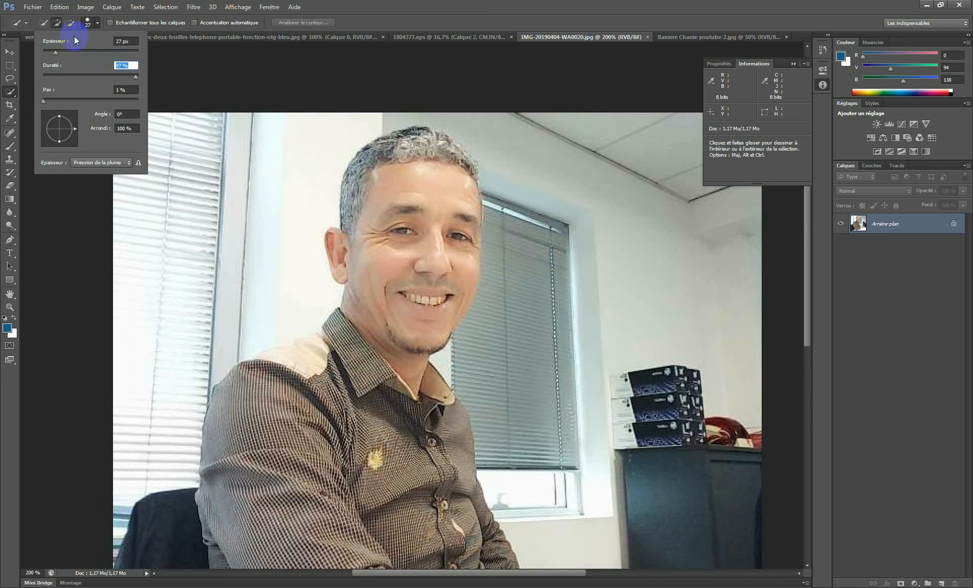
left_click_drag(56, 51, 64, 52)
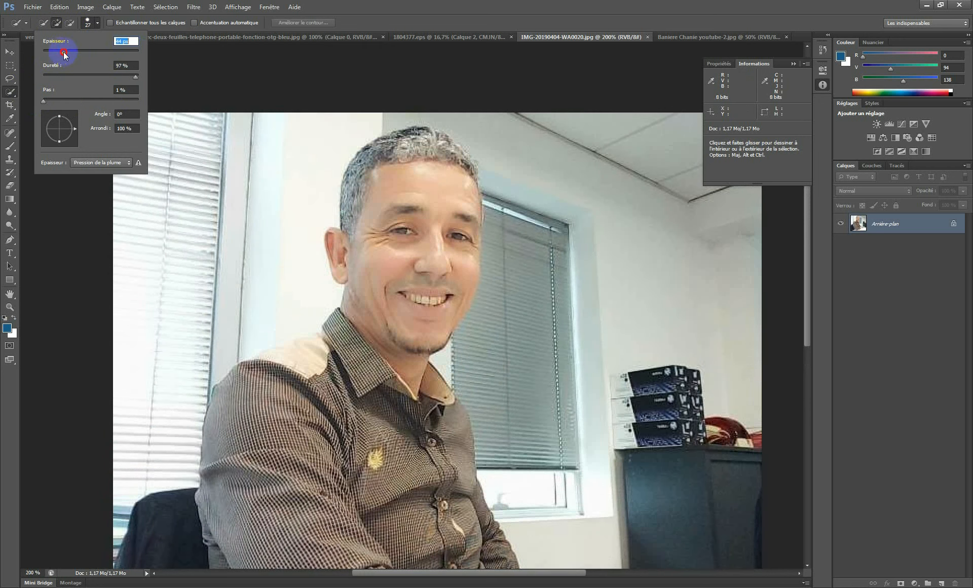
left_click(401, 6)
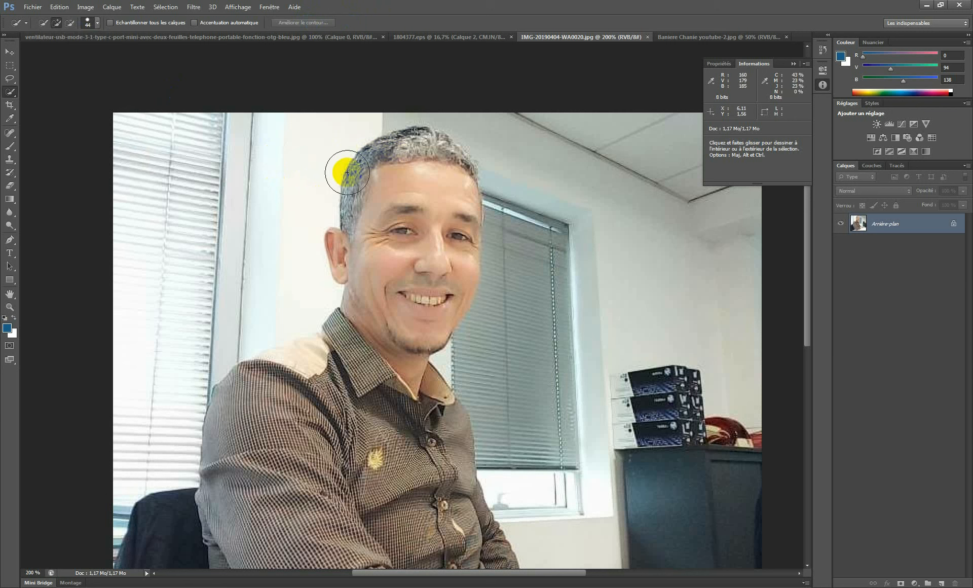
left_click(97, 22)
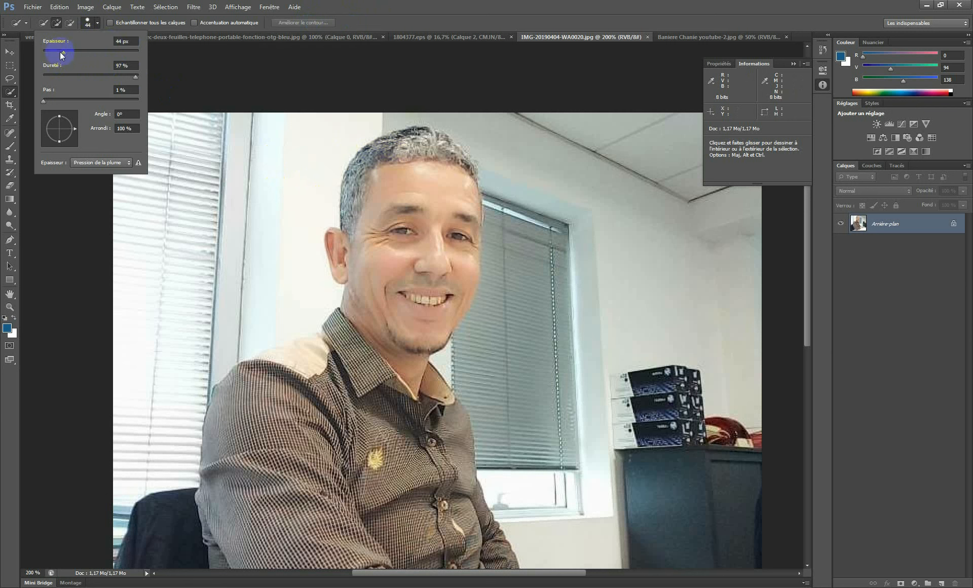
left_click_drag(61, 52, 53, 56)
left_click(443, 43)
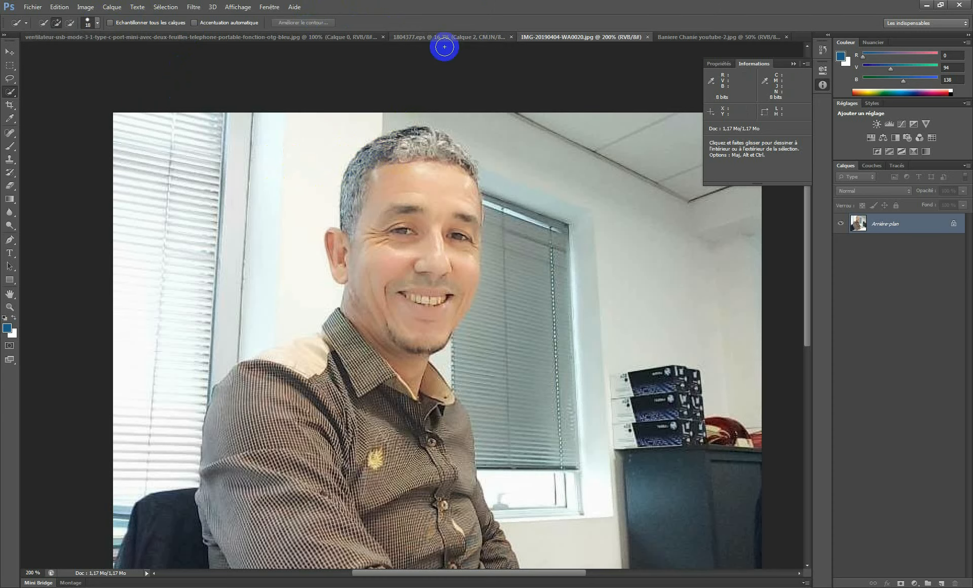
Step: Select the man's hair and face with the Quick Selection brush
left_click(429, 132, "ctrl")
scroll(429, 132, "down", 1)
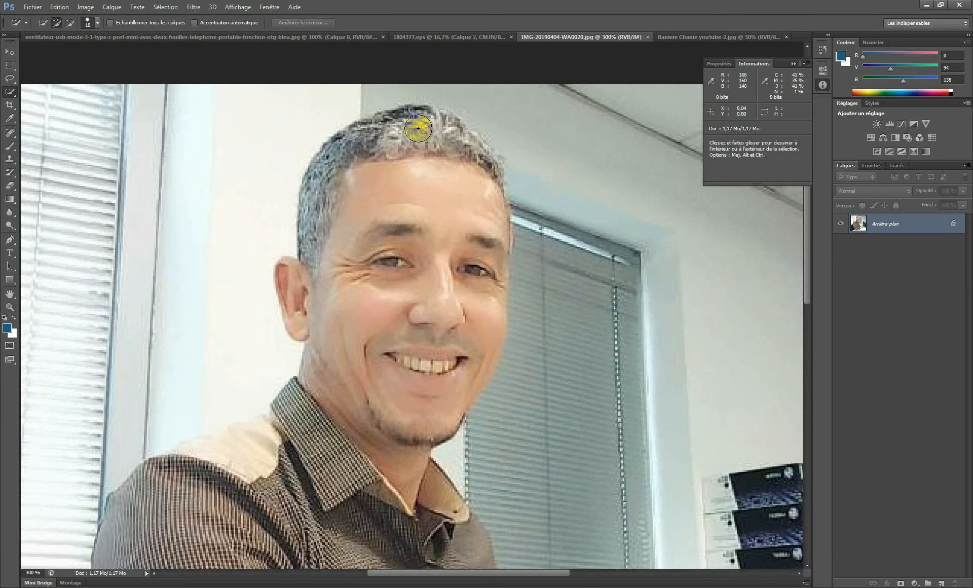
left_click_drag(419, 166, 427, 227)
scroll(427, 228, "down", 1)
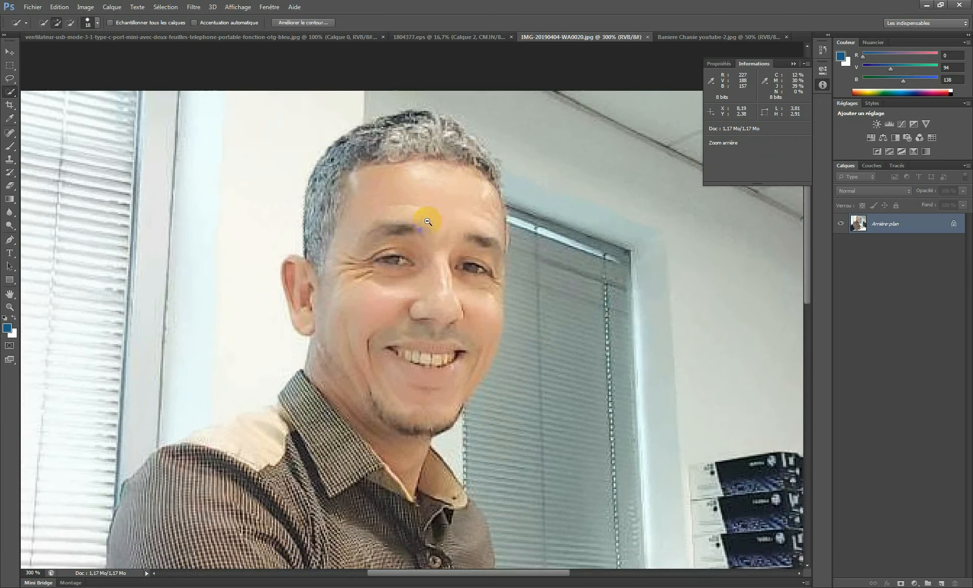
left_click_drag(458, 179, 431, 315)
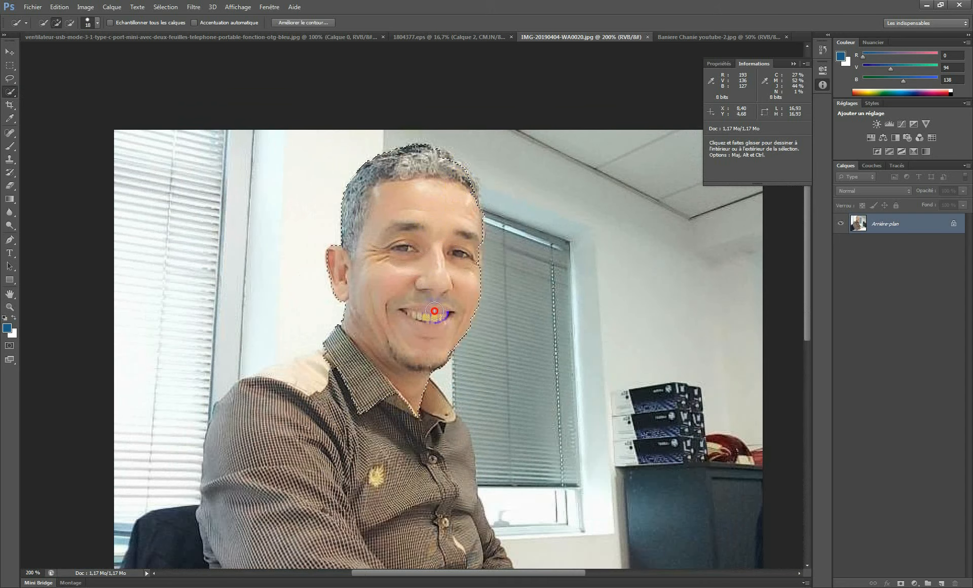
Step: Extend the selection over the man's shoulder, upper sleeve and the side of his shirt
mouse_move(416, 375)
left_mouse_down()
mouse_move(439, 259)
mouse_move(380, 359)
mouse_move(382, 298)
mouse_move(356, 191)
mouse_move(318, 225)
left_mouse_up()
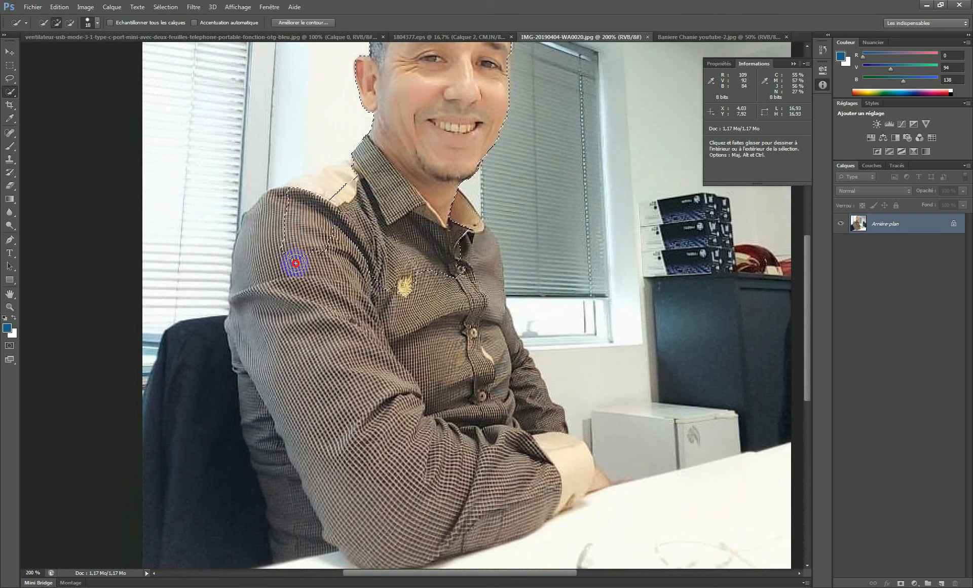
mouse_move(295, 263)
left_mouse_down()
mouse_move(293, 289)
mouse_move(330, 286)
mouse_move(345, 192)
mouse_move(334, 170)
mouse_move(323, 335)
mouse_move(300, 198)
mouse_move(263, 257)
left_mouse_up()
scroll(304, 283, "down", 2)
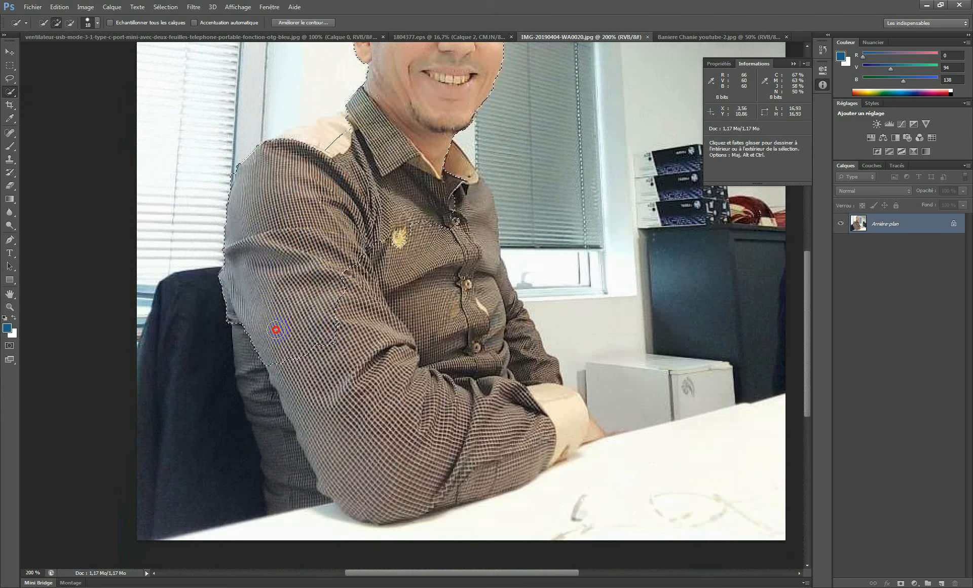
mouse_move(276, 330)
left_mouse_down()
mouse_move(268, 351)
mouse_move(287, 432)
left_mouse_up()
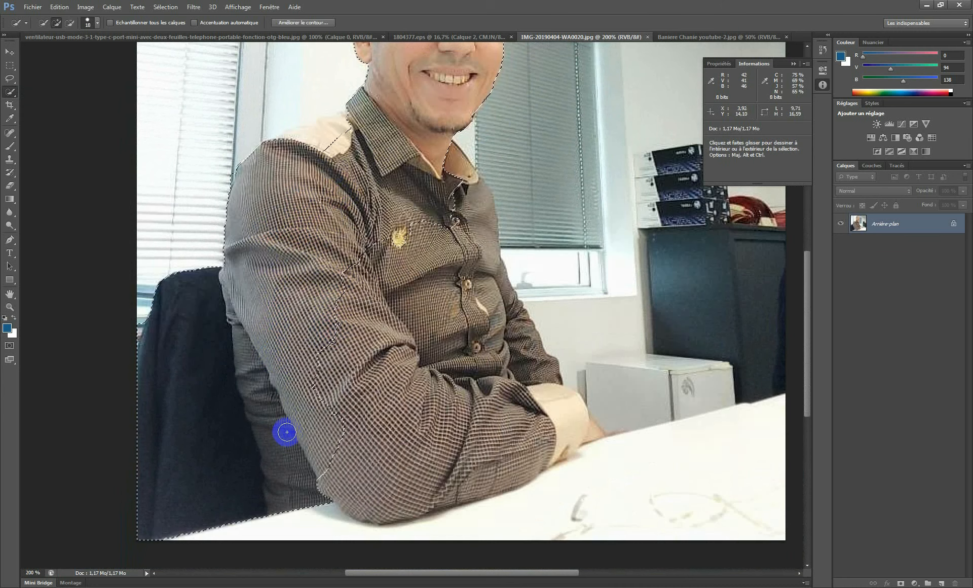
key("ctrl+d")
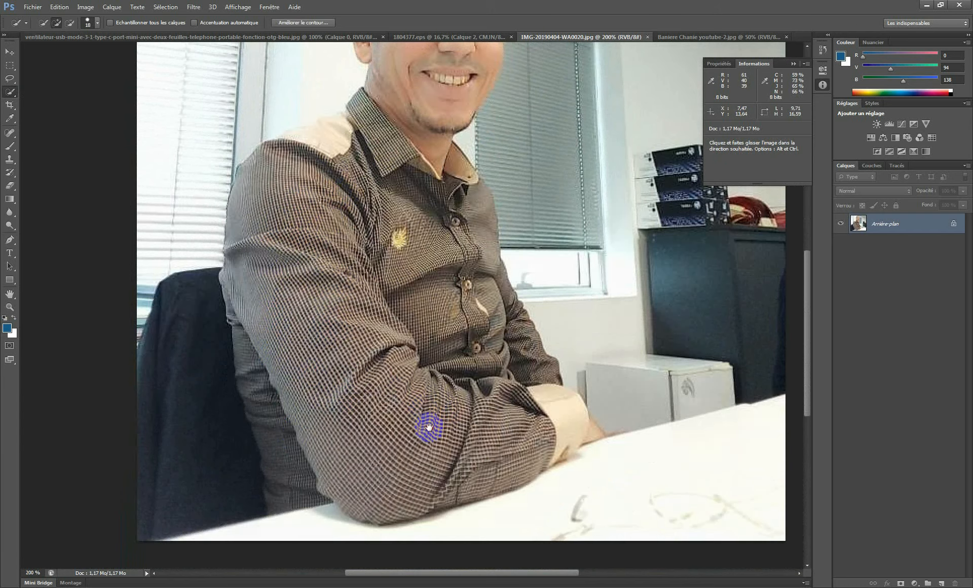
Step: Add the man's elbow, forearm and shirt front to the selection
left_click_drag(429, 428, 418, 376)
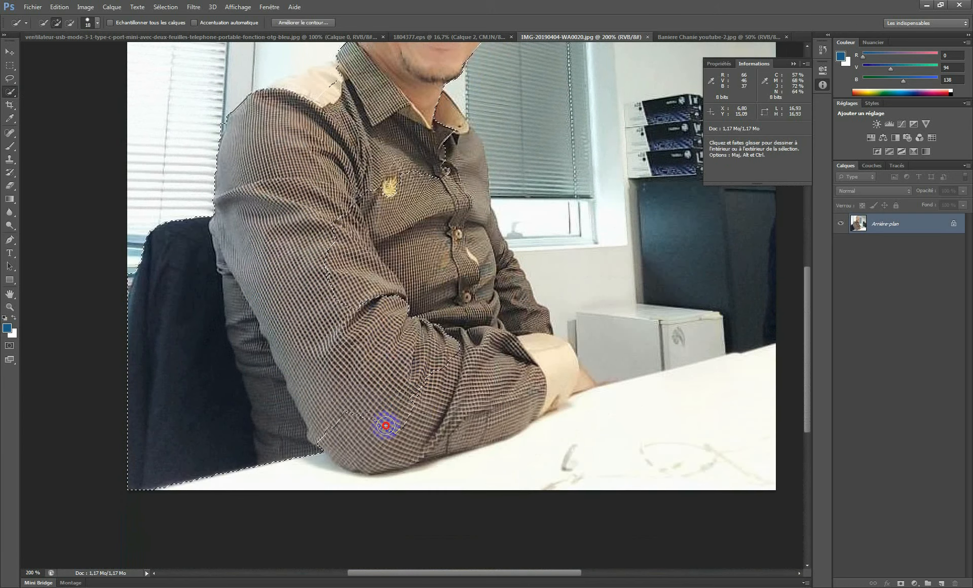
mouse_move(385, 425)
left_mouse_down()
mouse_move(380, 446)
mouse_move(424, 398)
left_mouse_up()
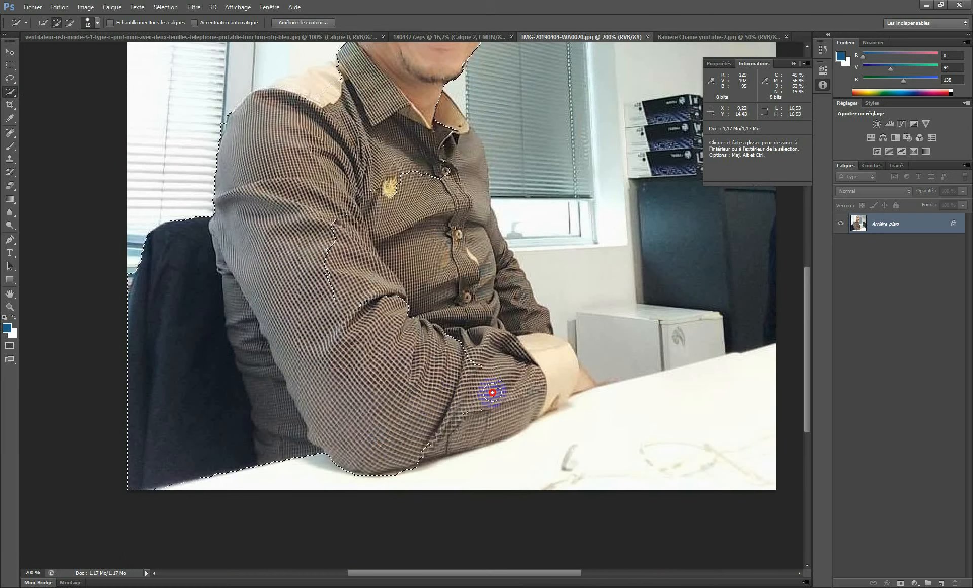
left_click_drag(492, 392, 494, 412)
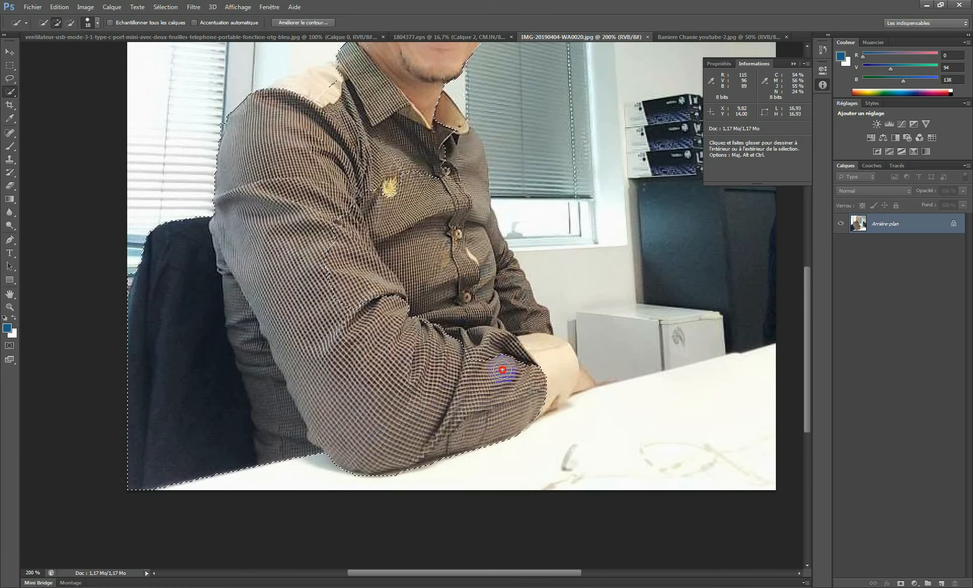
mouse_move(506, 371)
left_mouse_down()
mouse_move(457, 235)
mouse_move(447, 289)
mouse_move(433, 220)
mouse_move(460, 240)
mouse_move(441, 186)
mouse_move(419, 256)
mouse_move(480, 208)
left_mouse_up()
mouse_move(370, 110)
left_mouse_down()
mouse_move(334, 114)
mouse_move(262, 317)
mouse_move(241, 279)
mouse_move(268, 360)
mouse_move(339, 259)
left_mouse_up()
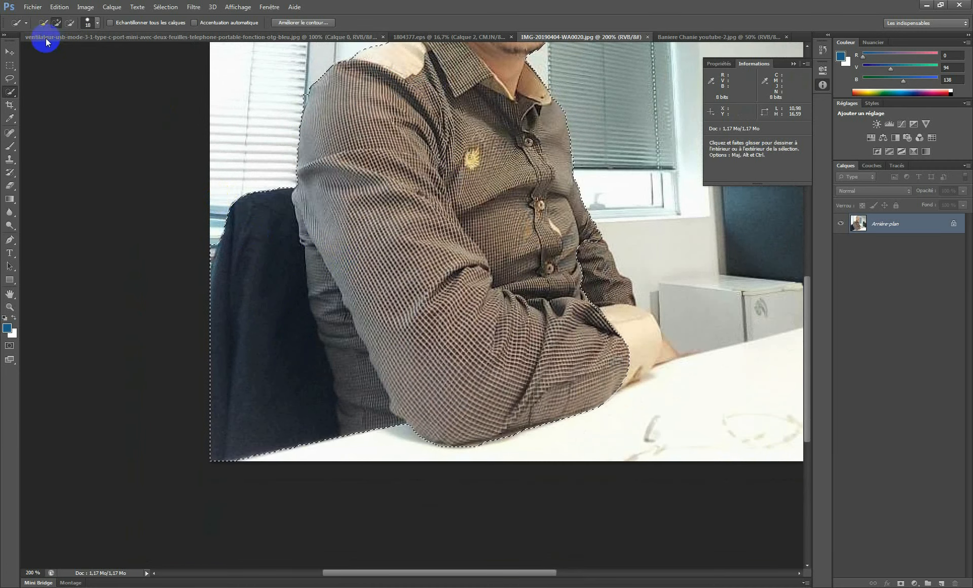
Step: Review the Quick Selection tool's subtract and add modes, and switch to the Rectangular Marquee tool for comparison
left_click(70, 23)
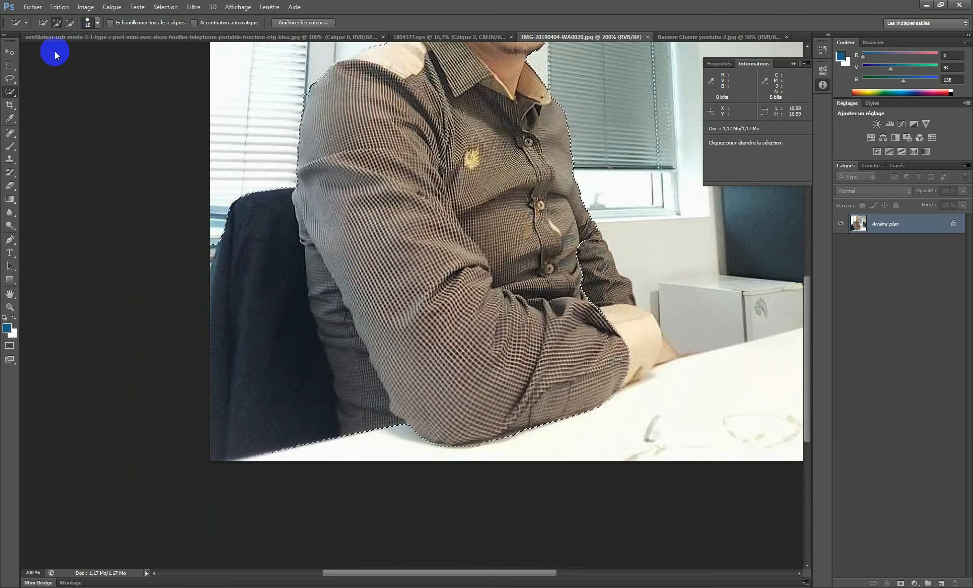
left_click(56, 23)
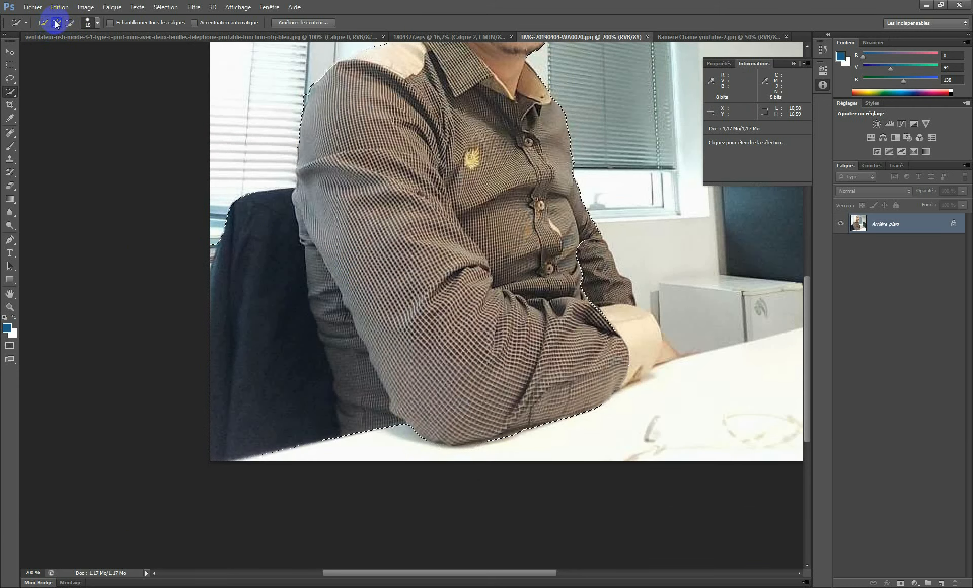
left_click(10, 65)
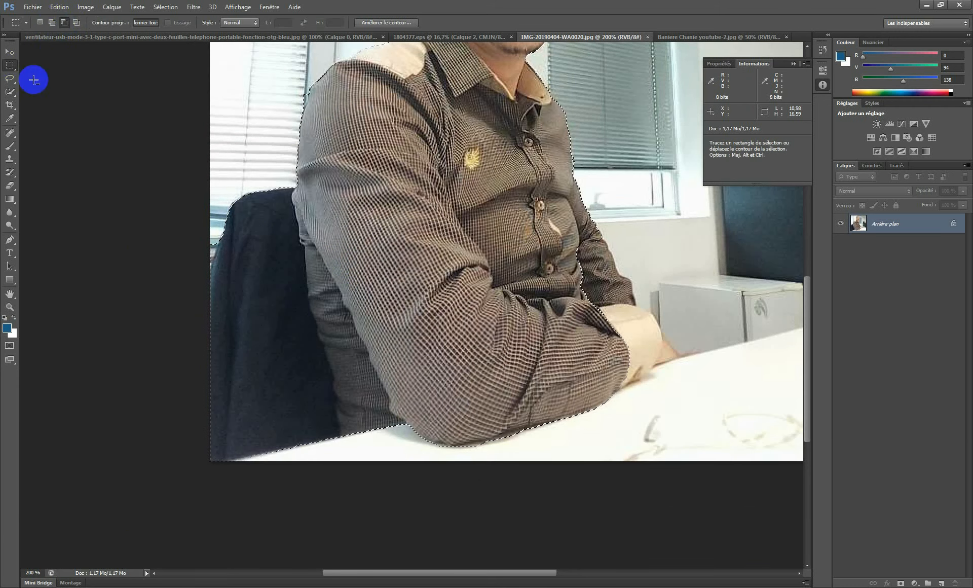
Step: Compare the Rectangular Marquee's add and subtract modes, and return to the Quick Selection tool
left_click(51, 23)
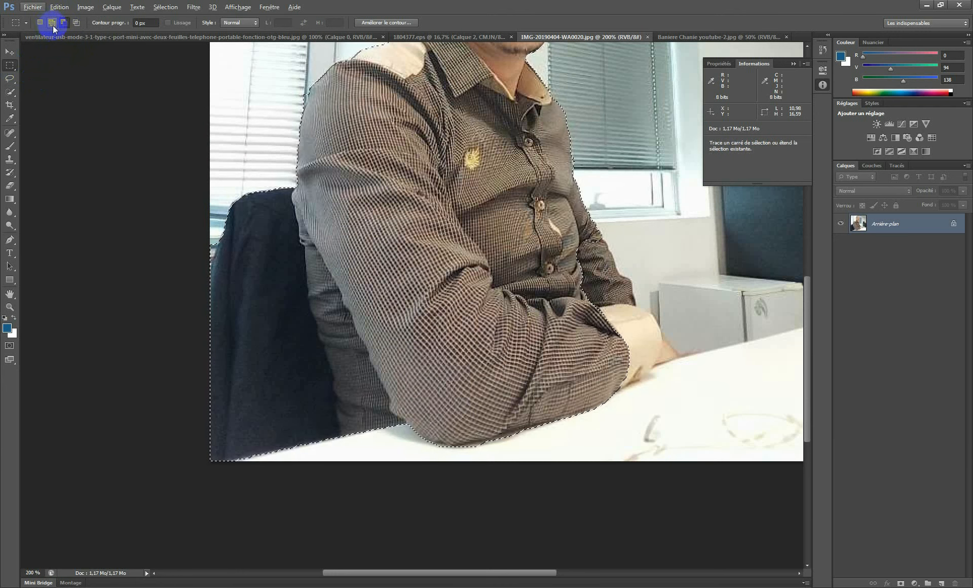
left_click(64, 23)
left_click(11, 92)
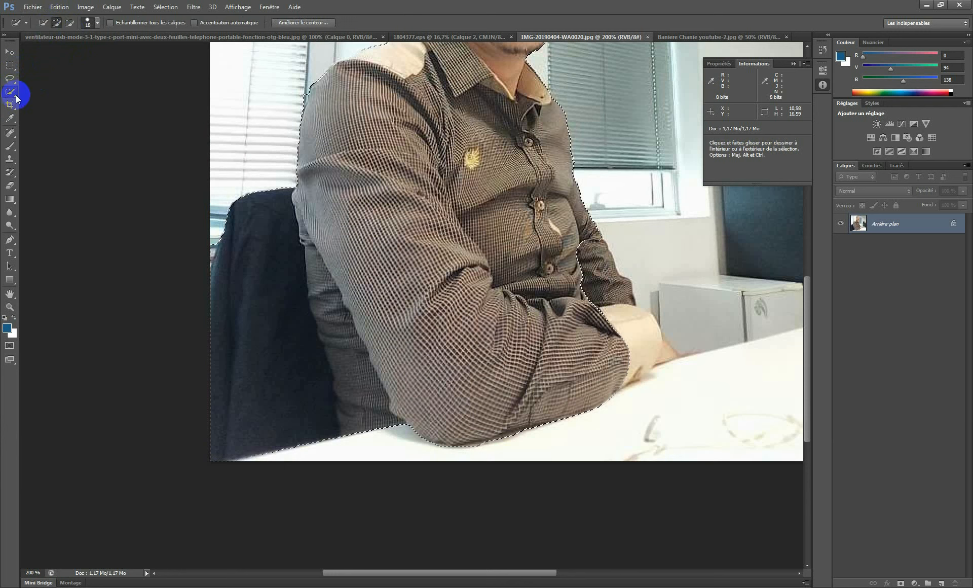
Step: Subtract the dark chair from the selection with Quick Selection, and add the man's far sleeve, cuff and hand
key("alt")
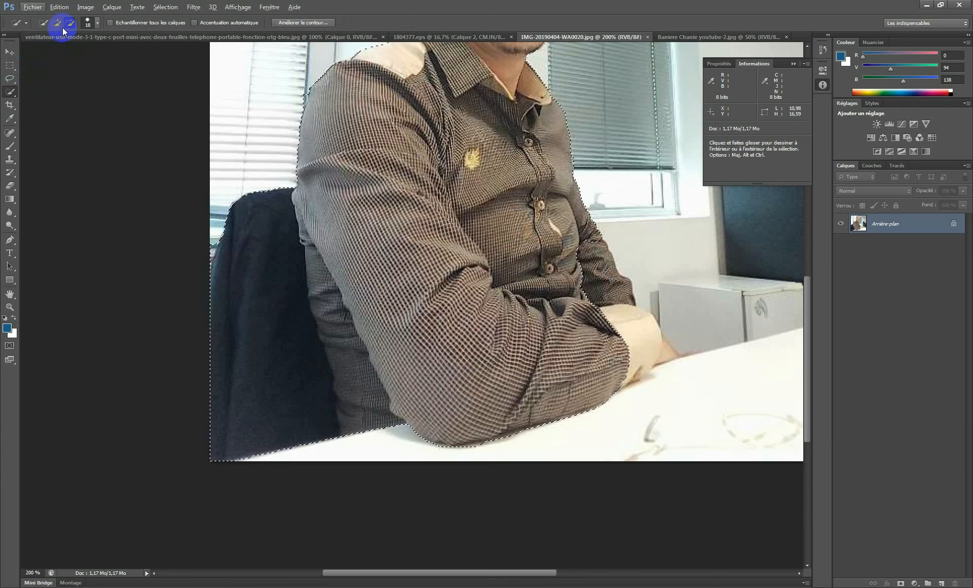
left_click(56, 23)
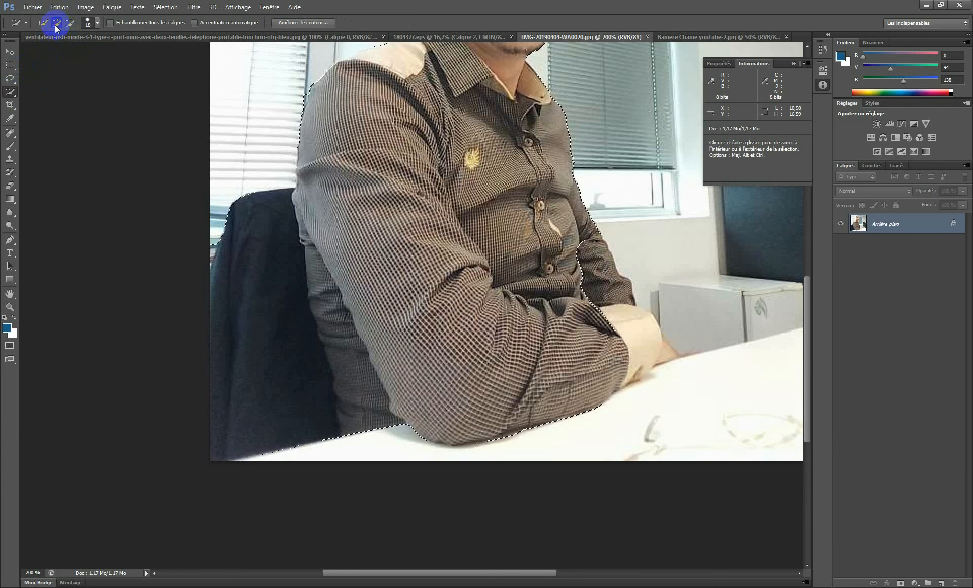
key("alt")
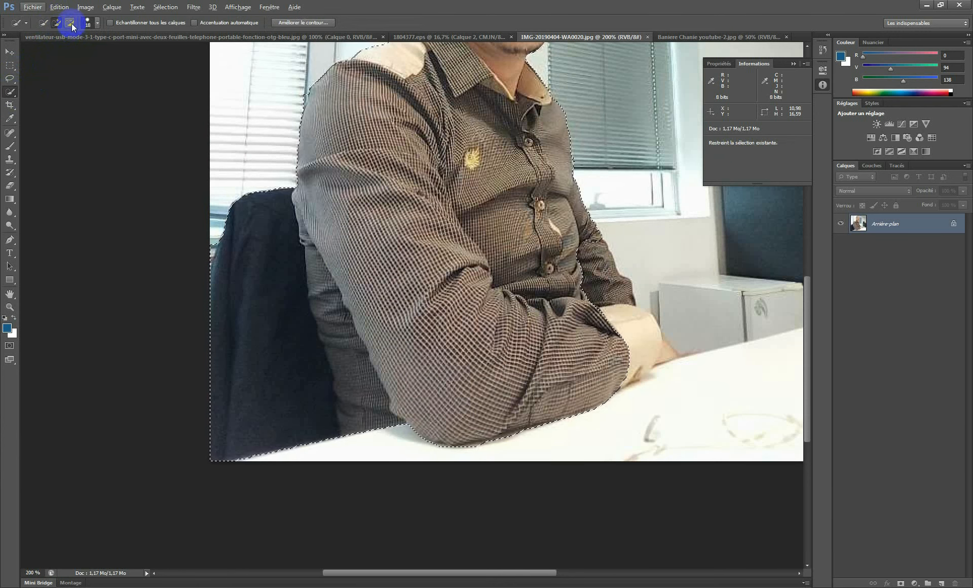
key("alt")
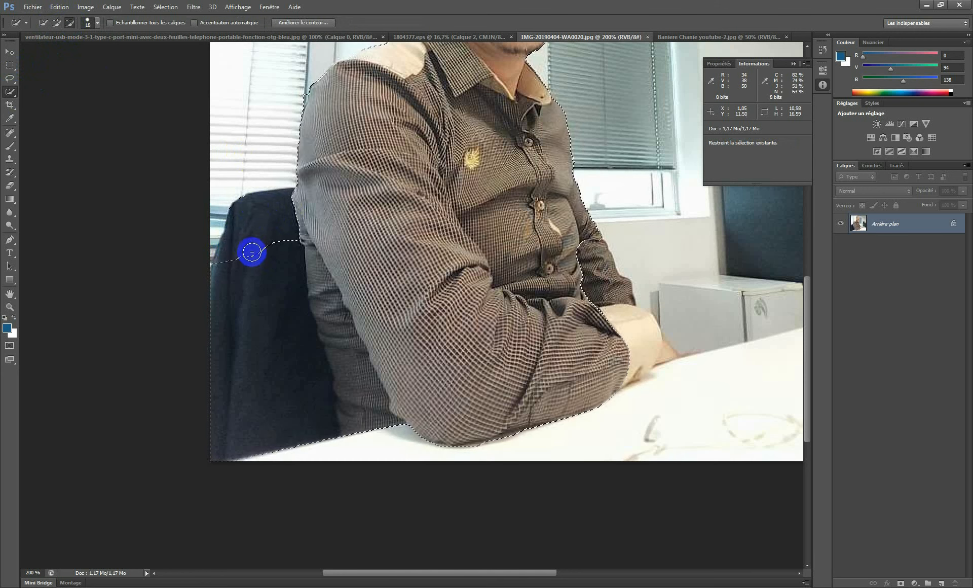
left_click(284, 447)
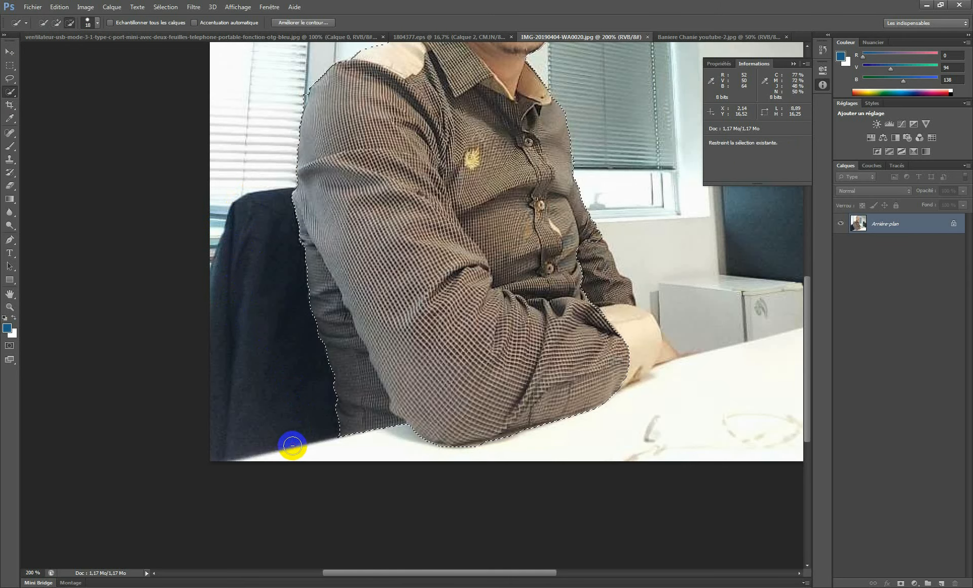
mouse_move(350, 284)
left_mouse_down()
mouse_move(381, 211)
mouse_move(361, 281)
mouse_move(385, 267)
mouse_move(474, 406)
mouse_move(512, 387)
mouse_move(526, 424)
left_mouse_up()
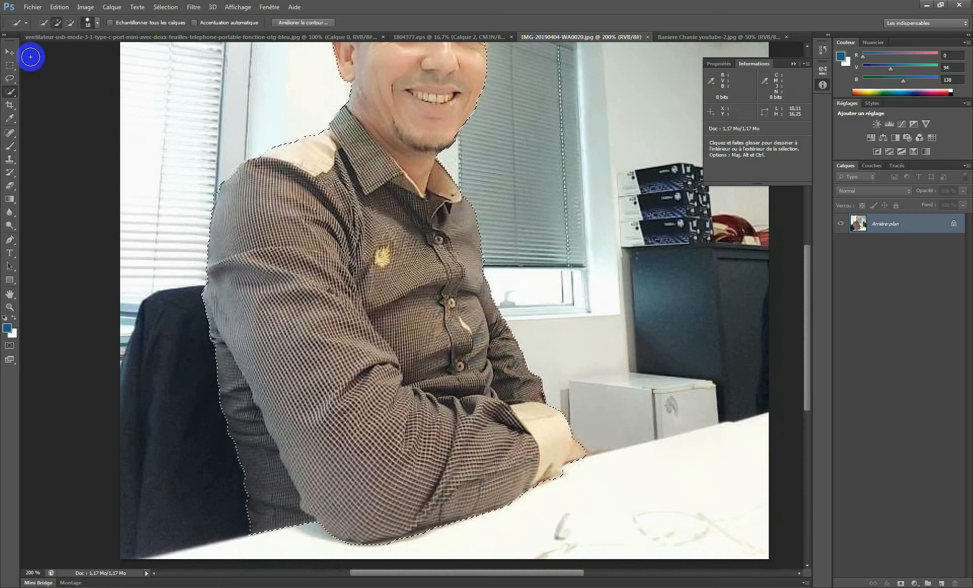
Step: Switch to the Lasso tool and set it to add to the existing selection
left_click(9, 78)
left_click(52, 22)
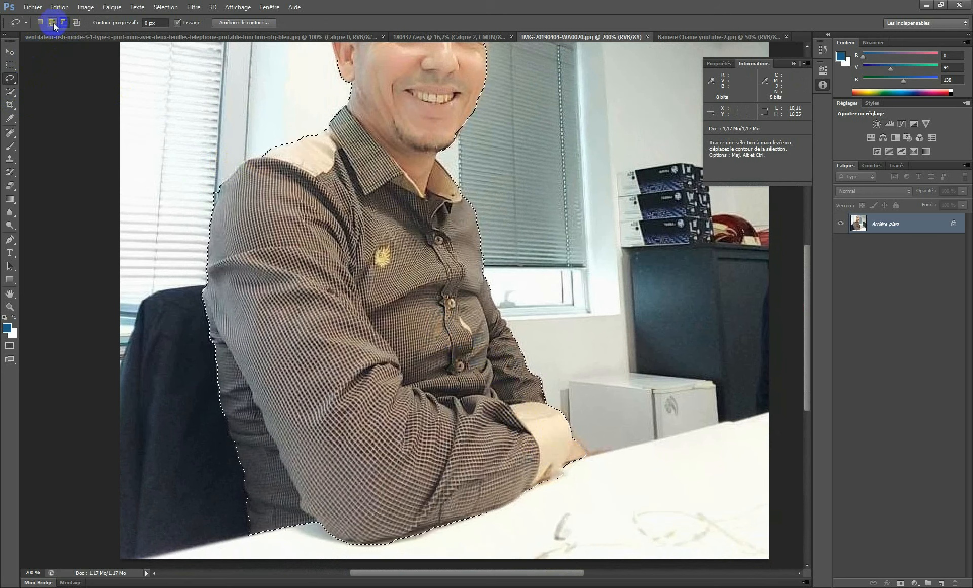
left_click(52, 22)
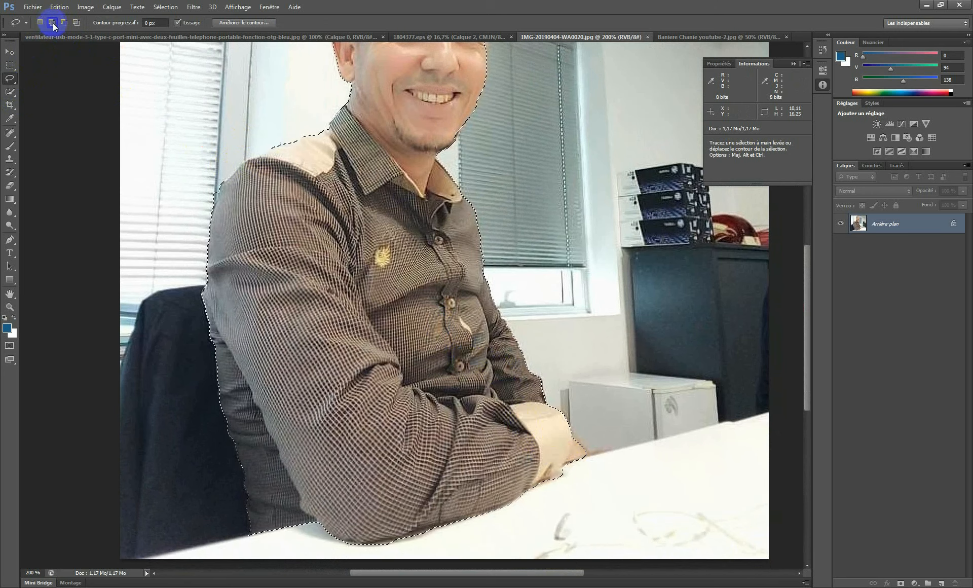
left_click(9, 80)
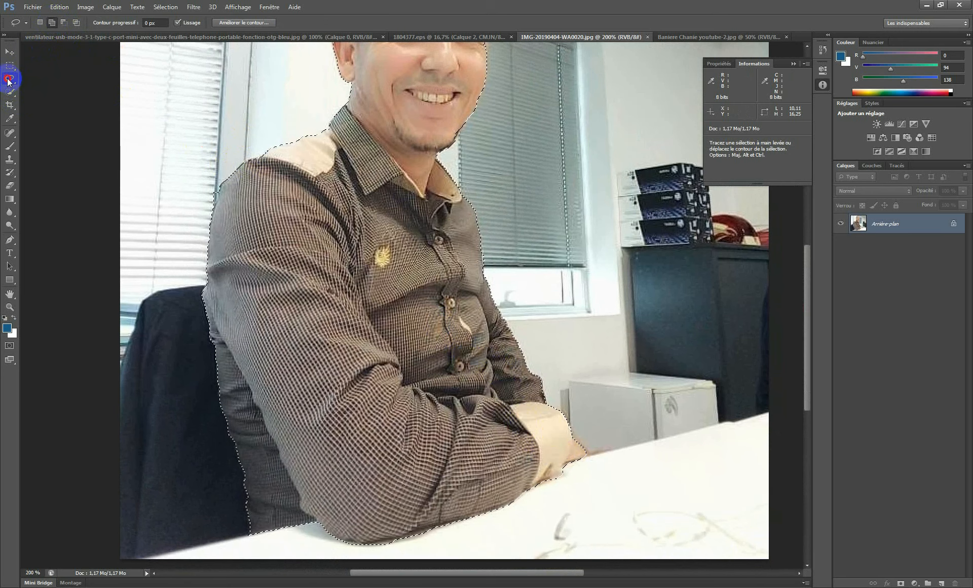
left_click(31, 77)
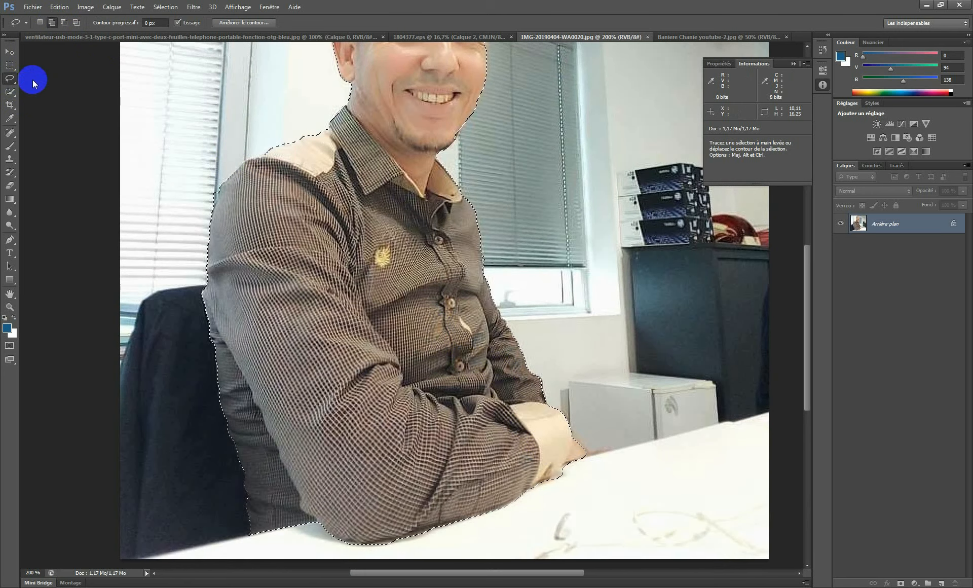
Step: Add the missed strip of hair above the forehead, on the window side, to the selection with the Lasso
left_click_drag(382, 207, 398, 290)
left_click(397, 213, "ctrl")
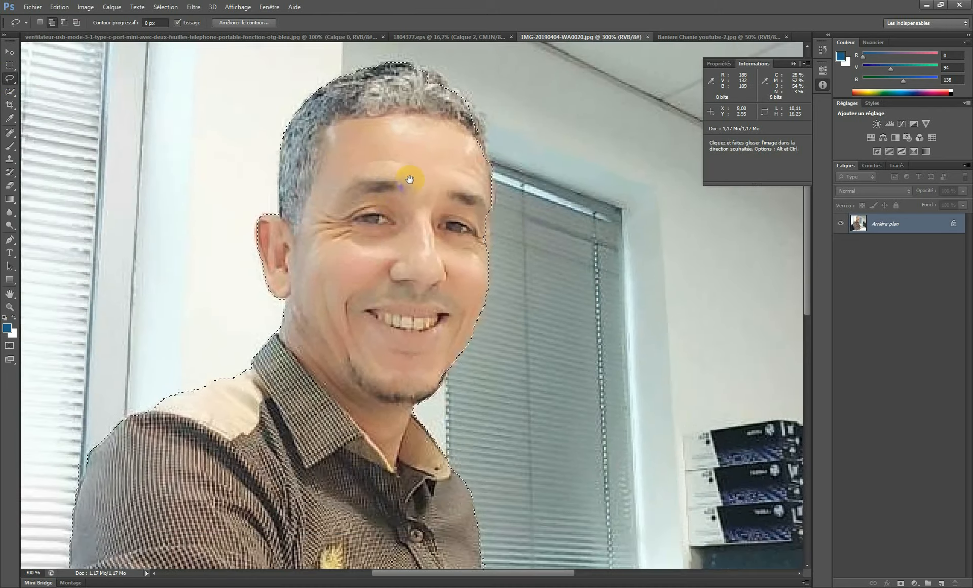
mouse_move(414, 154)
left_mouse_down()
mouse_move(394, 296)
mouse_move(348, 274)
mouse_move(399, 306)
left_mouse_up()
left_click(394, 296, "ctrl")
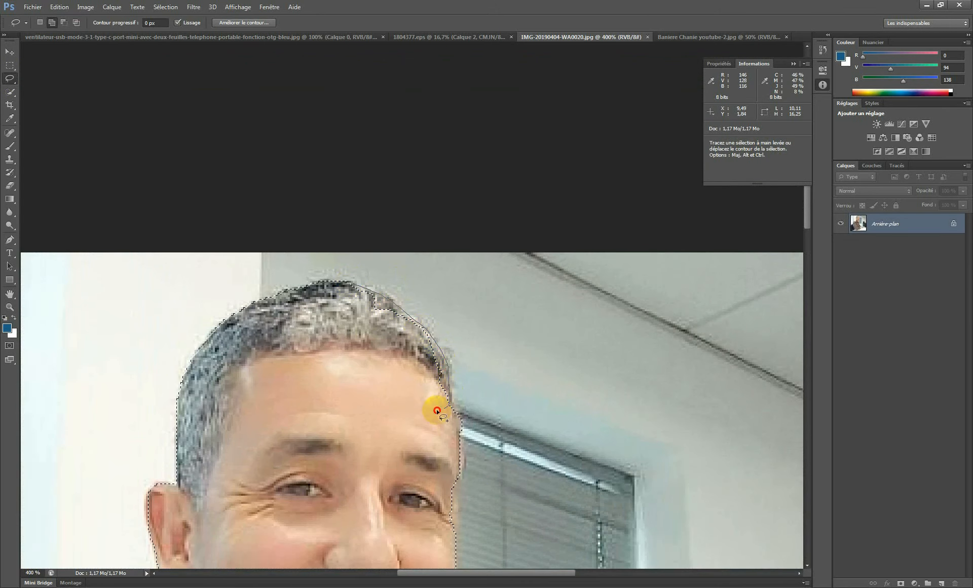
left_click_drag(437, 411, 348, 305)
scroll(397, 256, "down", 5)
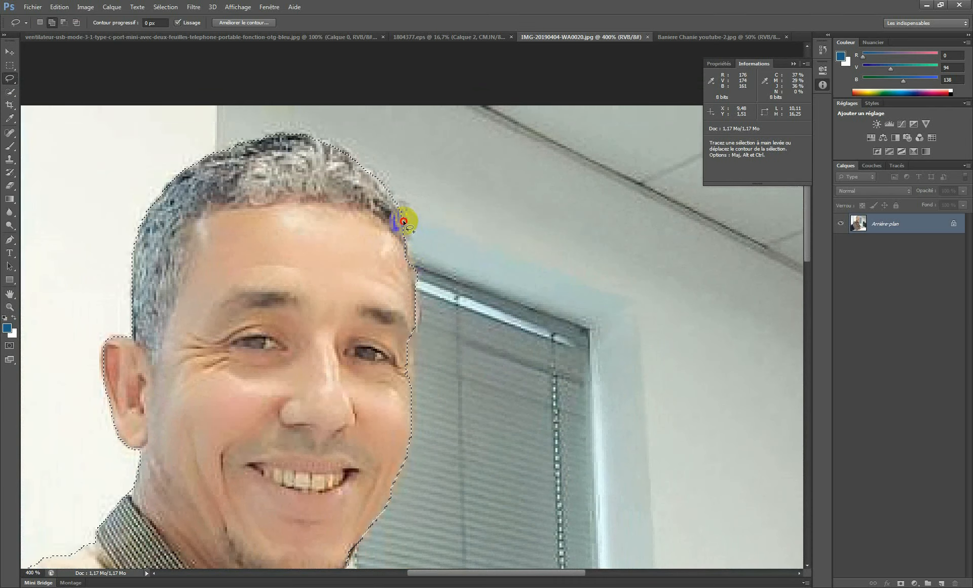
Step: Refine the selection edge along the man's temple and the window side of his face with the Lasso
left_click_drag(408, 277, 423, 282)
mouse_move(413, 267)
left_mouse_down()
mouse_move(419, 324)
mouse_move(441, 234)
left_mouse_up()
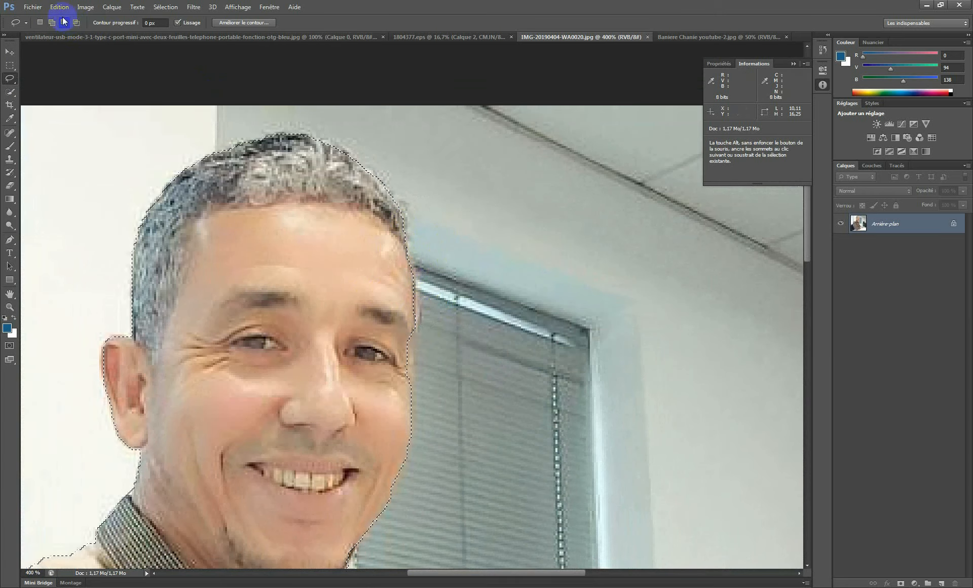
scroll(431, 254, "down", 5)
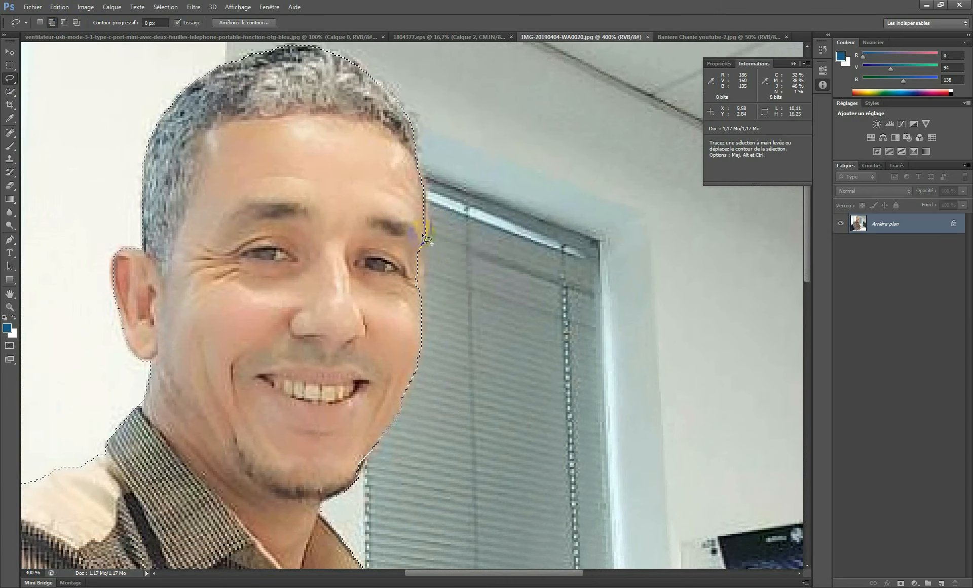
left_click_drag(422, 262, 422, 263)
mouse_move(414, 300)
left_mouse_down()
mouse_move(399, 235)
mouse_move(446, 266)
mouse_move(433, 285)
mouse_move(429, 343)
mouse_move(446, 250)
left_mouse_up()
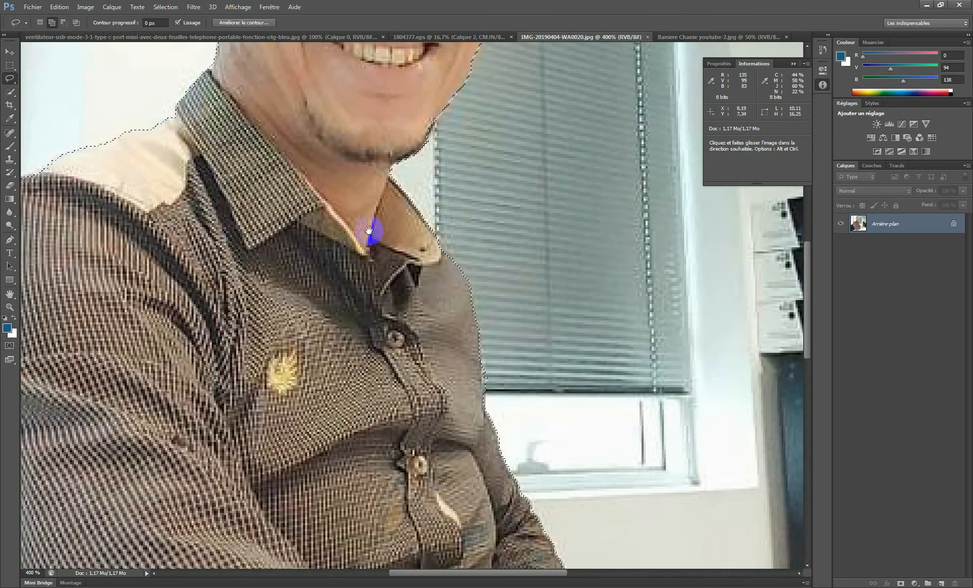
Step: Trim the selection edge beside the man's near shoulder with the Lasso in subtract mode
left_click_drag(374, 228, 493, 282)
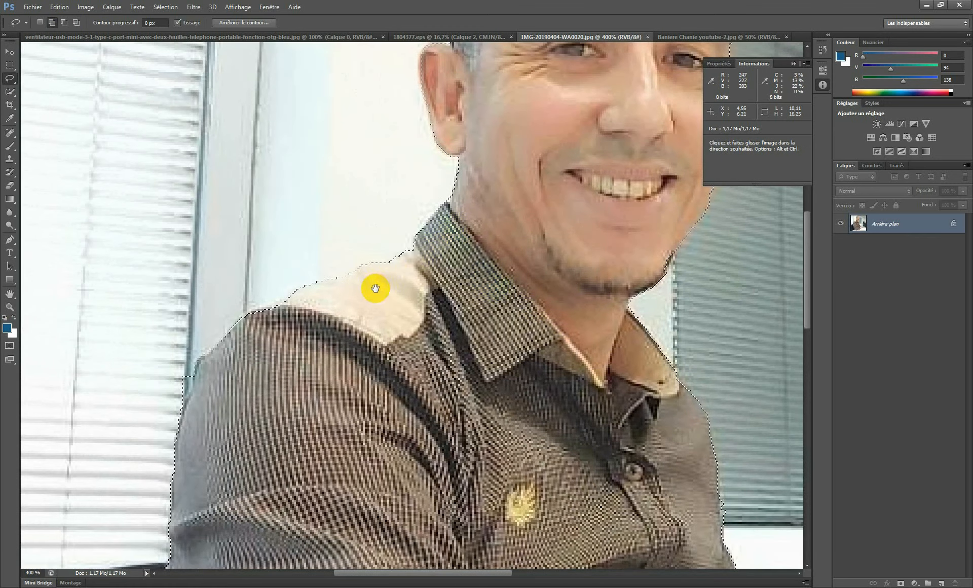
scroll(373, 282, "down", 5)
mouse_move(196, 217)
left_mouse_down()
mouse_move(205, 221)
mouse_move(184, 227)
mouse_move(209, 214)
mouse_move(184, 254)
mouse_move(185, 178)
left_mouse_up()
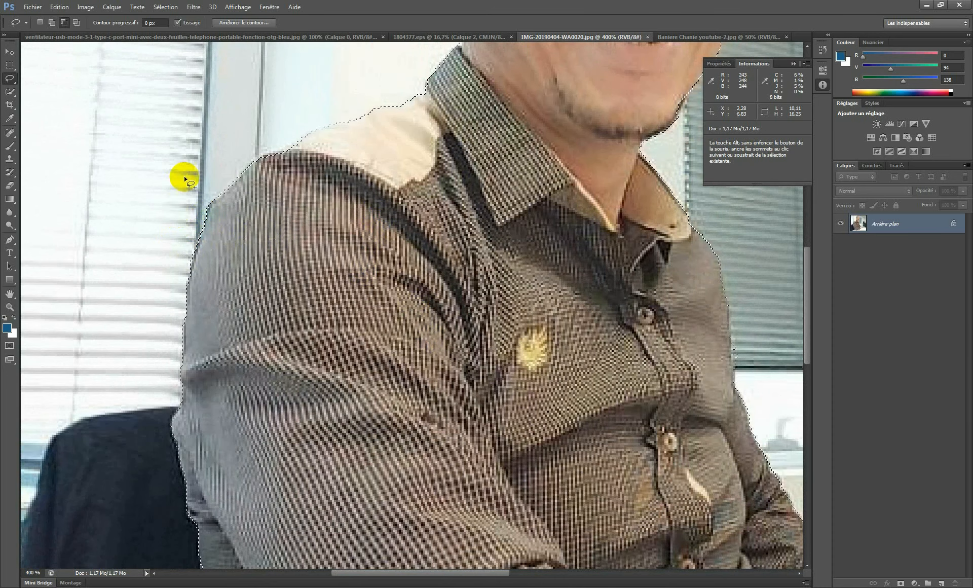
Step: Subtract the strips of white table beneath the man's forearm and elbow from the selection with the Lasso
scroll(326, 232, "down", 6)
scroll(416, 355, "down", 10)
scroll(374, 226, "right", 5)
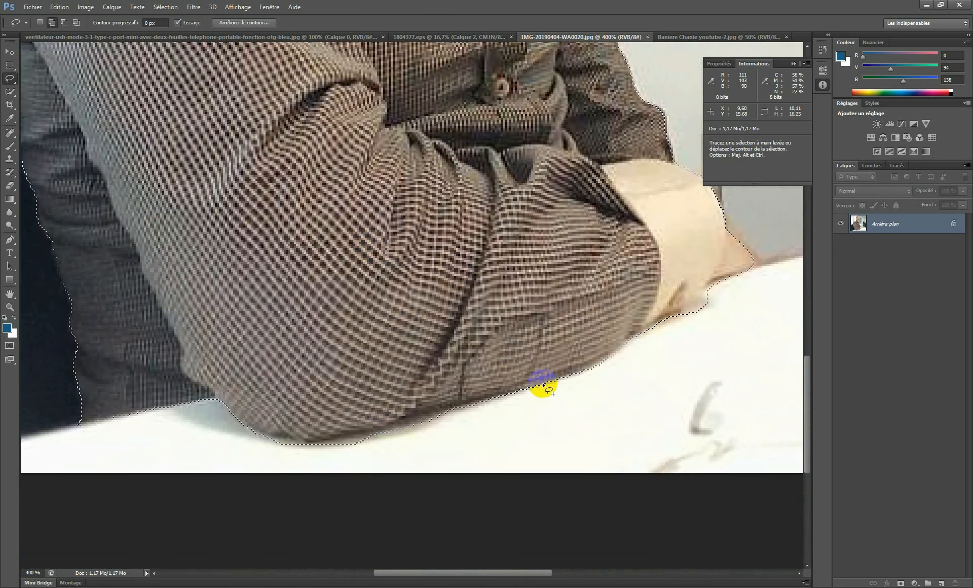
left_click_drag(528, 394, 444, 409)
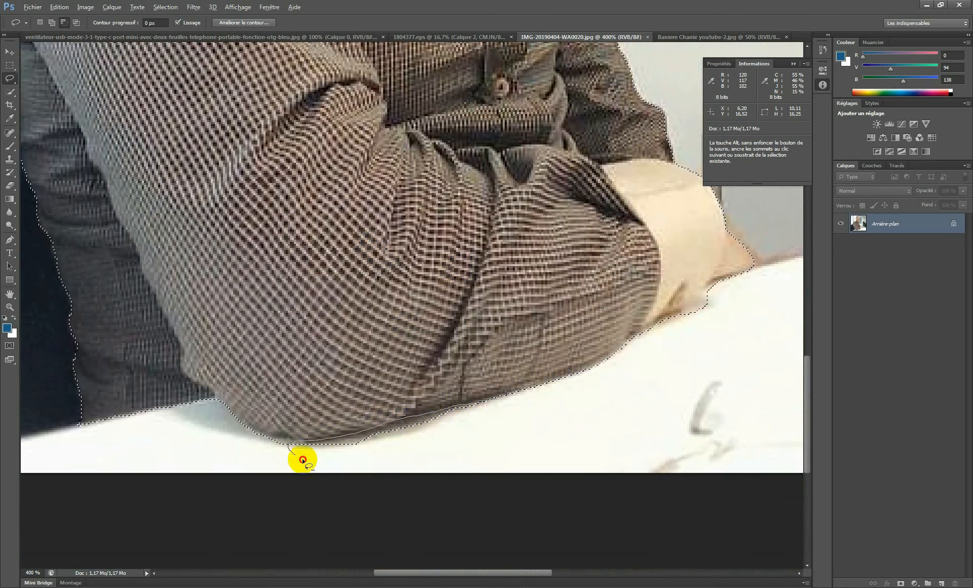
left_click_drag(303, 460, 570, 413)
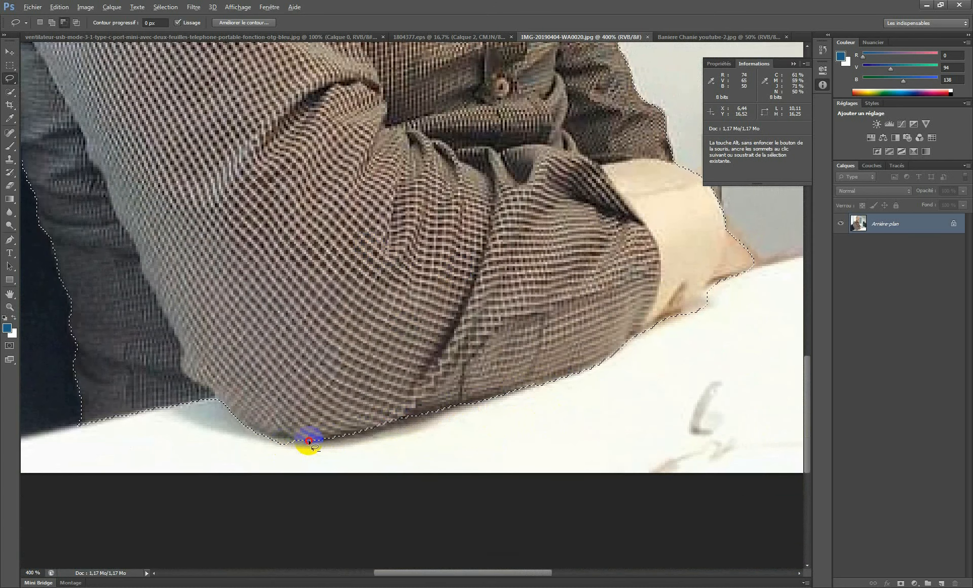
mouse_move(270, 436)
left_mouse_down()
mouse_move(227, 457)
mouse_move(228, 474)
mouse_move(267, 496)
left_mouse_up()
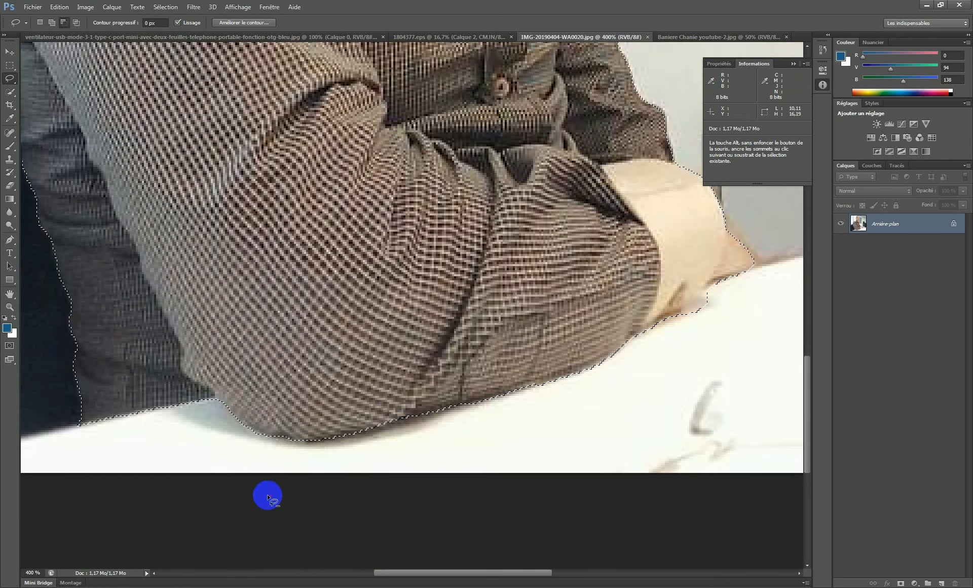
Step: Subtract the bit of table beneath the man's cuff and wrist from the selection with the Lasso
key("space")
left_click_drag(540, 365, 387, 412)
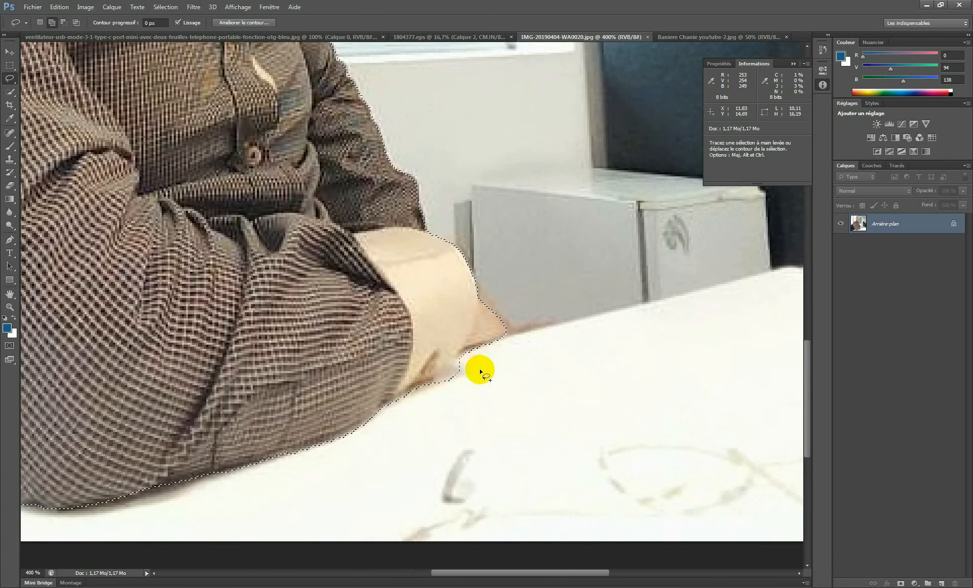
left_click_drag(469, 354, 471, 348)
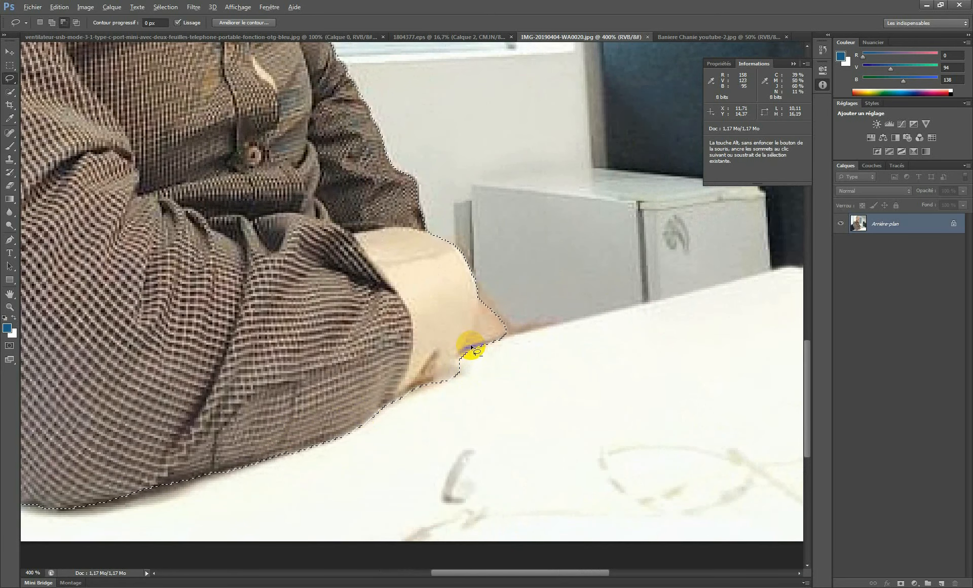
mouse_move(416, 387)
left_mouse_down()
mouse_move(522, 365)
mouse_move(512, 401)
left_mouse_up()
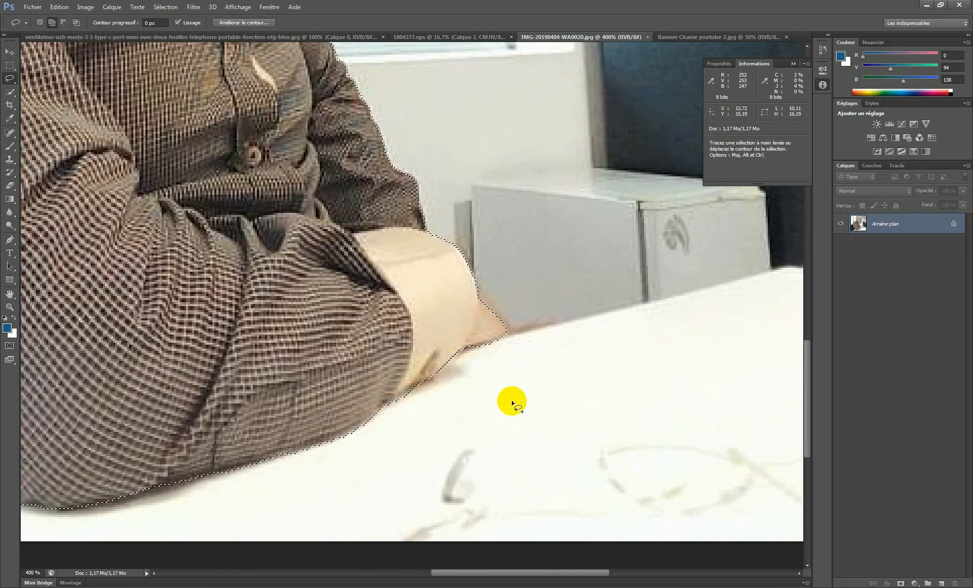
Step: Feather the man's selection with a radius of 1 pixel
key("space")
scroll(463, 276, "down", 2)
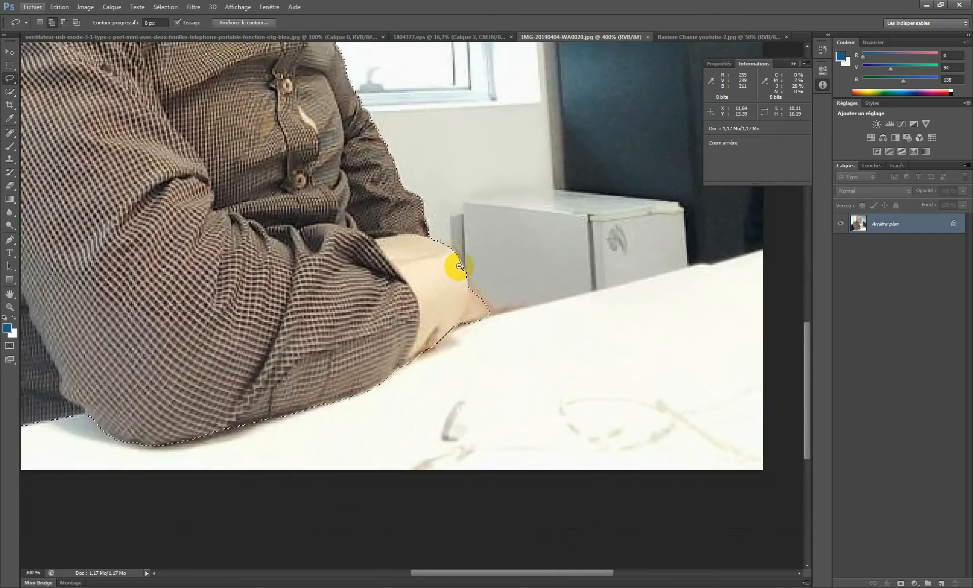
scroll(469, 317, "up", 2)
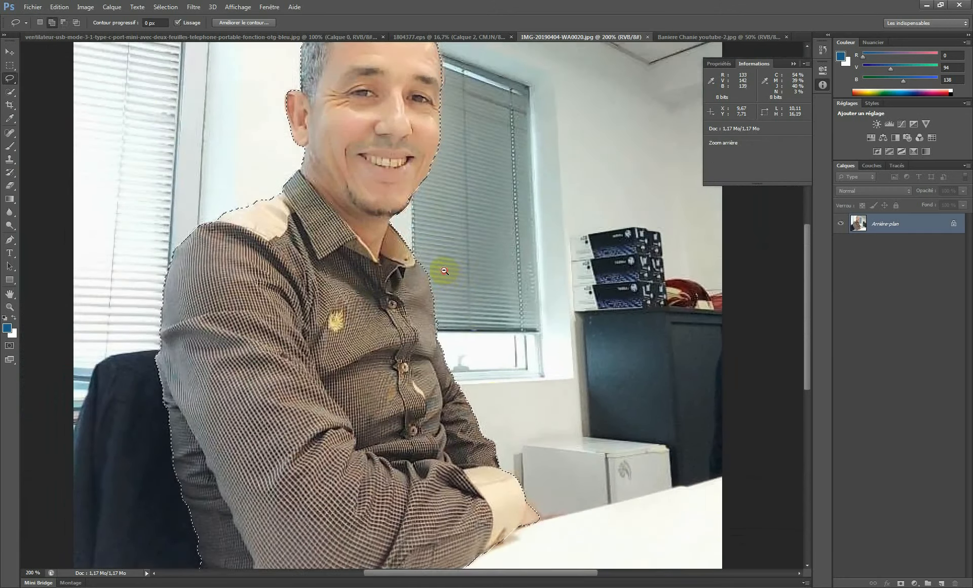
scroll(446, 272, "down", 1)
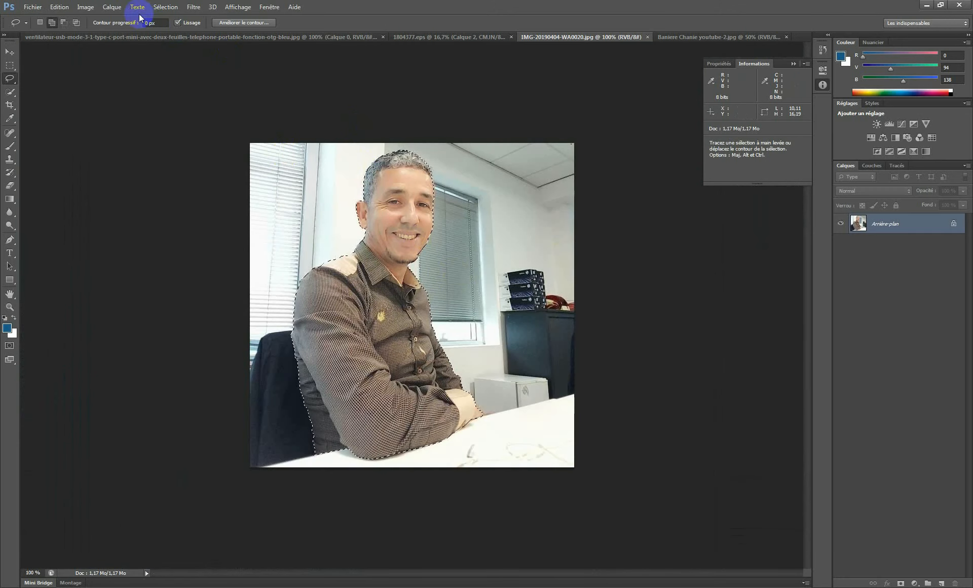
left_click(165, 6)
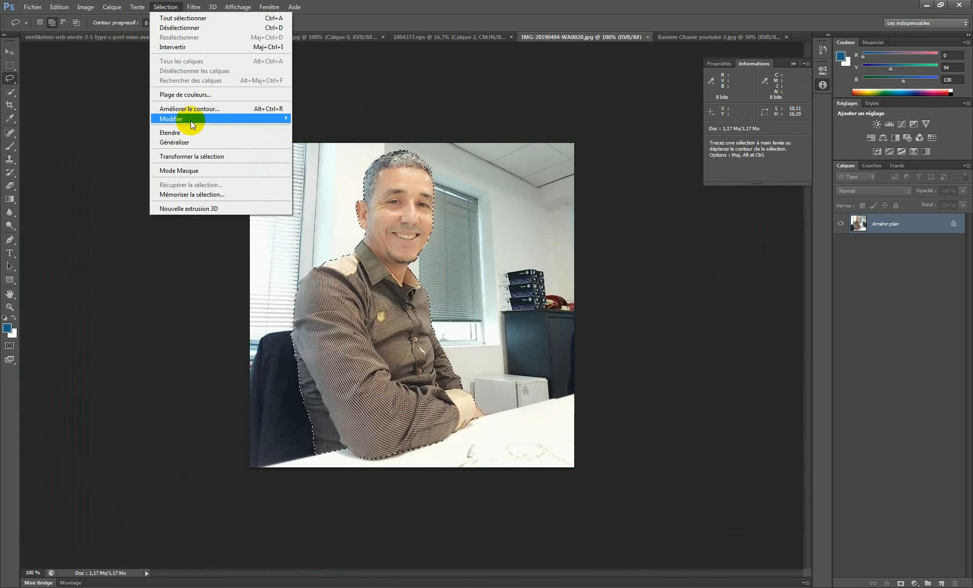
mouse_move(190, 120)
left_click(340, 156)
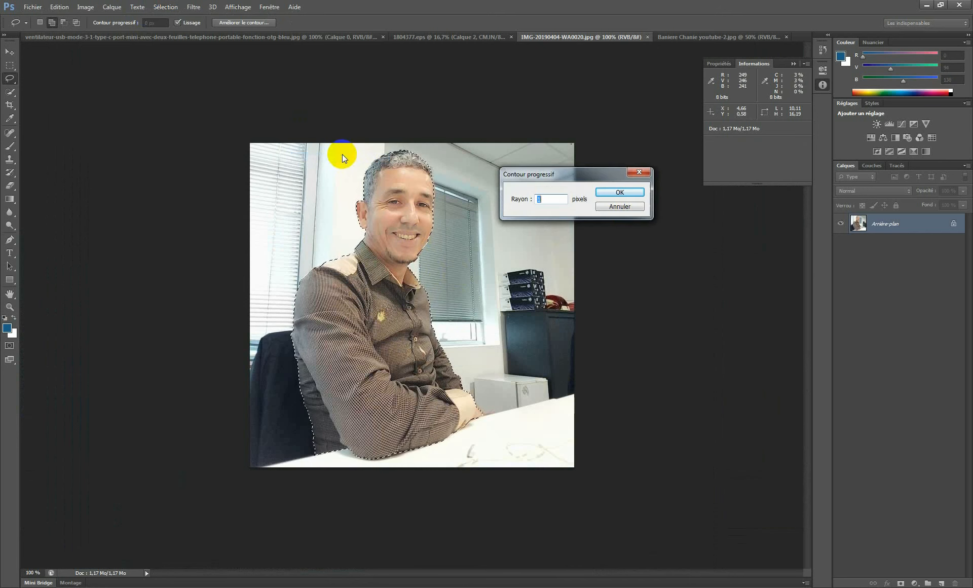
left_click(609, 191)
Step: Copy the selected man to a new layer, hide the background layer, and move the cutout down to the canvas's lower-left corner
left_click(9, 52)
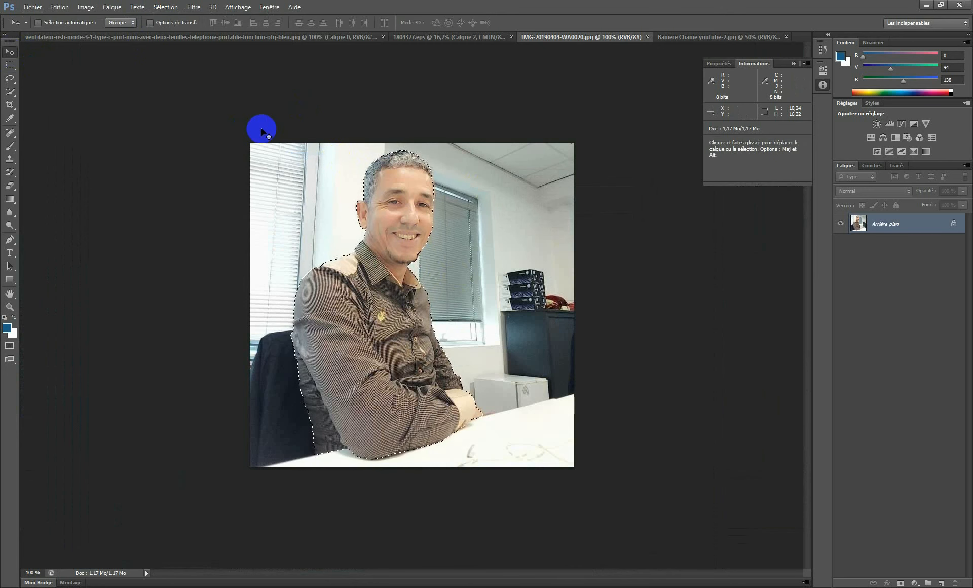
key("ctrl+j")
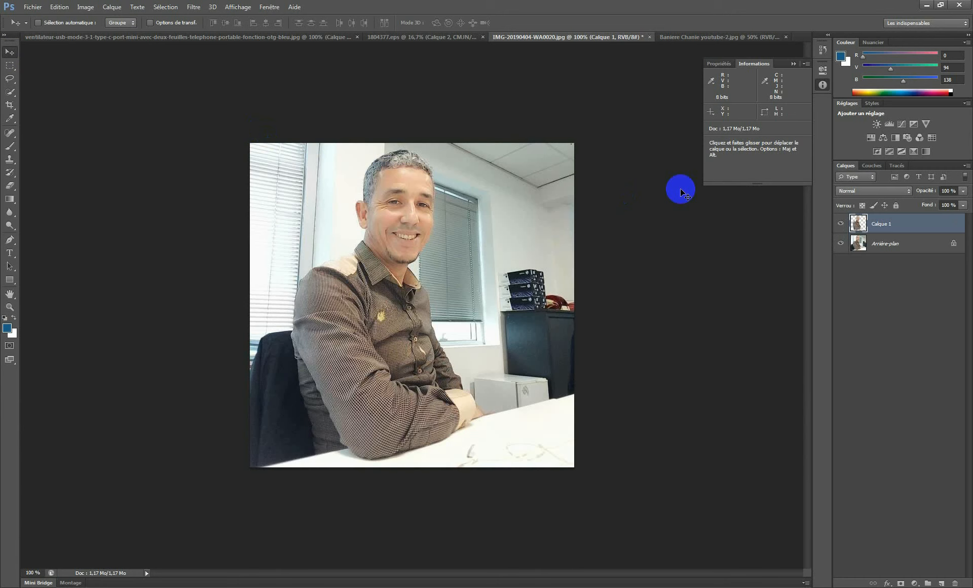
left_click(839, 243)
left_click_drag(416, 207, 356, 262)
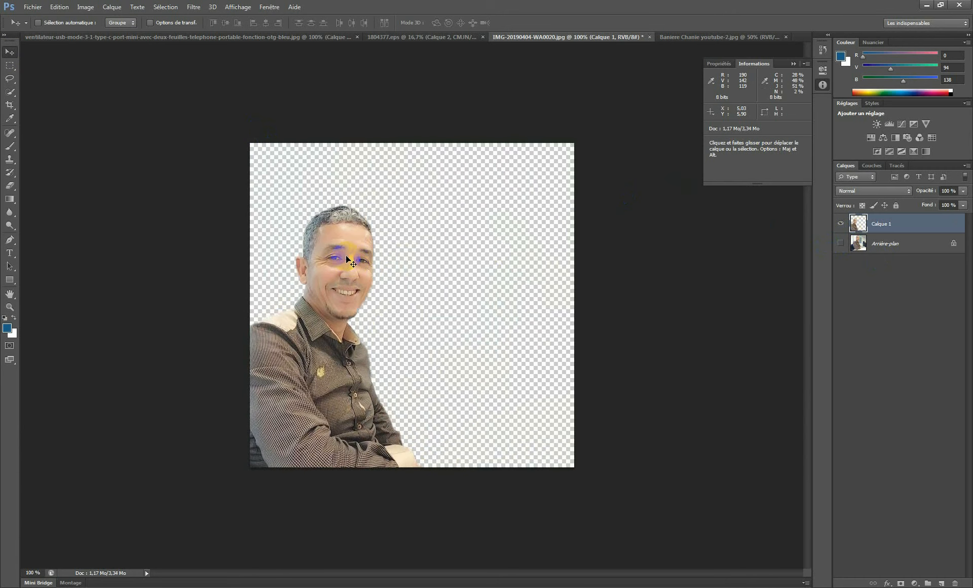
Step: Move the man's cutout up and slightly right so his shoulder and crossed arms sit inside the canvas
left_click_drag(347, 259, 365, 231)
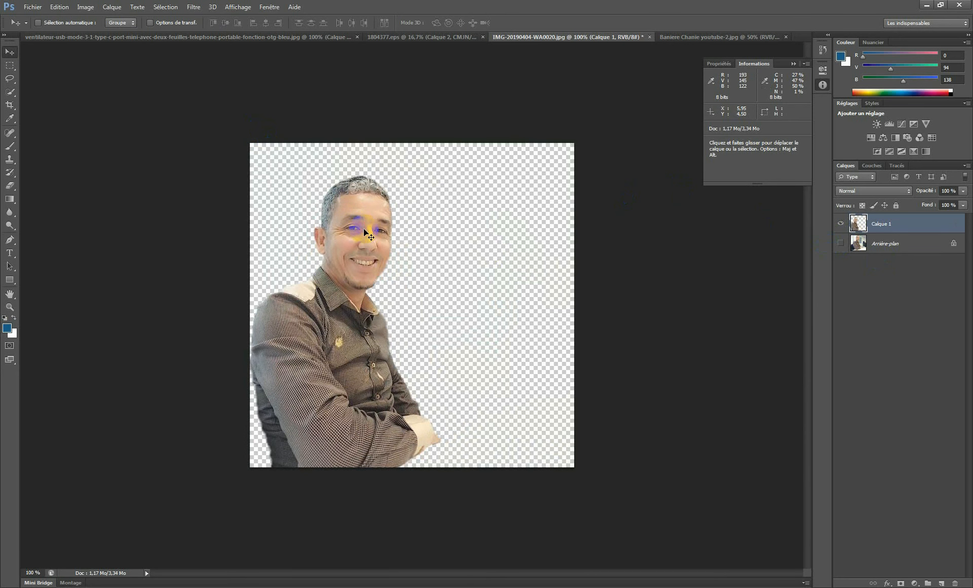
left_click(10, 93)
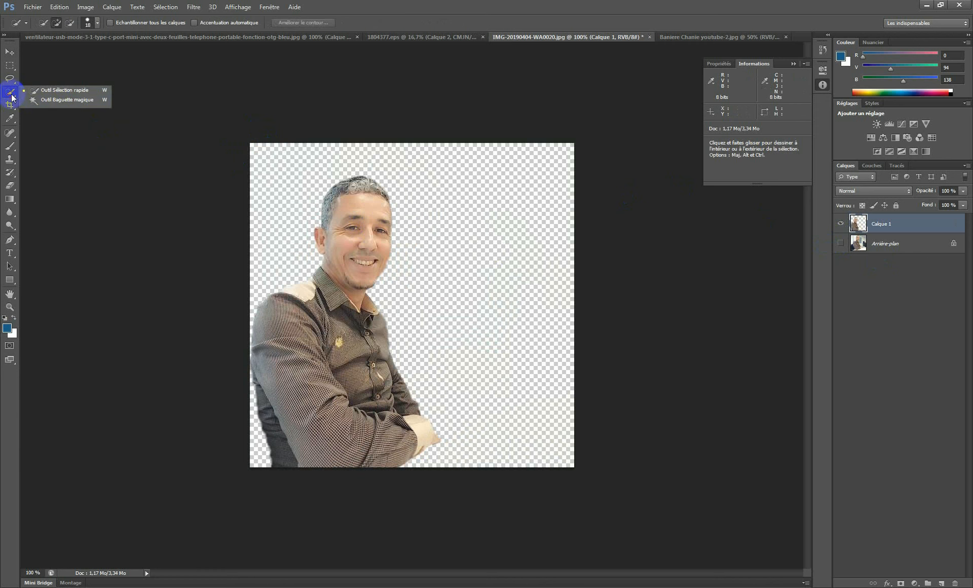
left_click(60, 100)
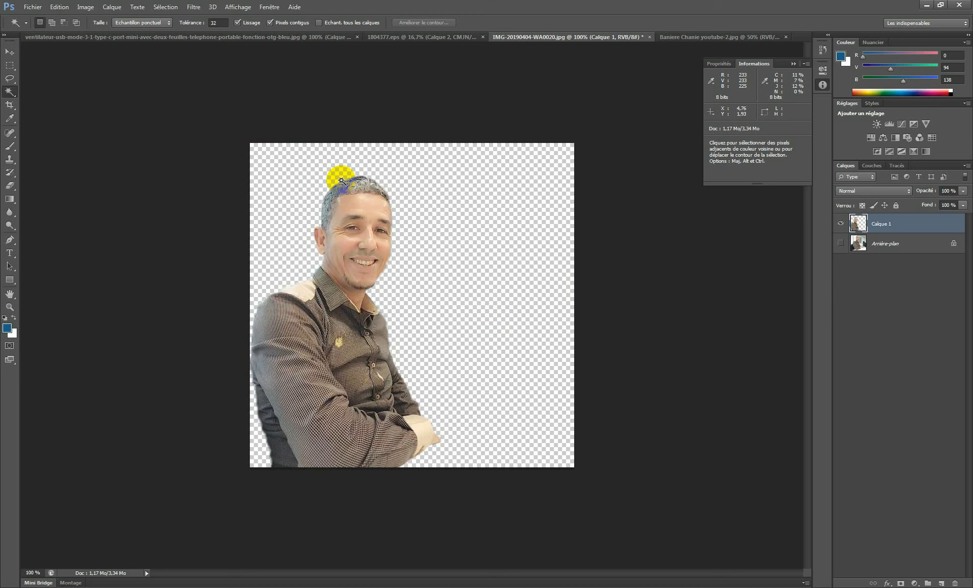
left_click(10, 51)
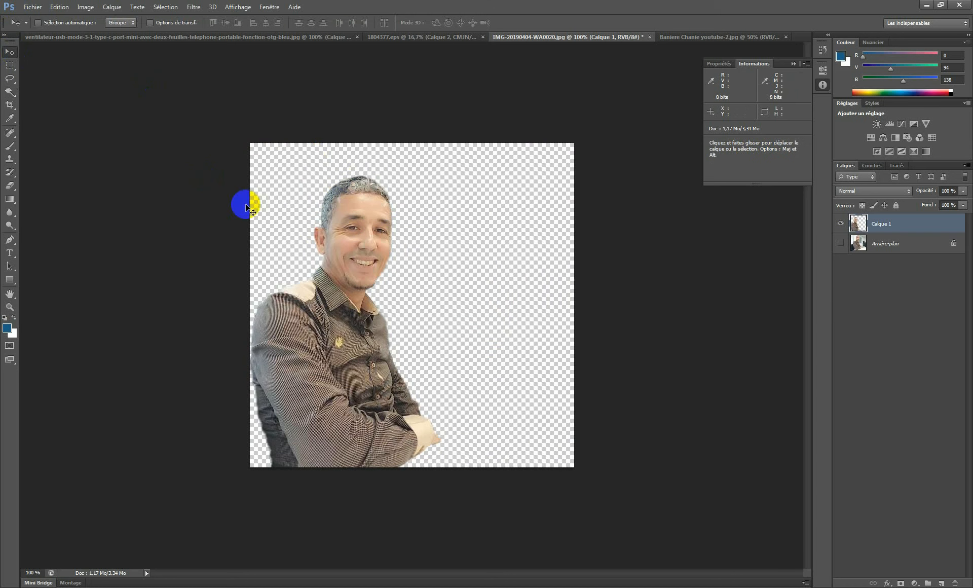
Step: Add a new layer between the cutout and the hidden background, and fill it with the blue foreground colour
left_click(876, 250)
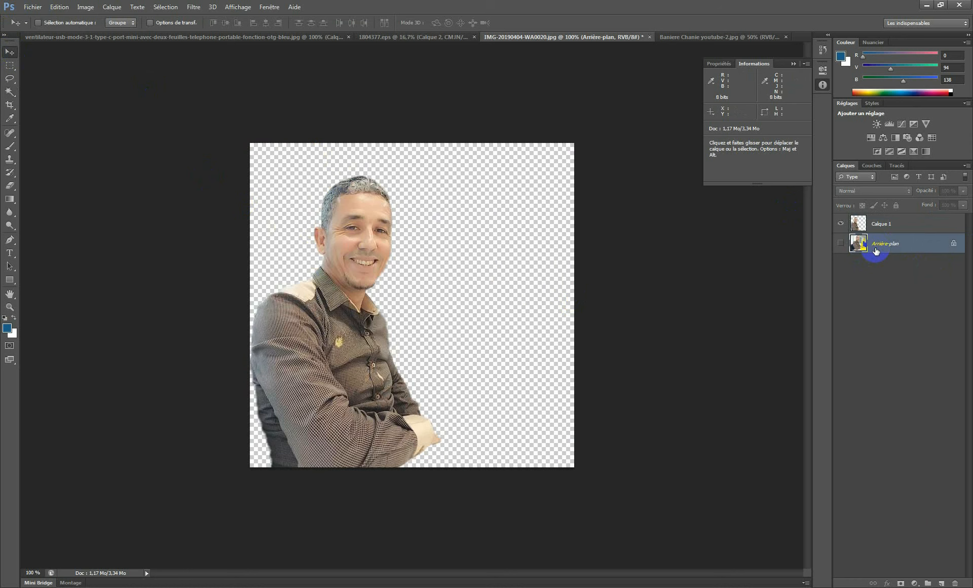
left_click(942, 583)
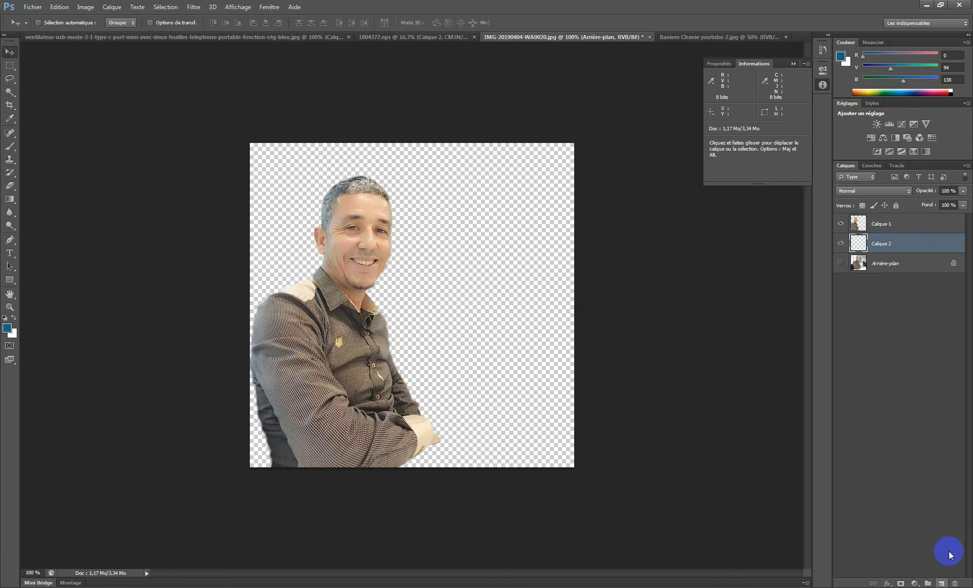
left_click(841, 263)
left_click(840, 262)
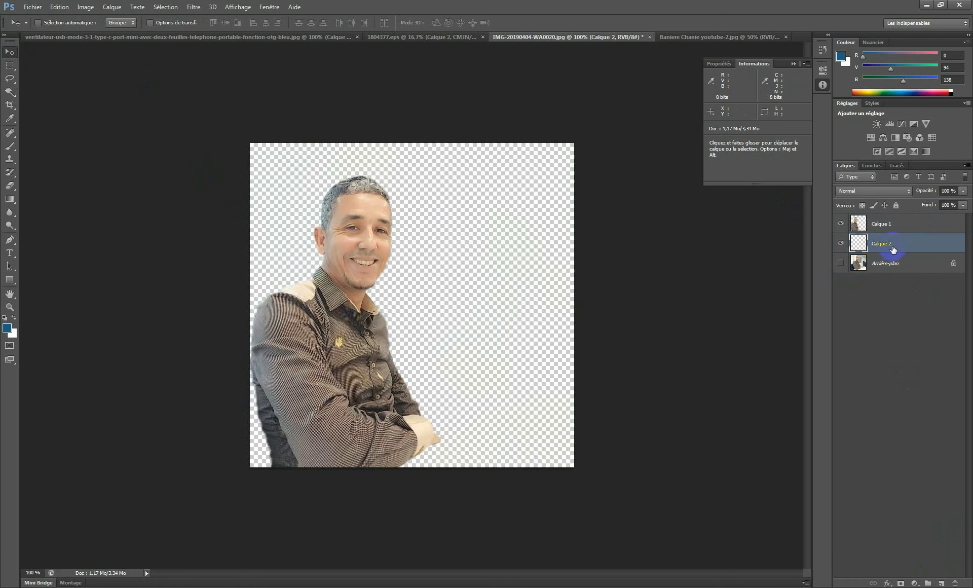
key("alt+BackSpace")
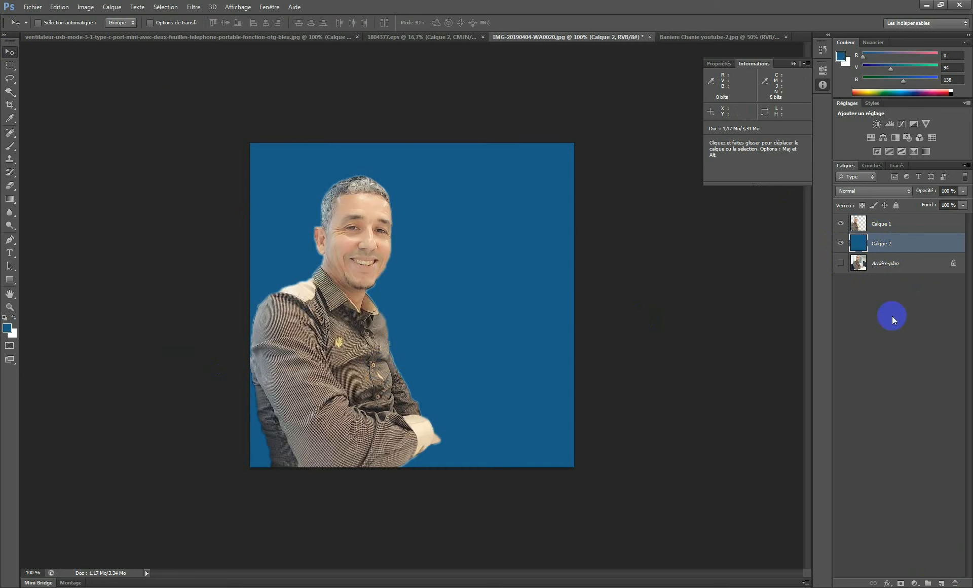
Step: Merge the man's cutout layer Calque 1 with the blue layer Calque 2
left_click(881, 225, "shift")
right_click(886, 225)
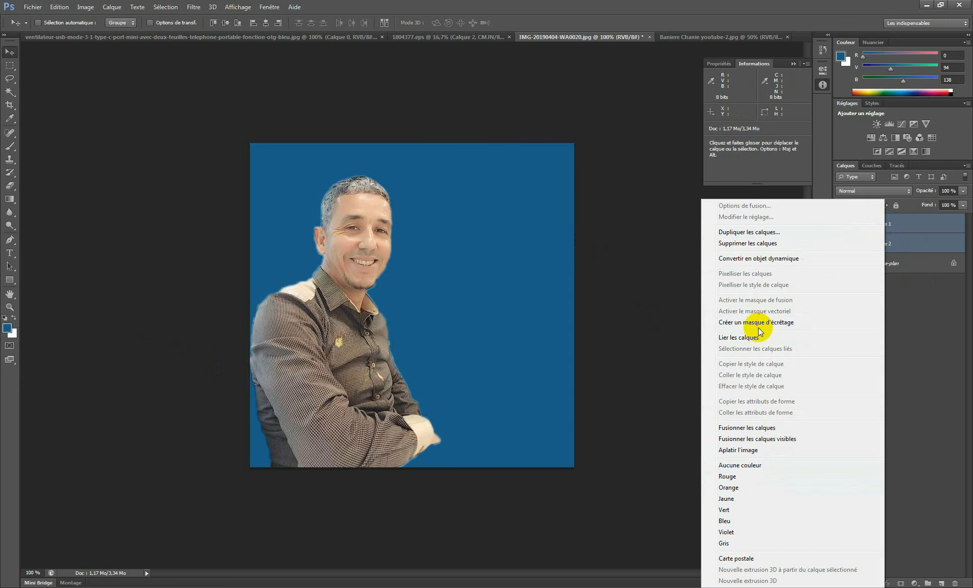
left_click(761, 428)
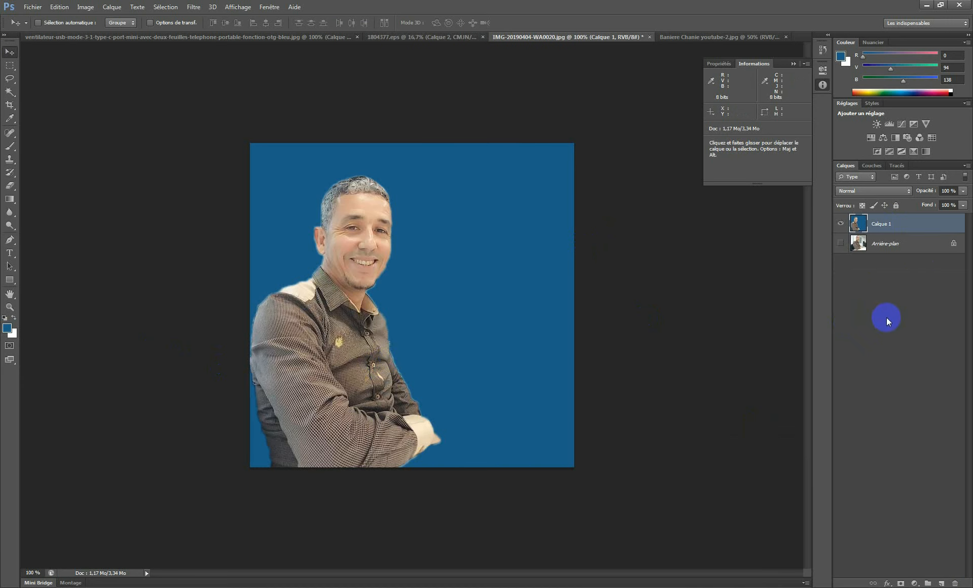
Step: Try to select the man's face with the Magic Wand, sampling his forehead, eye, jaw and nose areas
left_click(16, 95)
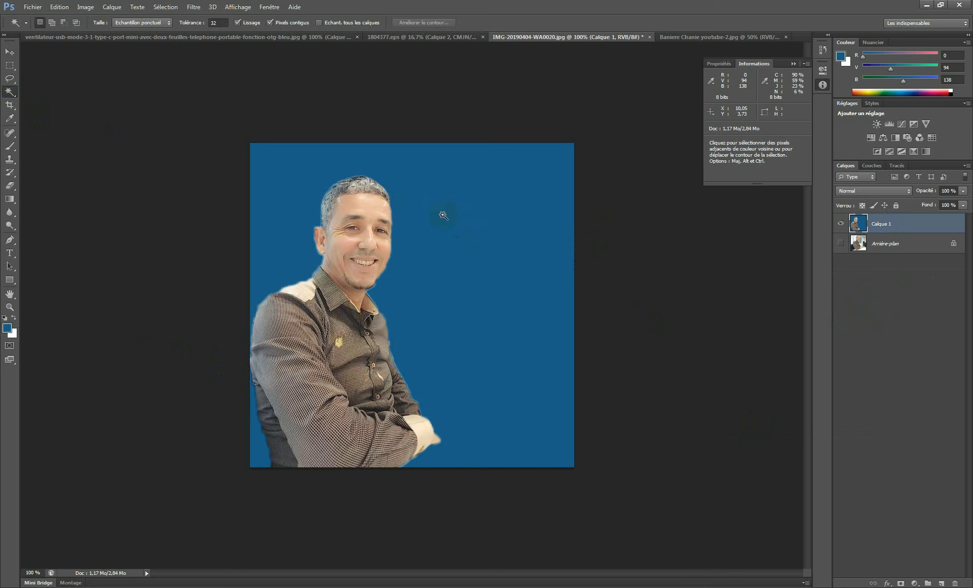
left_click(370, 208)
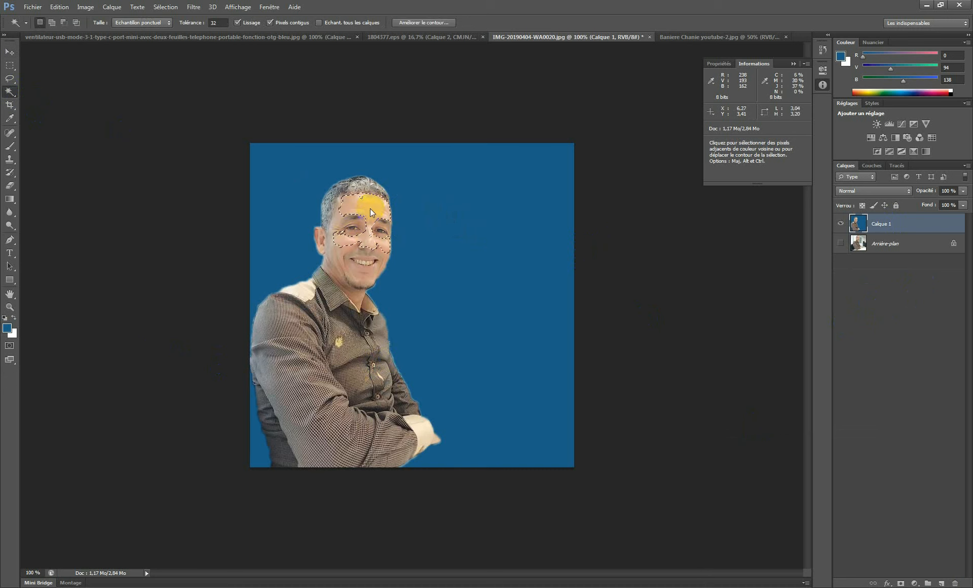
left_click(353, 229, "shift")
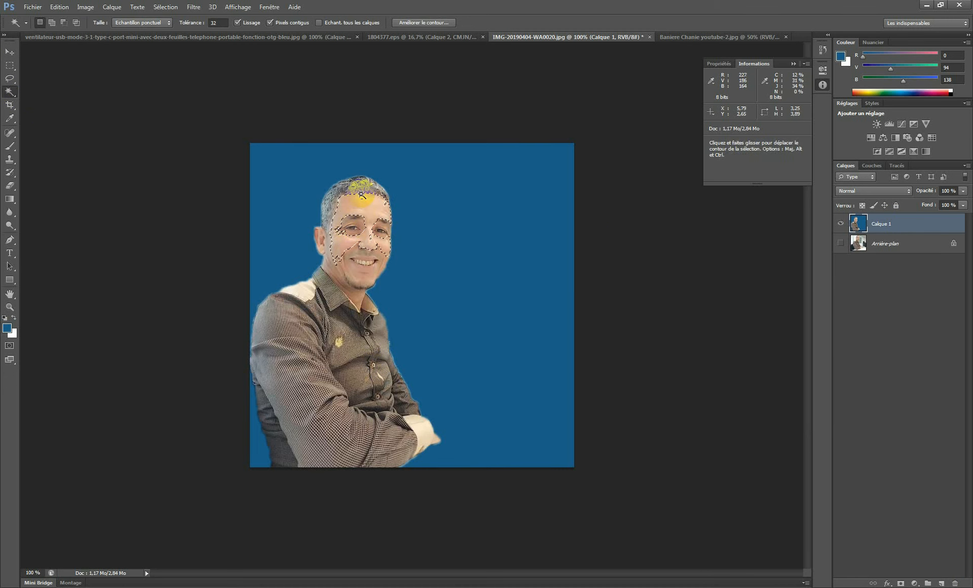
left_click(347, 278)
left_click(362, 239, "shift")
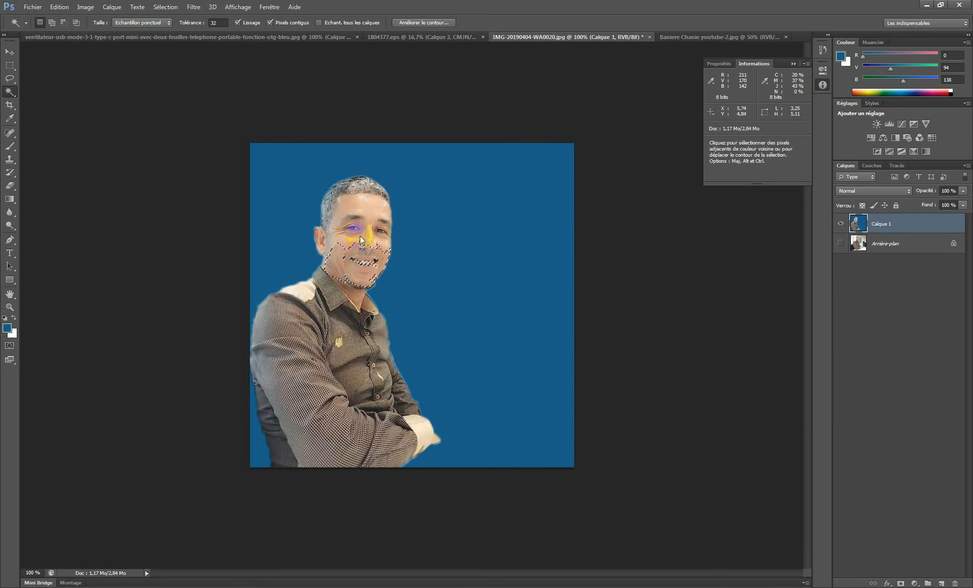
left_click(364, 208, "shift")
Step: Extend the Magic Wand selection in add mode over the man's mouth, neck and hair areas, and deselect everything
left_click(52, 23)
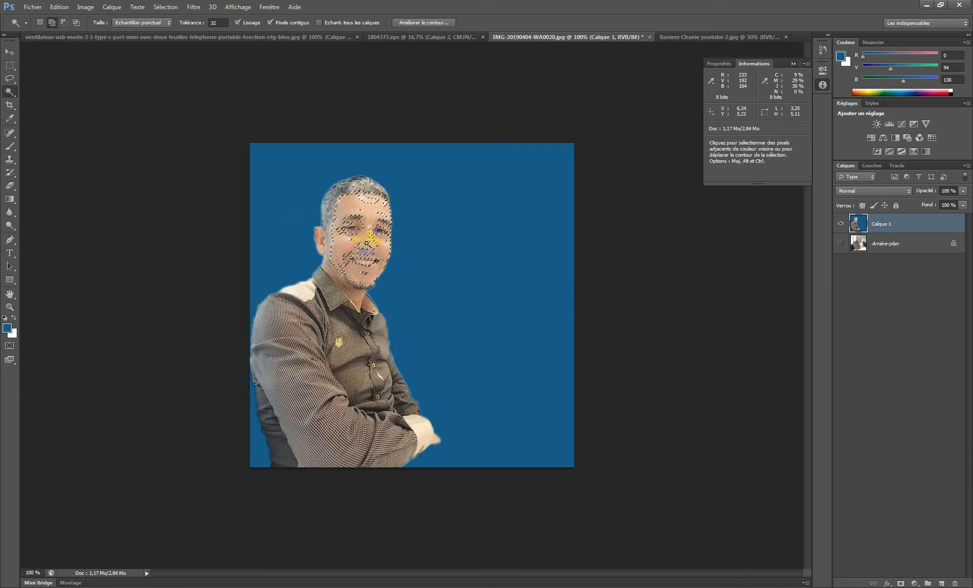
left_click(357, 257)
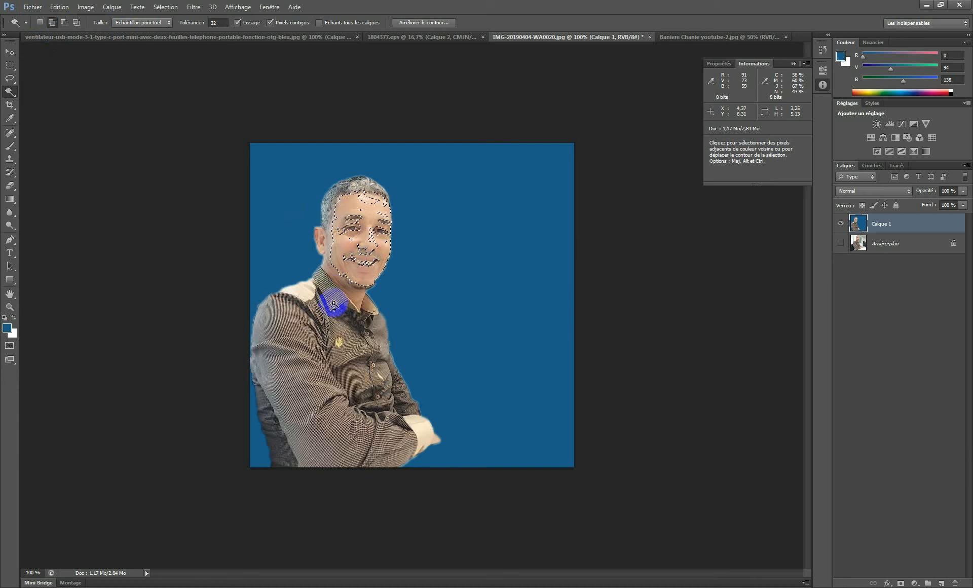
left_click(339, 283)
left_click(357, 191)
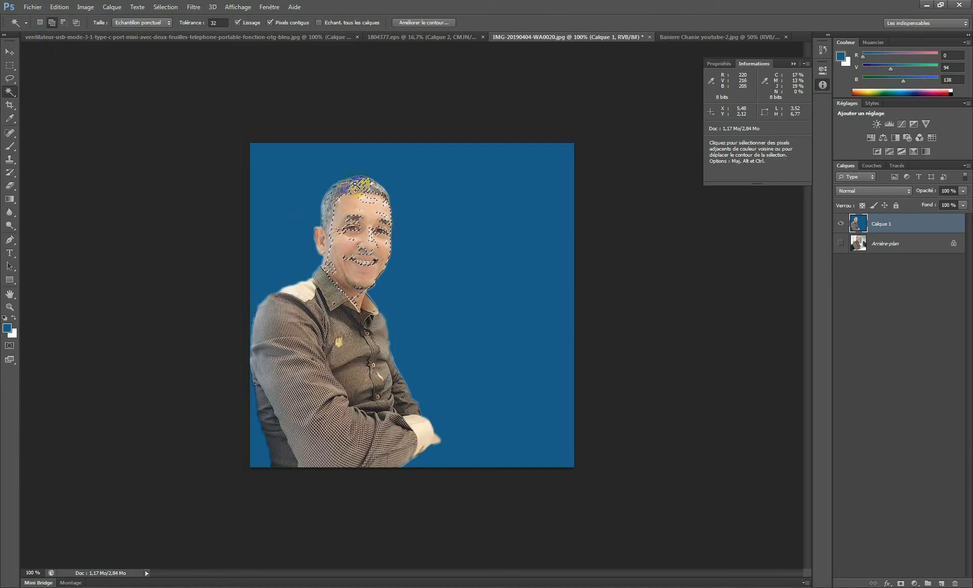
key("ctrl+d")
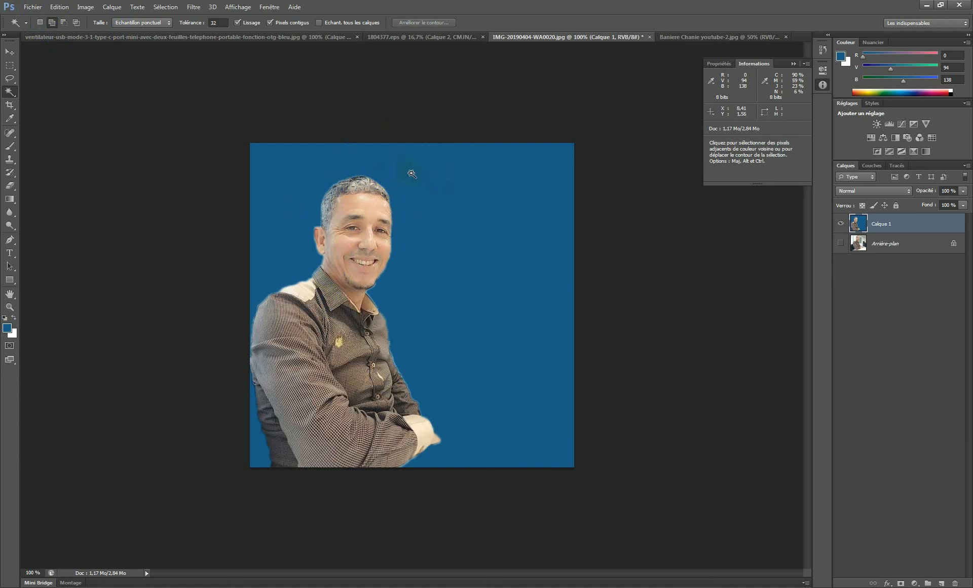
Step: Shift the merged layer of the man and blue background slightly upward with the Move tool
left_click(362, 198)
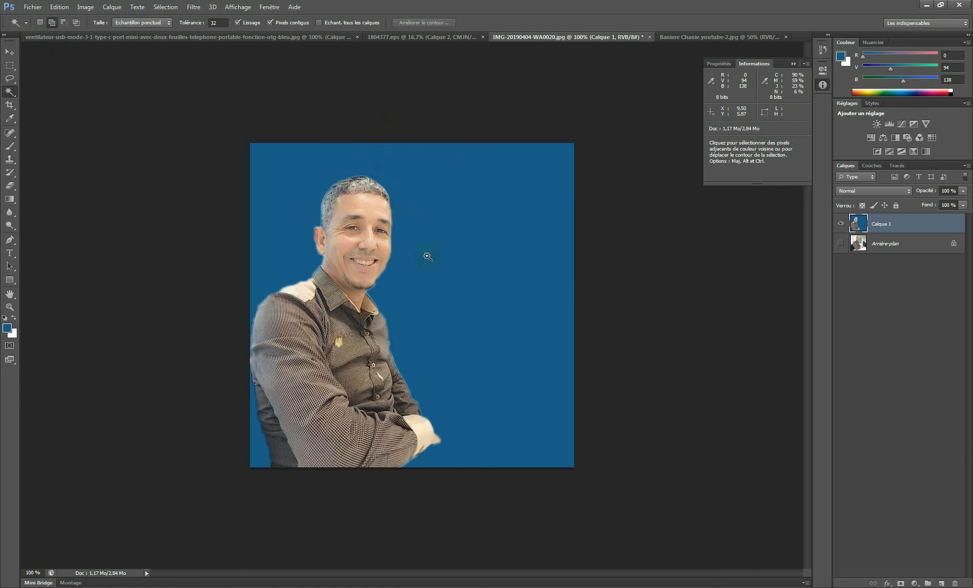
left_click(10, 52)
left_click(360, 232)
left_click_drag(370, 292, 419, 243)
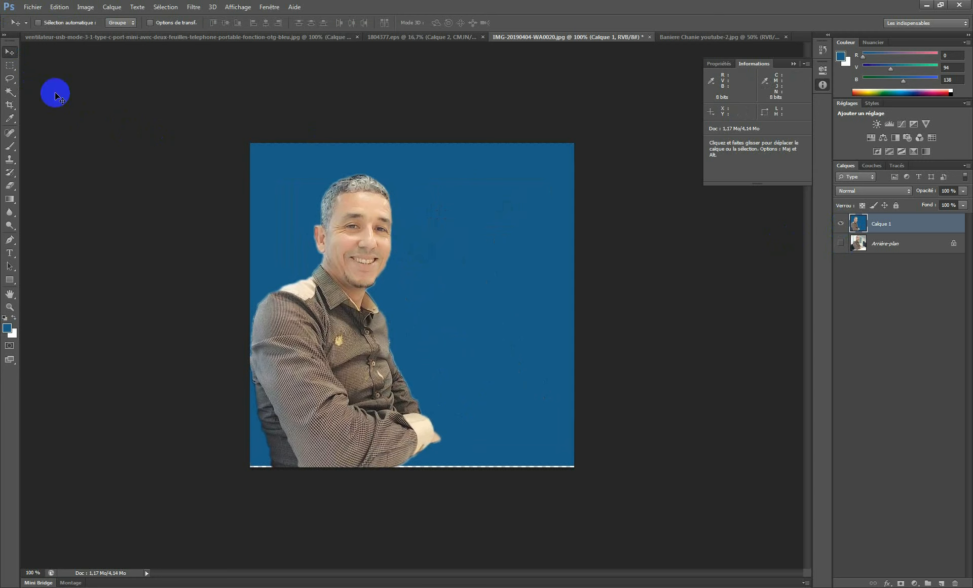
Step: Select the blue area around the man with the Magic Wand and delete it
left_click(18, 94)
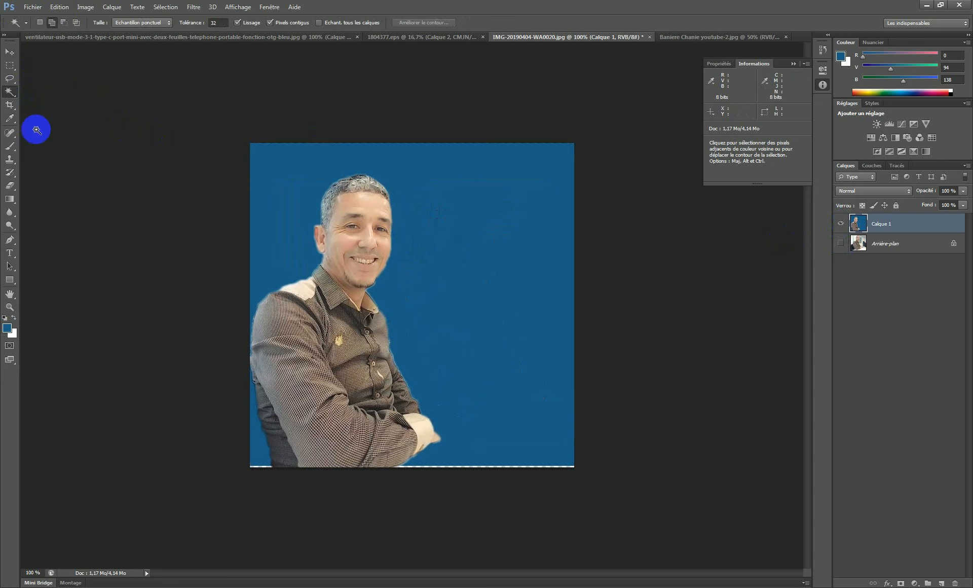
left_click(495, 205)
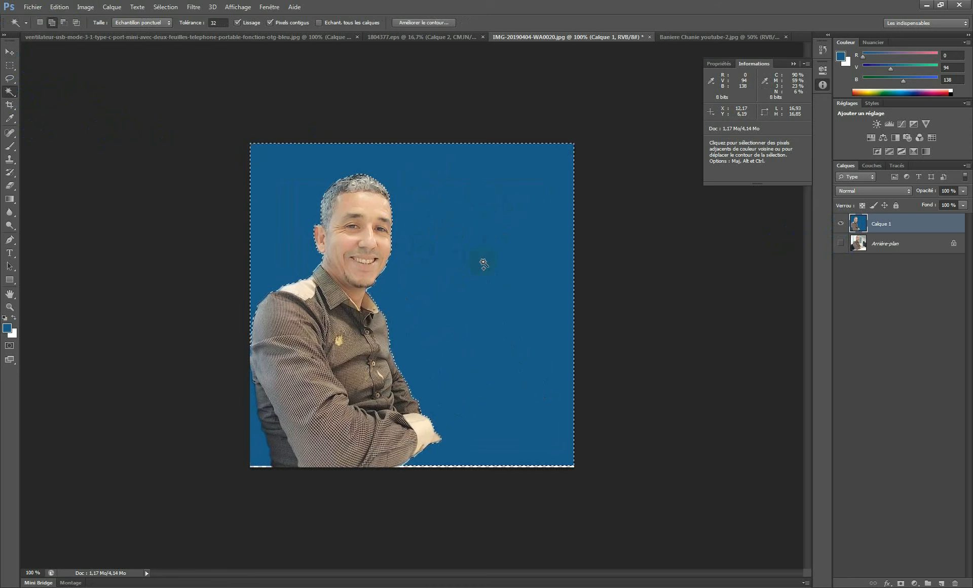
key("Delete")
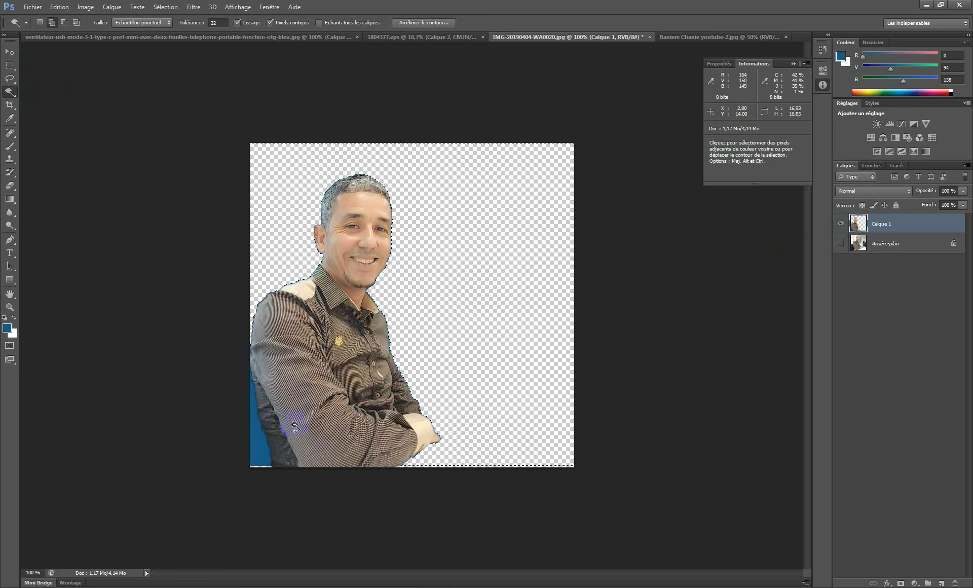
Step: Add the remaining blue wedge behind the man's back to the selection, delete it, and clear the selection
left_click(254, 453)
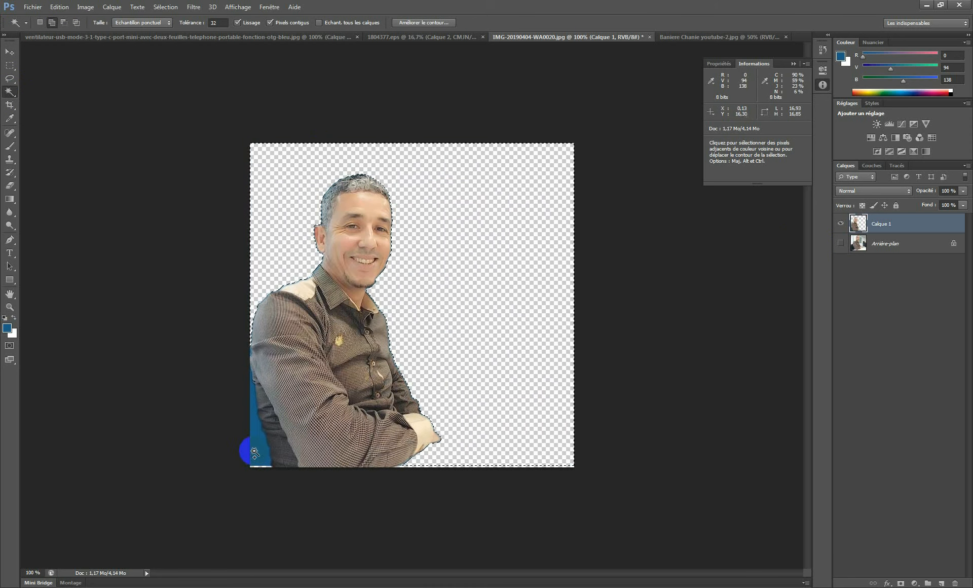
left_click(39, 23)
left_click(53, 23)
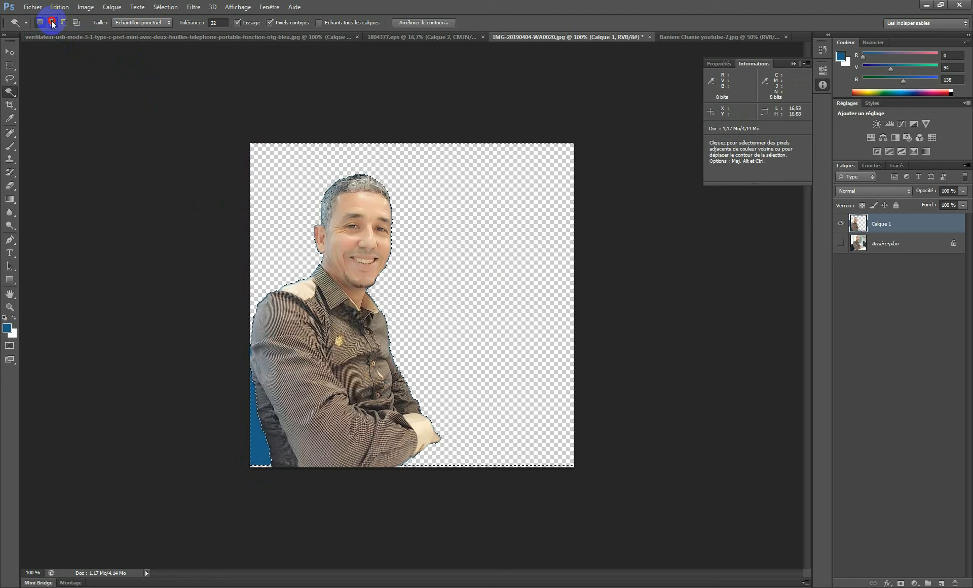
left_click(265, 442)
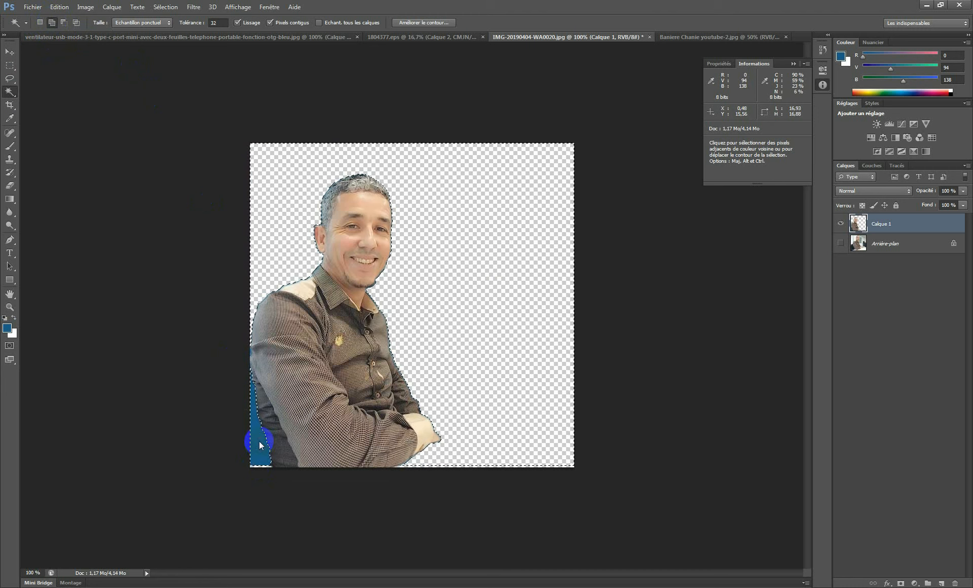
key("Delete")
left_click(245, 329)
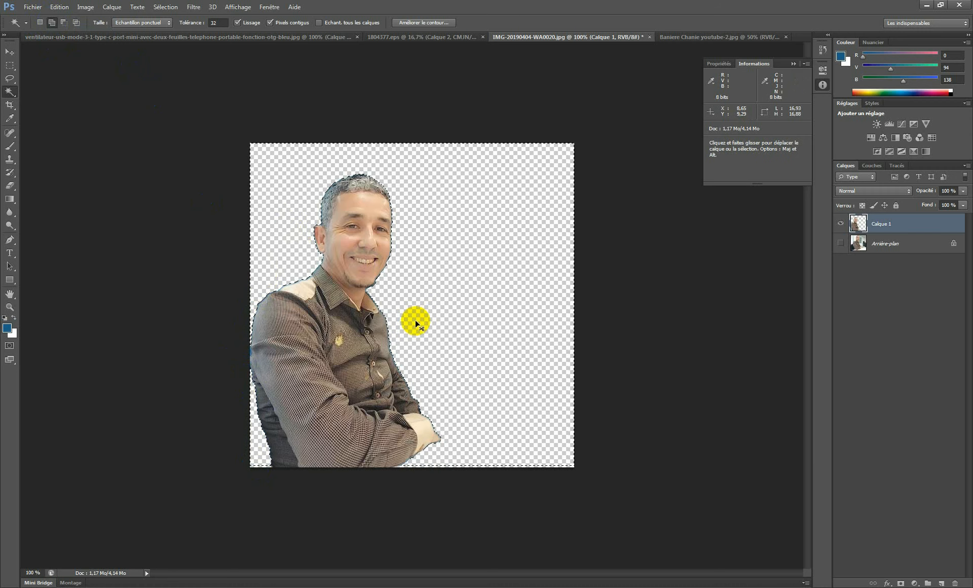
left_click(349, 177)
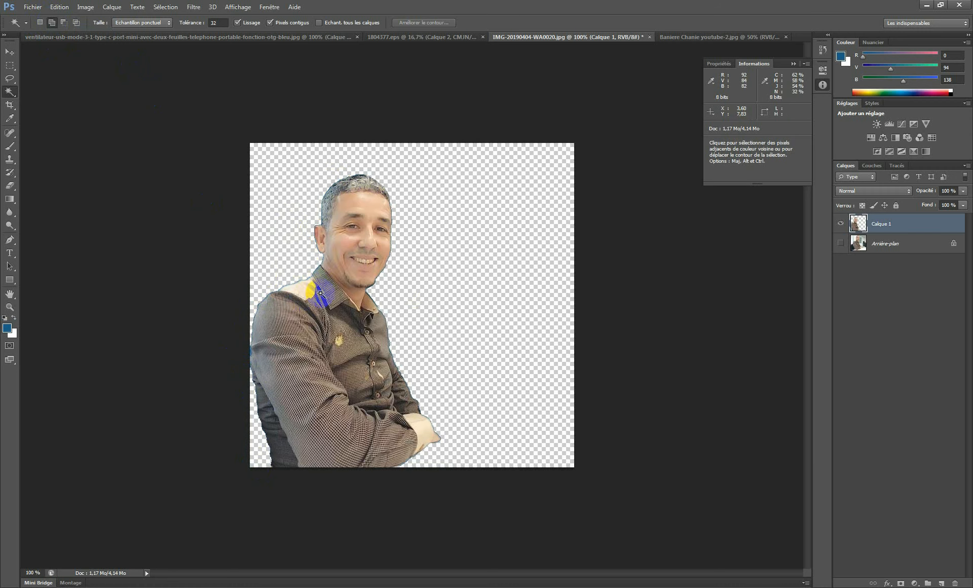
scroll(320, 293, "up", 2)
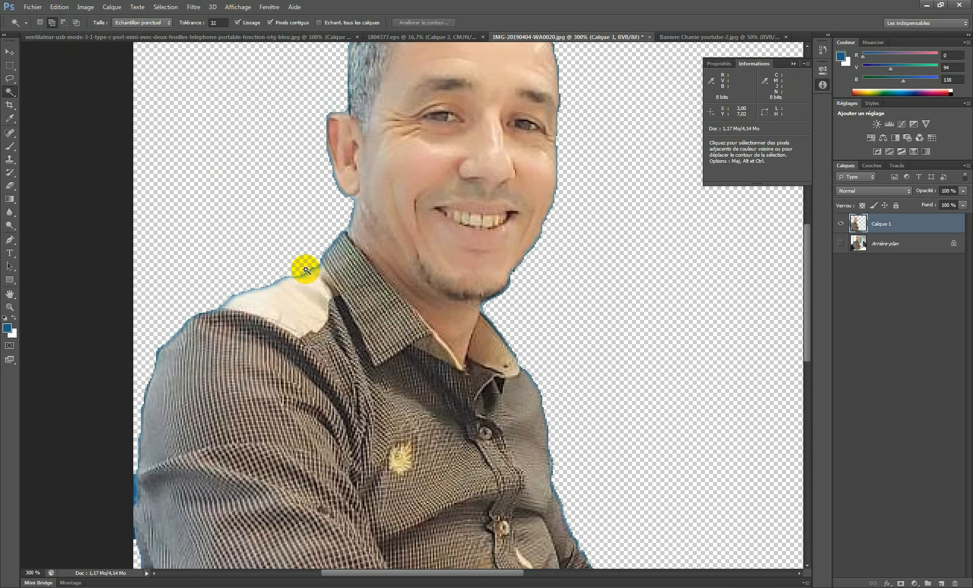
scroll(306, 270, "down", 2)
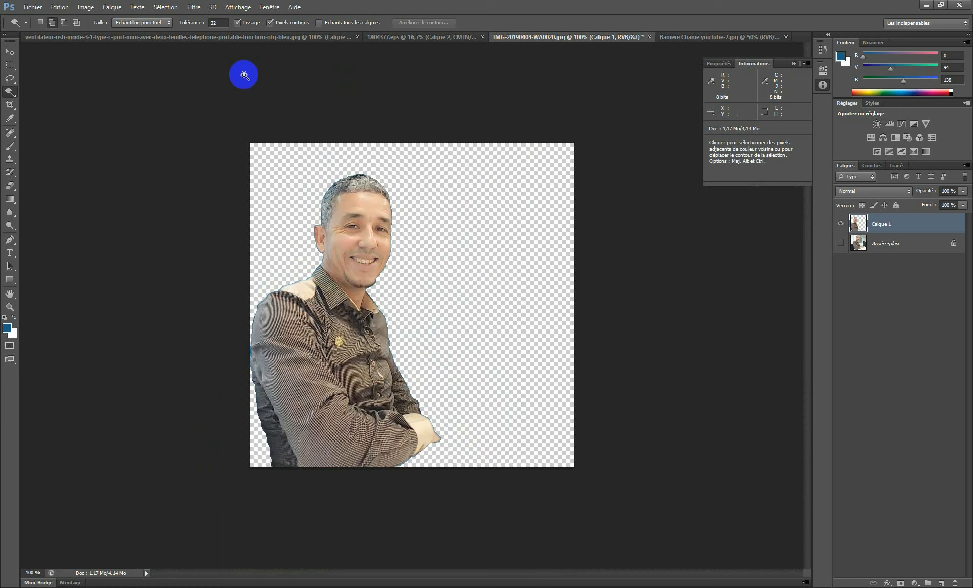
Step: Switch to the blue fan image, select its white background with the Magic Wand at tolerance 32, and deselect
left_click(138, 35)
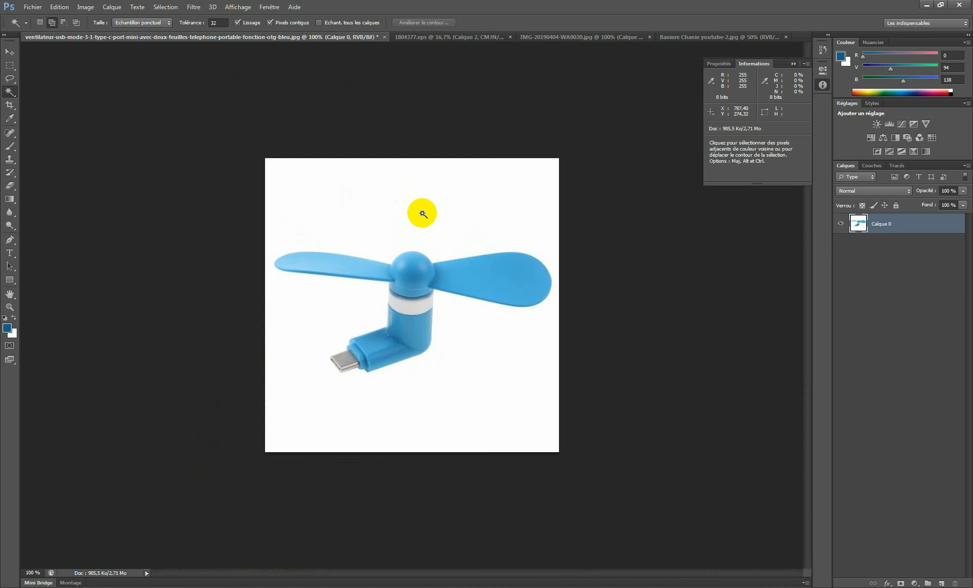
left_click(201, 36)
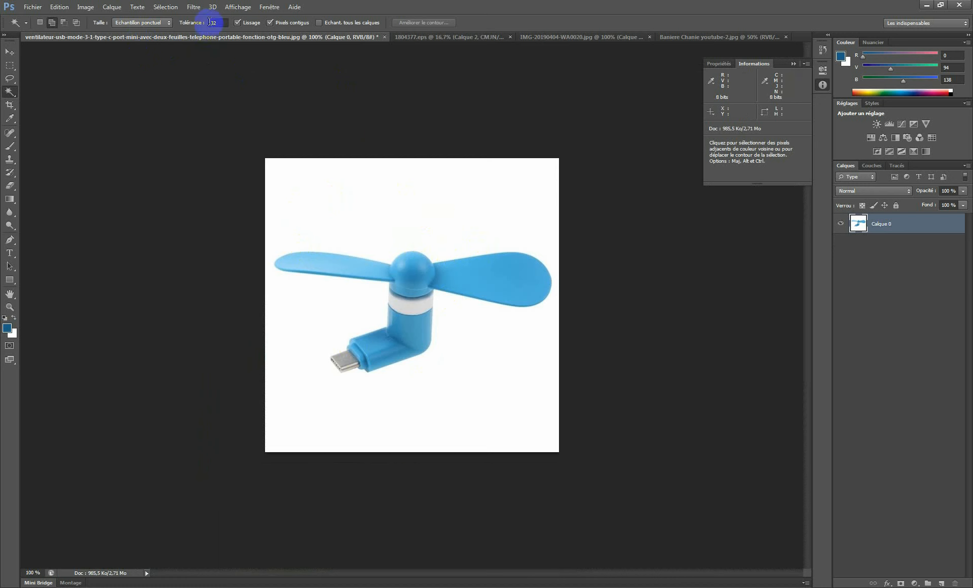
left_click(449, 209)
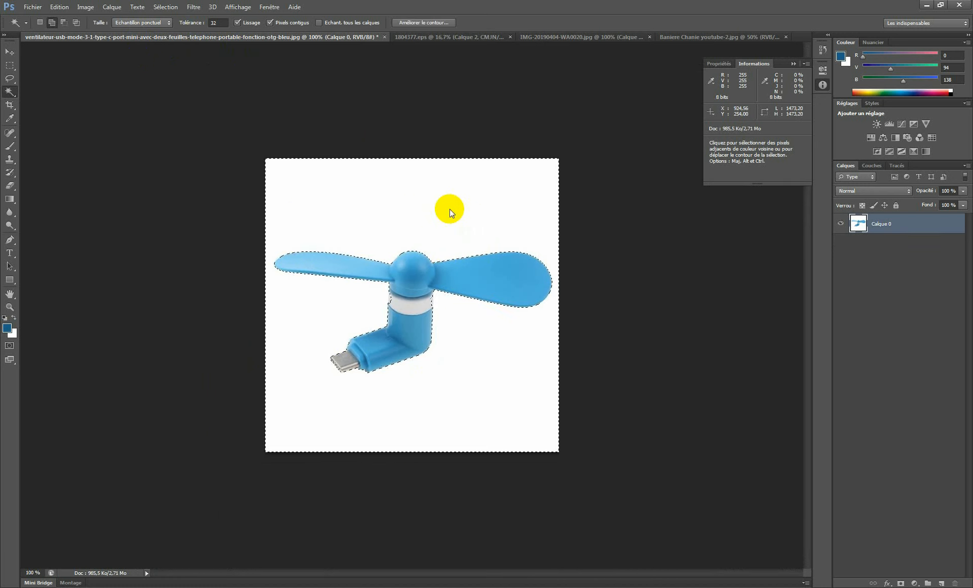
left_click(295, 124)
Step: Set the Magic Wand tolerance to 6 and select the white background around the fan
left_click(203, 35)
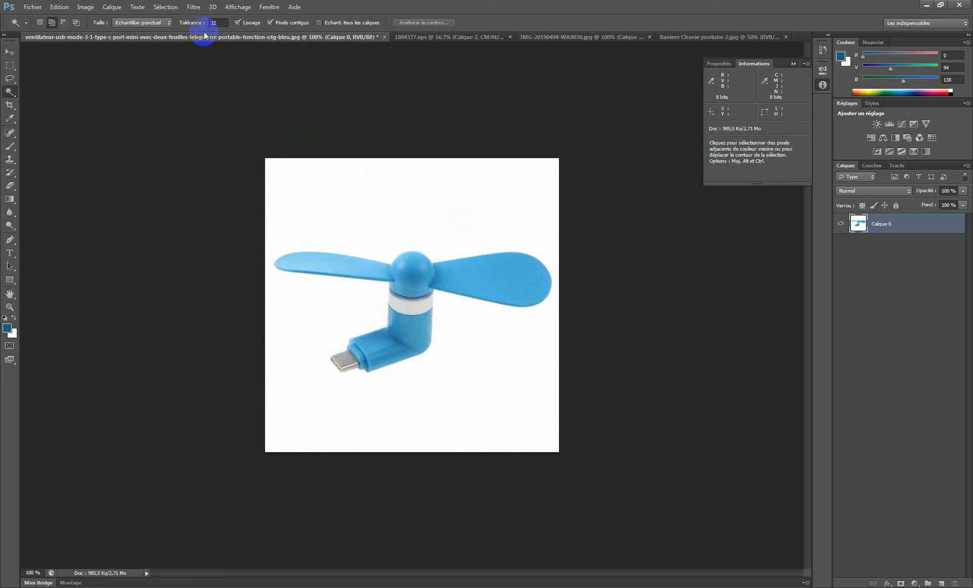
left_click_drag(198, 24, 182, 25)
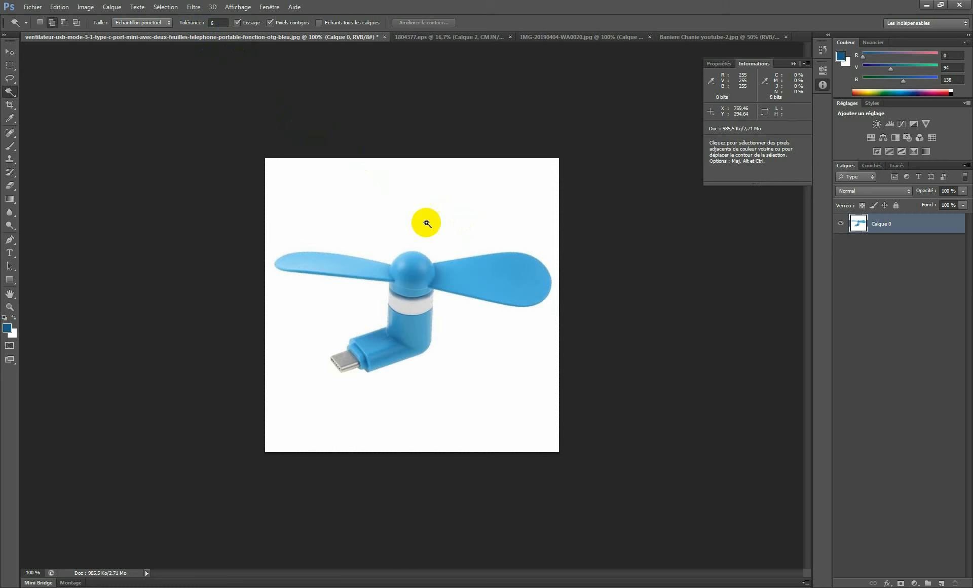
left_click(426, 212)
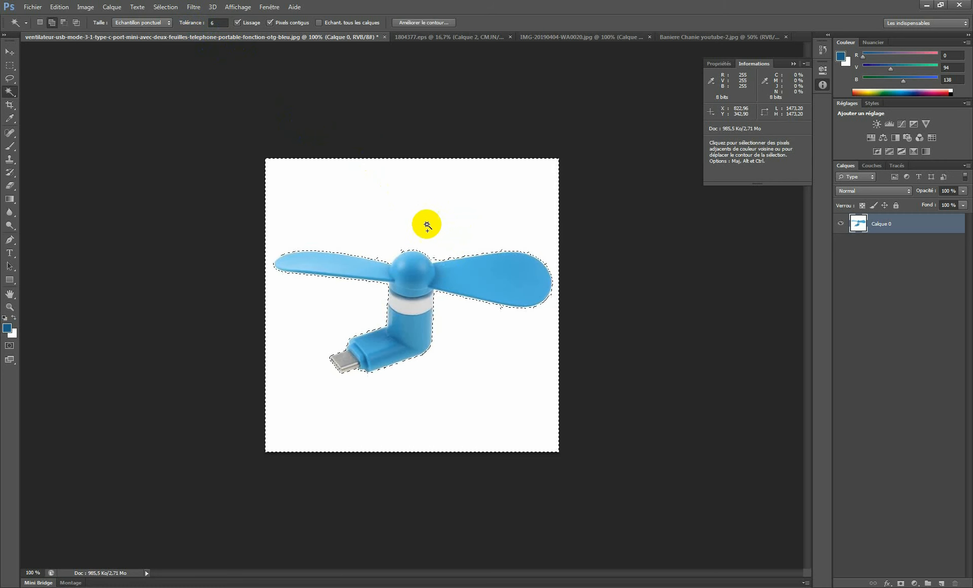